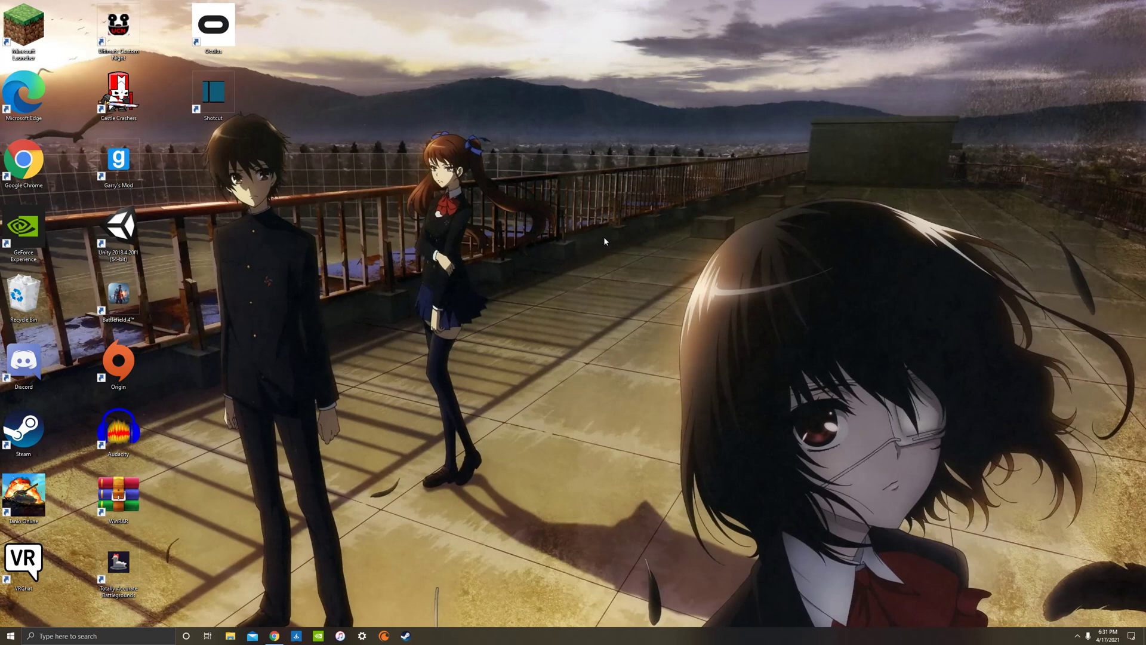
# Switch to Chrome and check the Unity 2018.4.20 version heading on the additional downloads page.
pyautogui.click(274, 636)
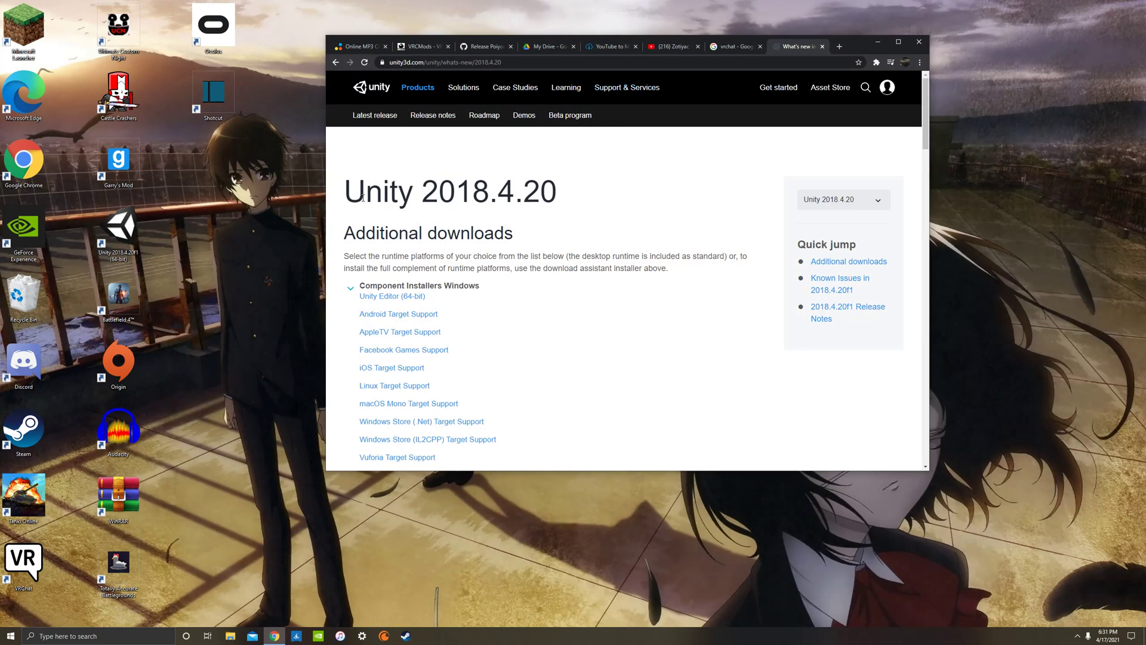
pyautogui.moveTo(345, 209); pyautogui.dragTo(365, 175)
pyautogui.click(550, 197)
pyautogui.moveTo(570, 188); pyautogui.dragTo(367, 200)
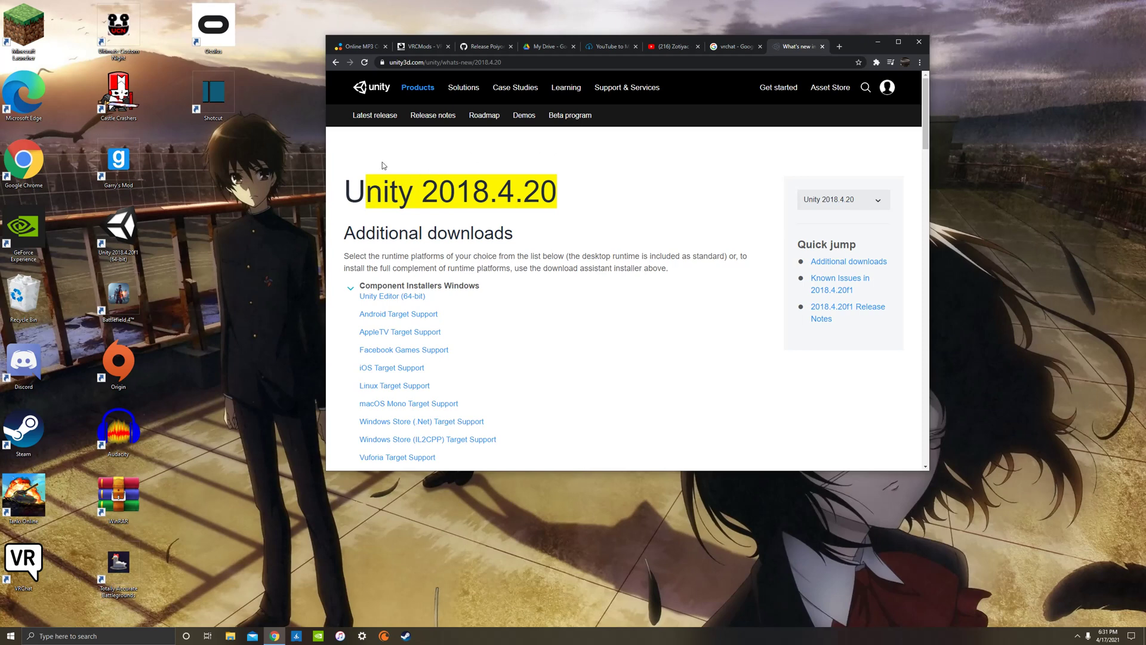
pyautogui.click(358, 189)
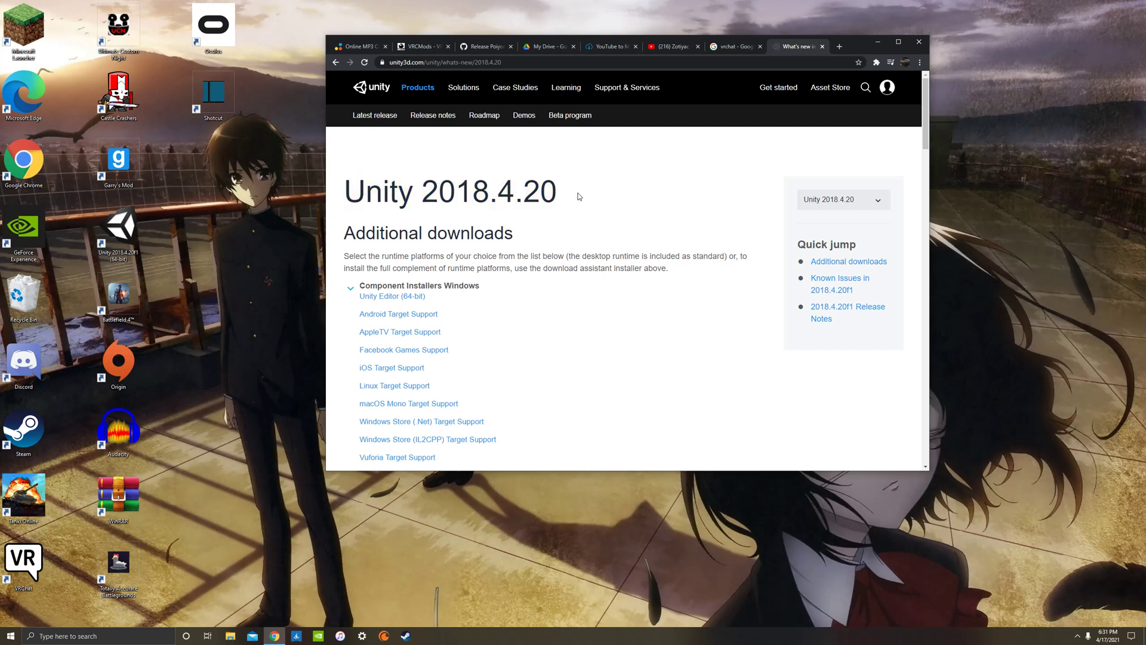
pyautogui.click(878, 45)
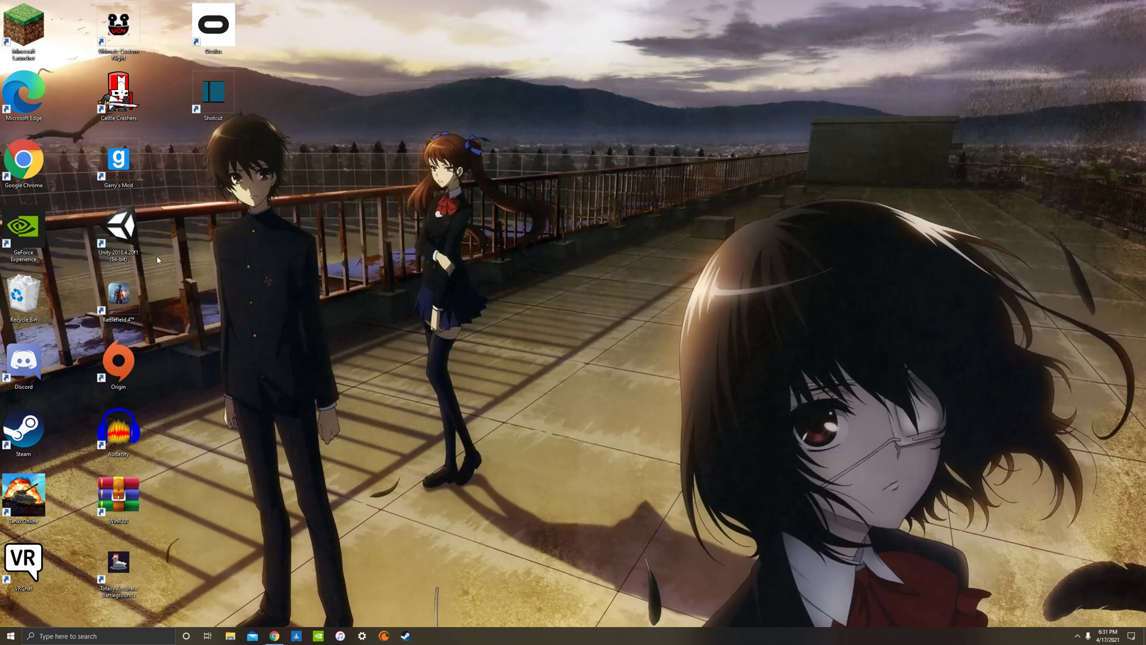
# Launch Unity 2018.4.20f1 and look through the basic tutorials before returning to the project list.
pyautogui.doubleClick(121, 236)
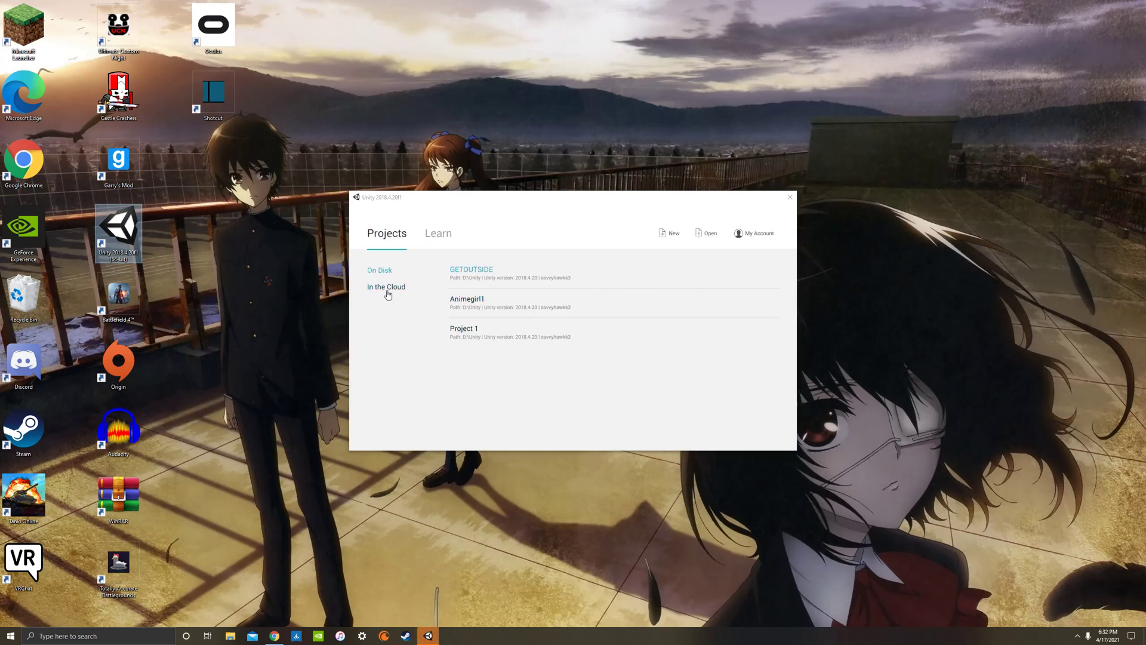
pyautogui.click(438, 234)
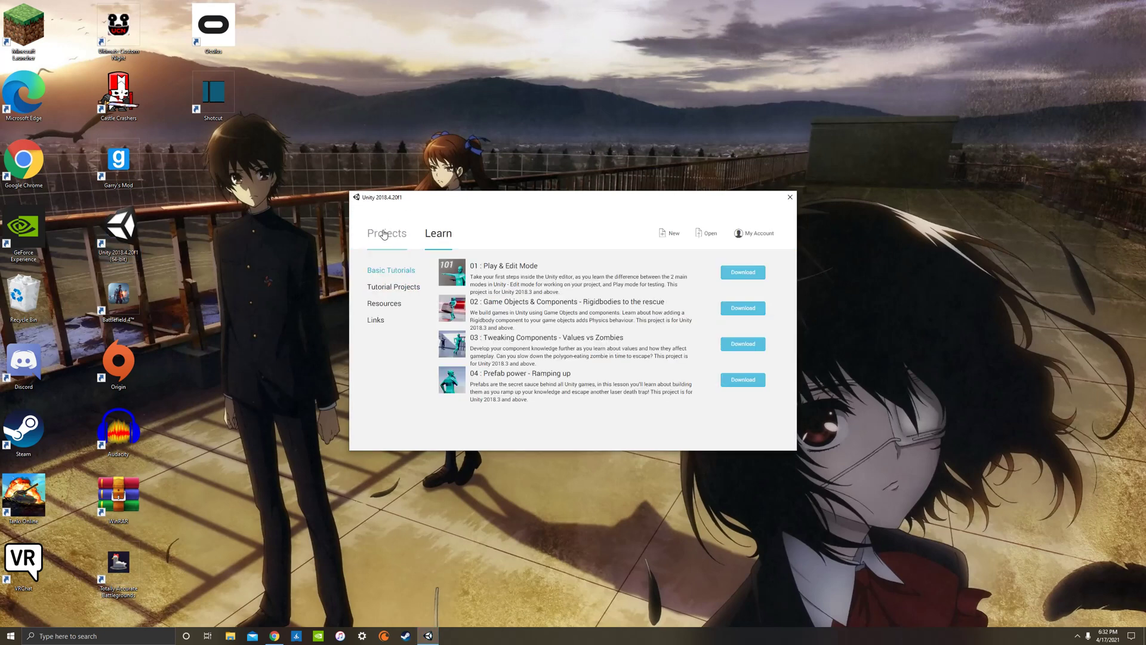
pyautogui.click(387, 234)
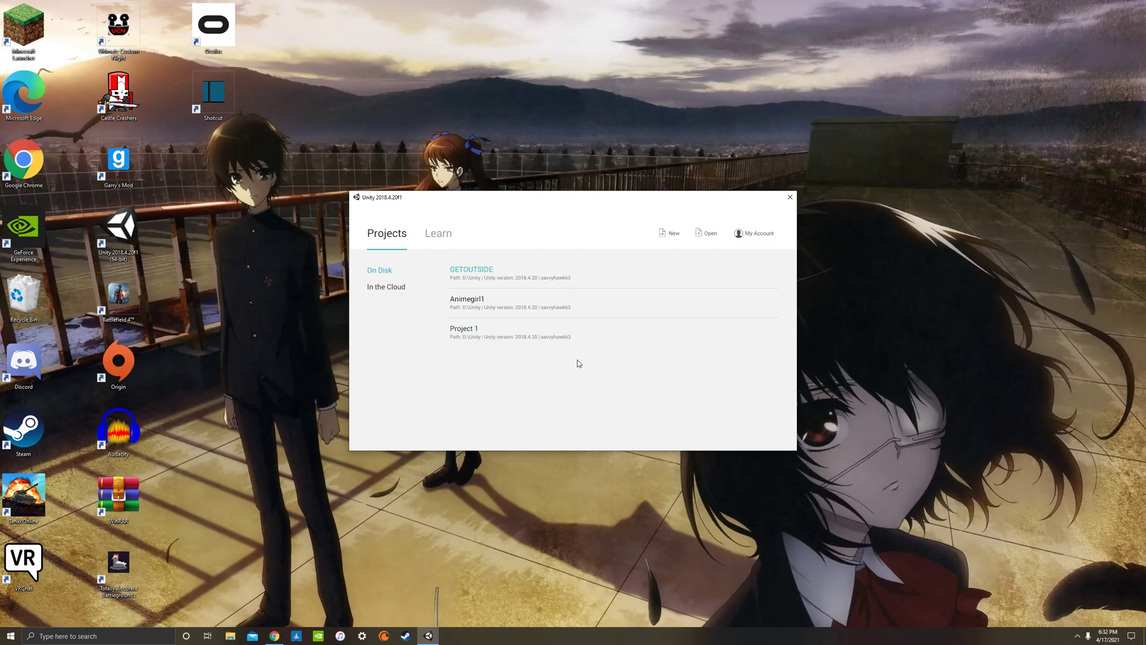
# Create a new 3D project named Youtube Example in D:\Unity.
pyautogui.click(667, 237)
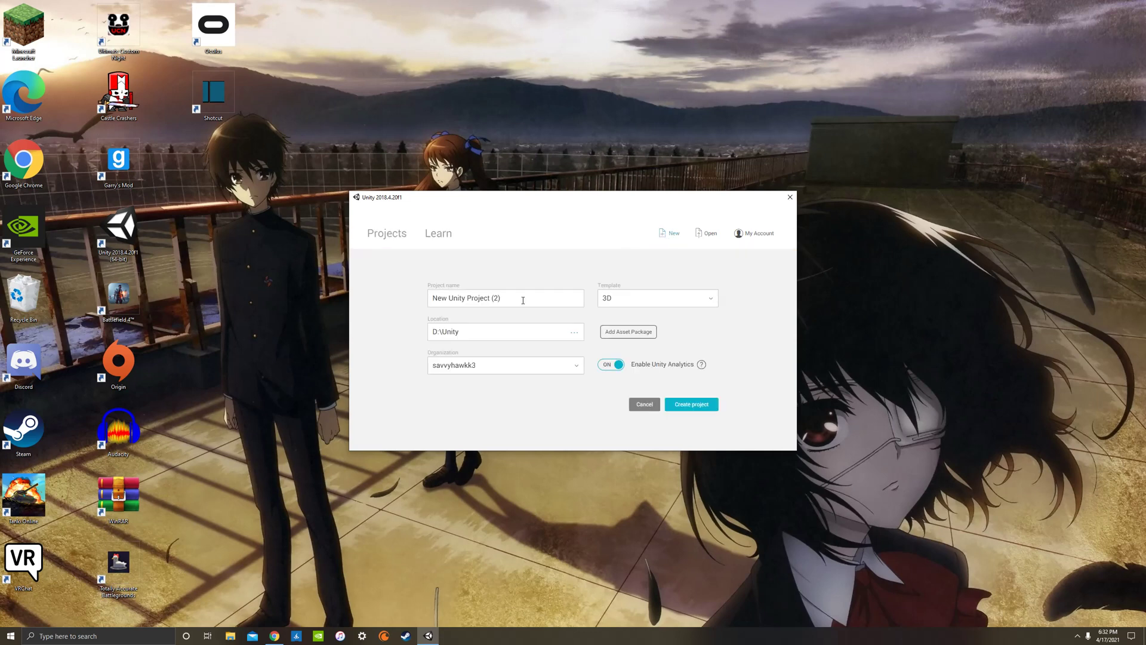
pyautogui.moveTo(503, 298); pyautogui.dragTo(433, 299)
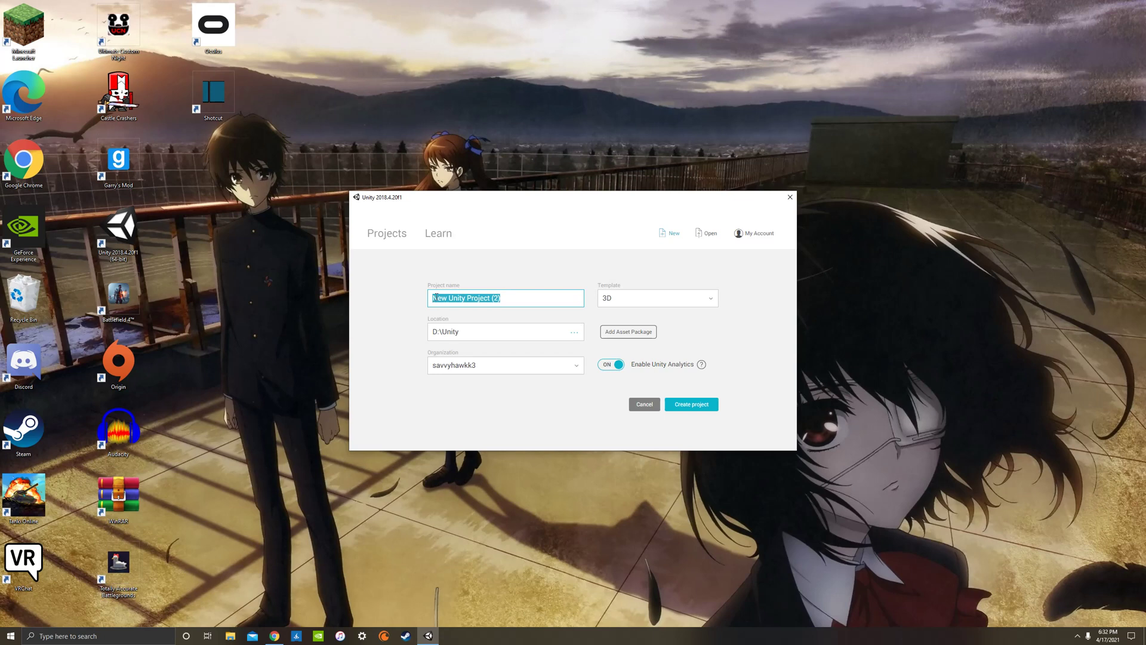
pyautogui.press('BackSpace')
pyautogui.write('Vo')
pyautogui.write('utube Exm')
pyautogui.write('mple')
pyautogui.click(706, 405)
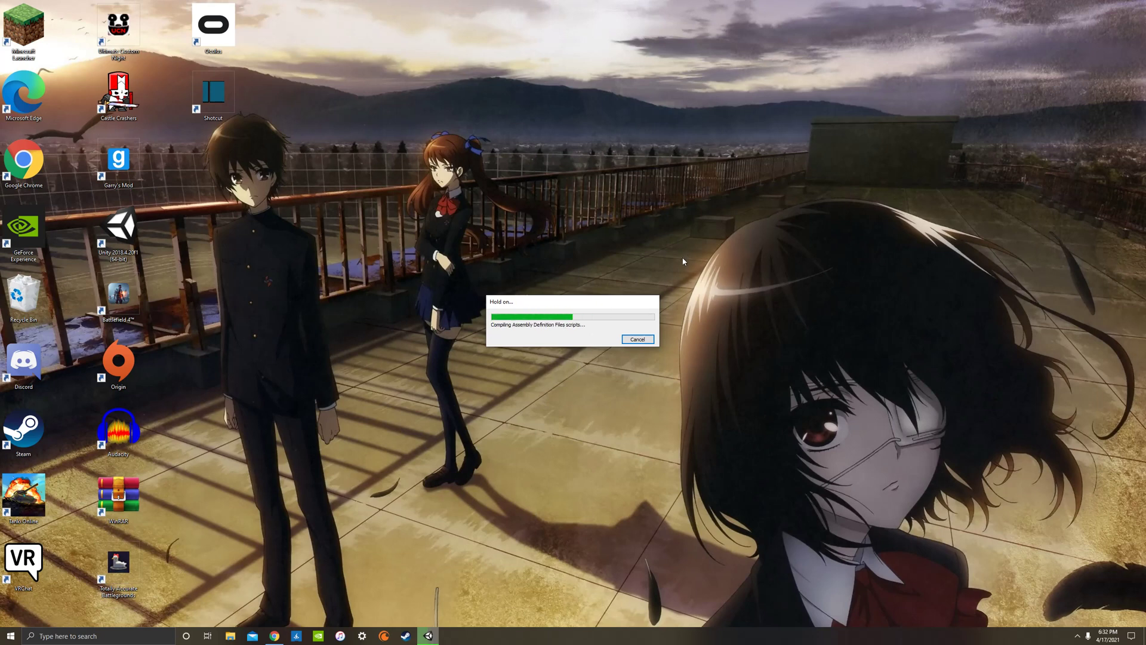
pyautogui.click(625, 339)
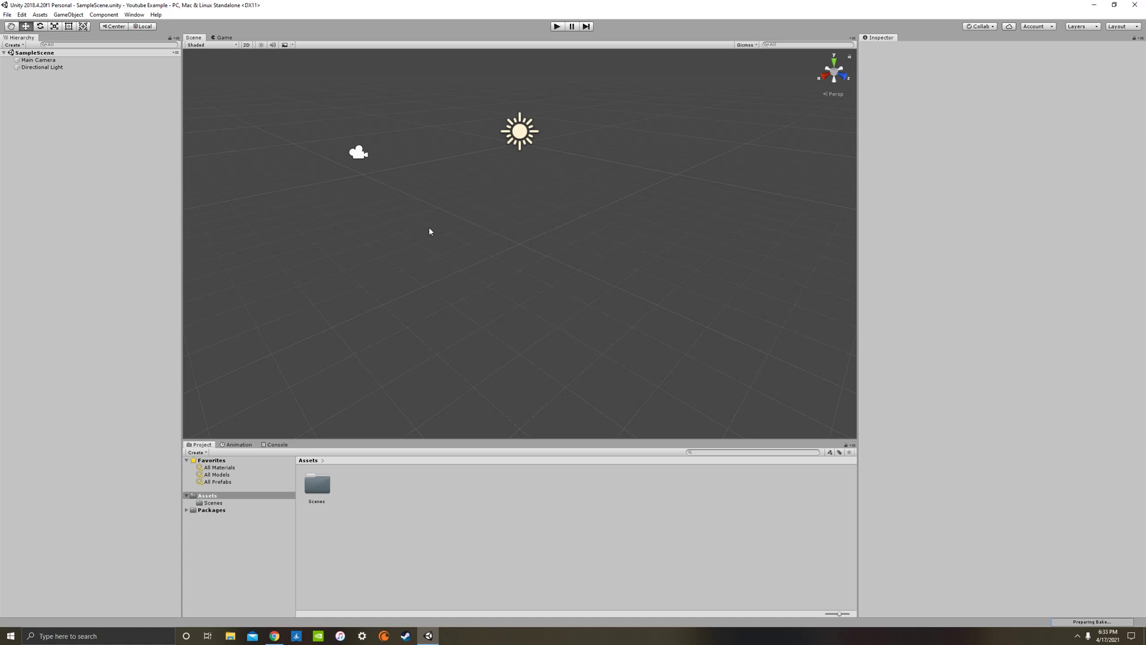
# Examine the sample scene and inspect its Directional Light and Main Camera settings.
pyautogui.moveTo(529, 152); pyautogui.dragTo(442, 228, button='right')
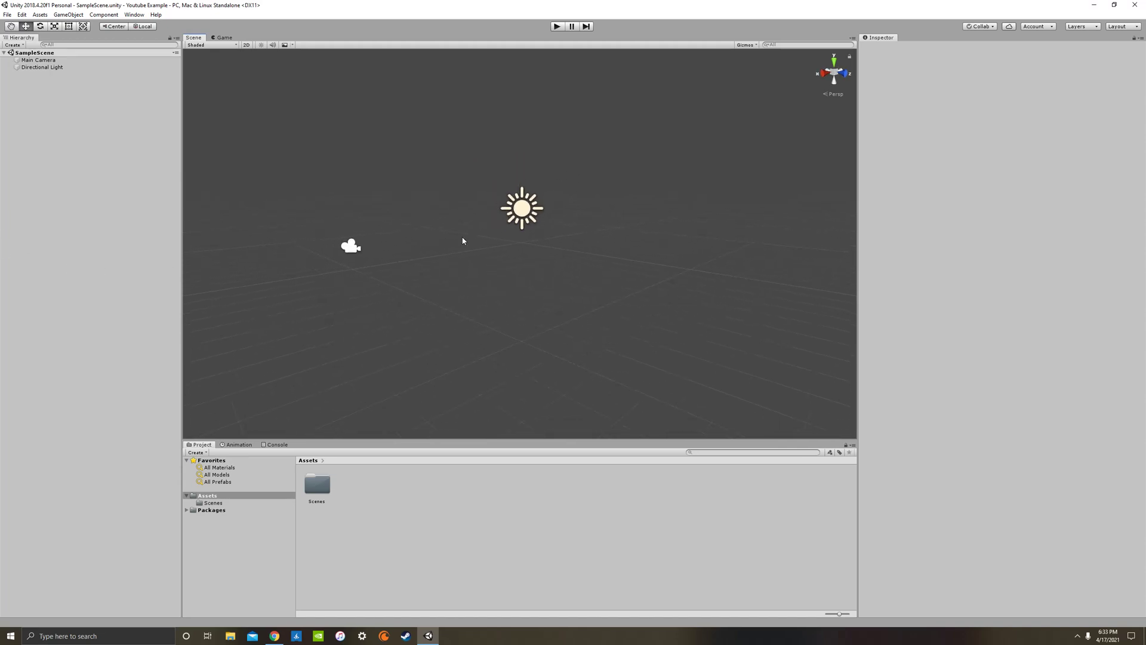
pyautogui.scroll(2, 463, 241)
pyautogui.scroll(-1, 440, 230)
pyautogui.scroll(3, 465, 253)
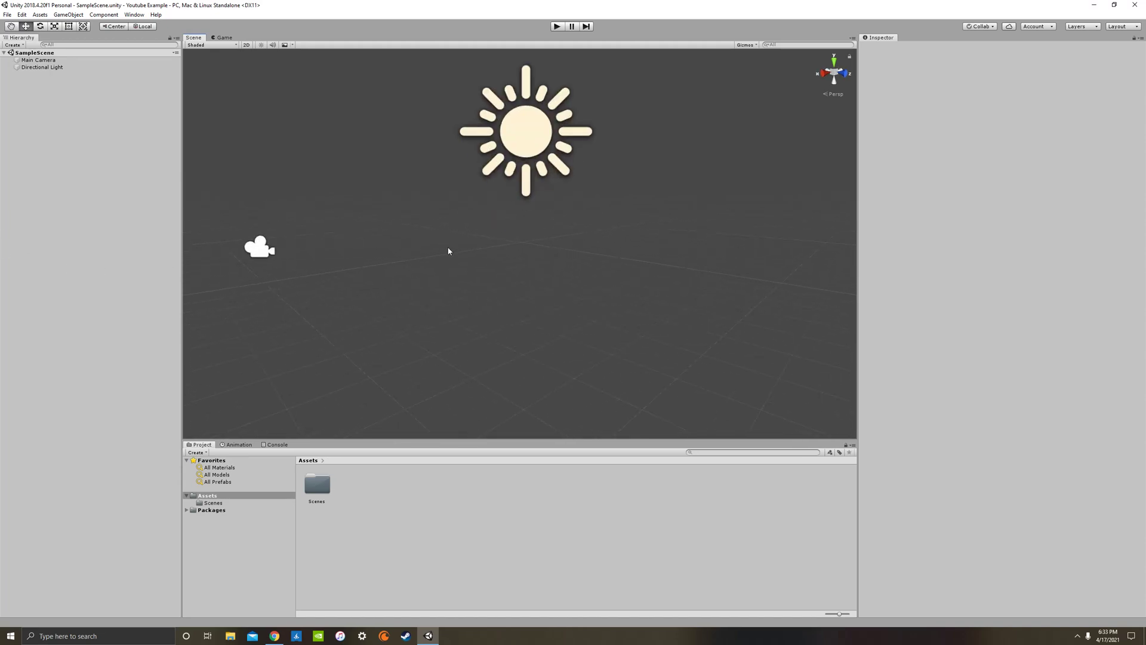
pyautogui.moveTo(448, 251); pyautogui.dragTo(577, 221, button='right')
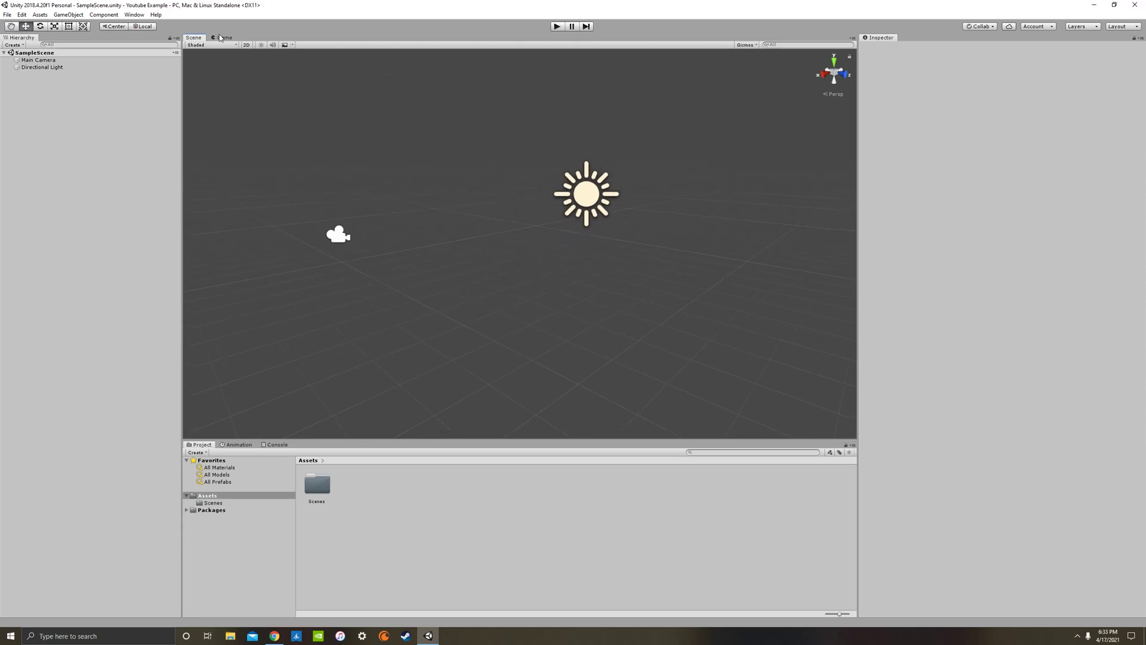
pyautogui.scroll(3, 425, 167)
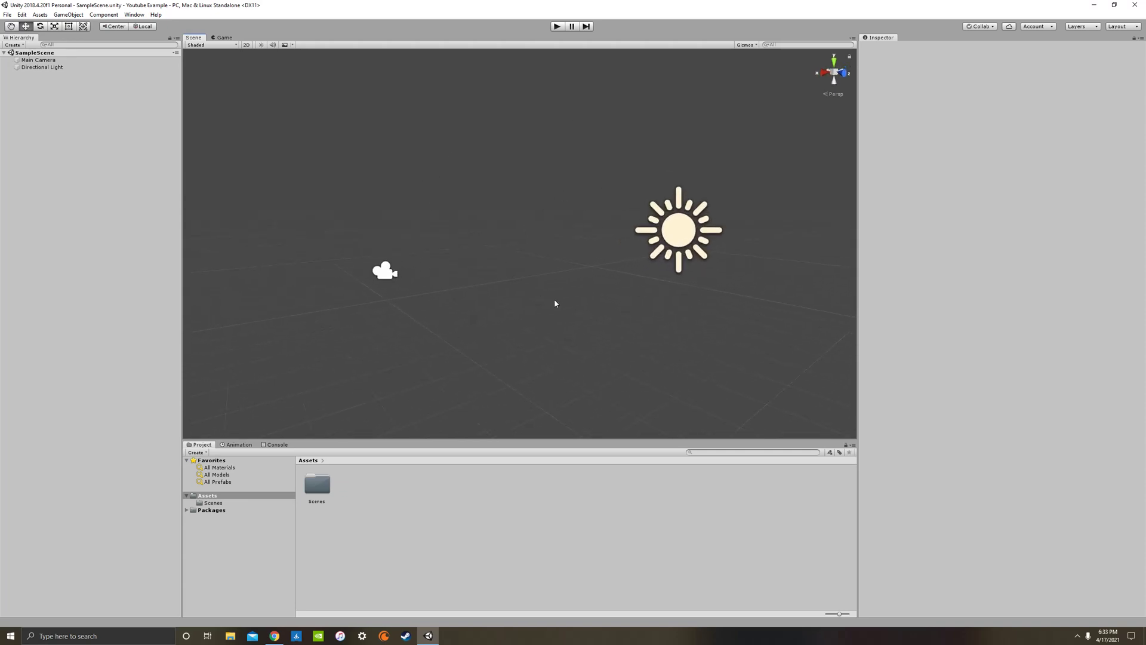
pyautogui.scroll(-3, 494, 212)
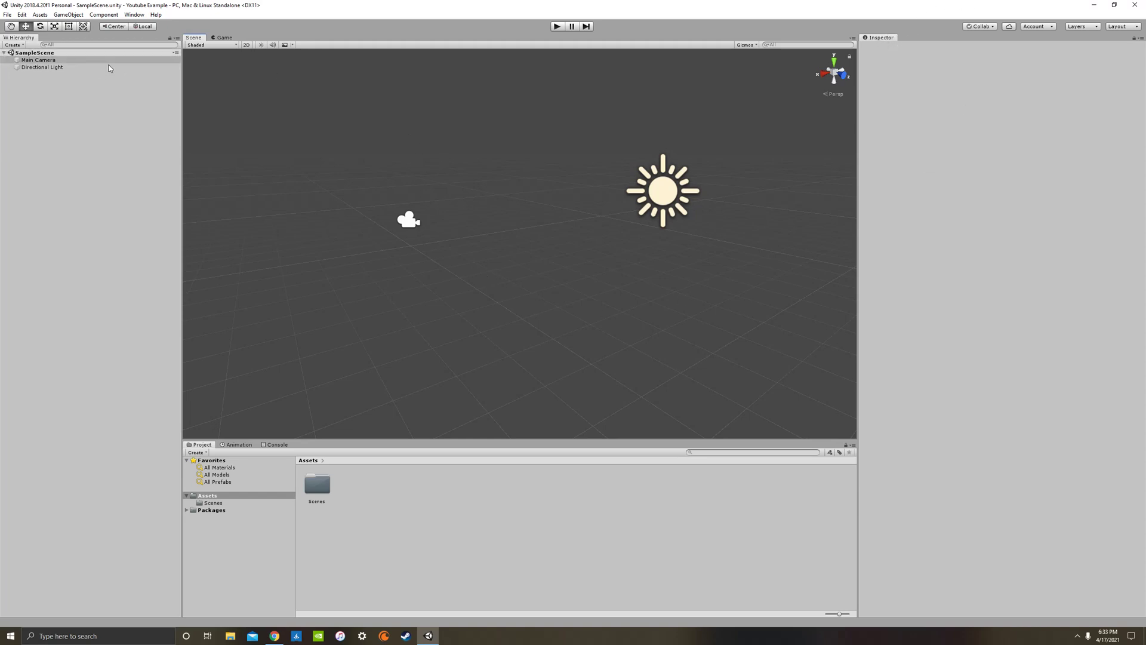
pyautogui.click(670, 191)
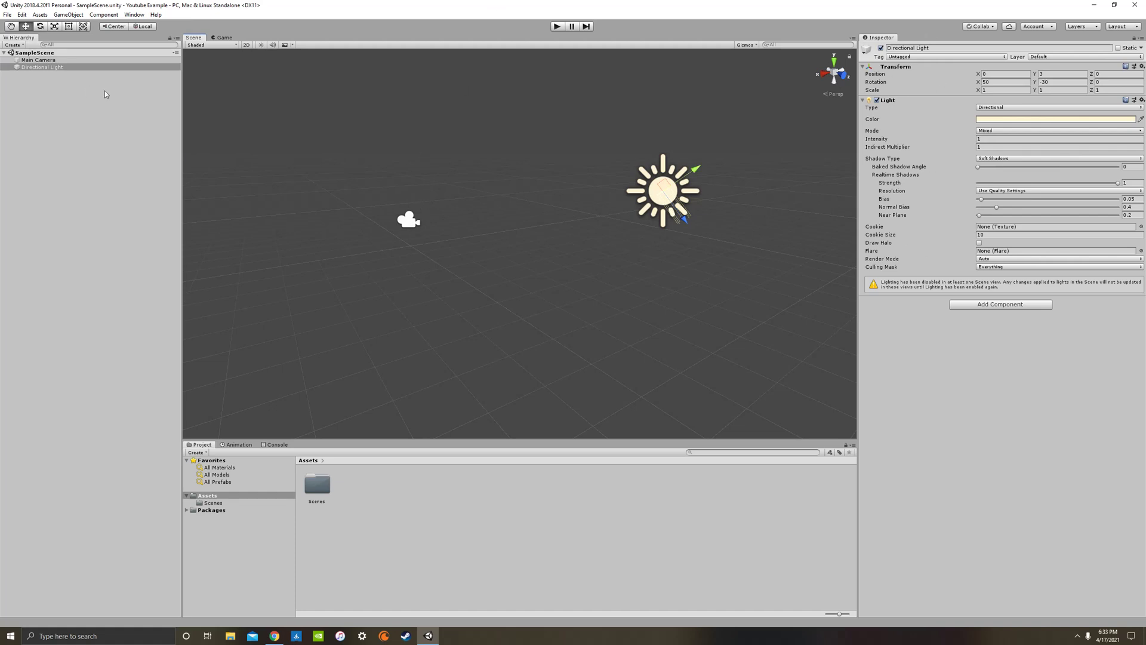
pyautogui.click(410, 218)
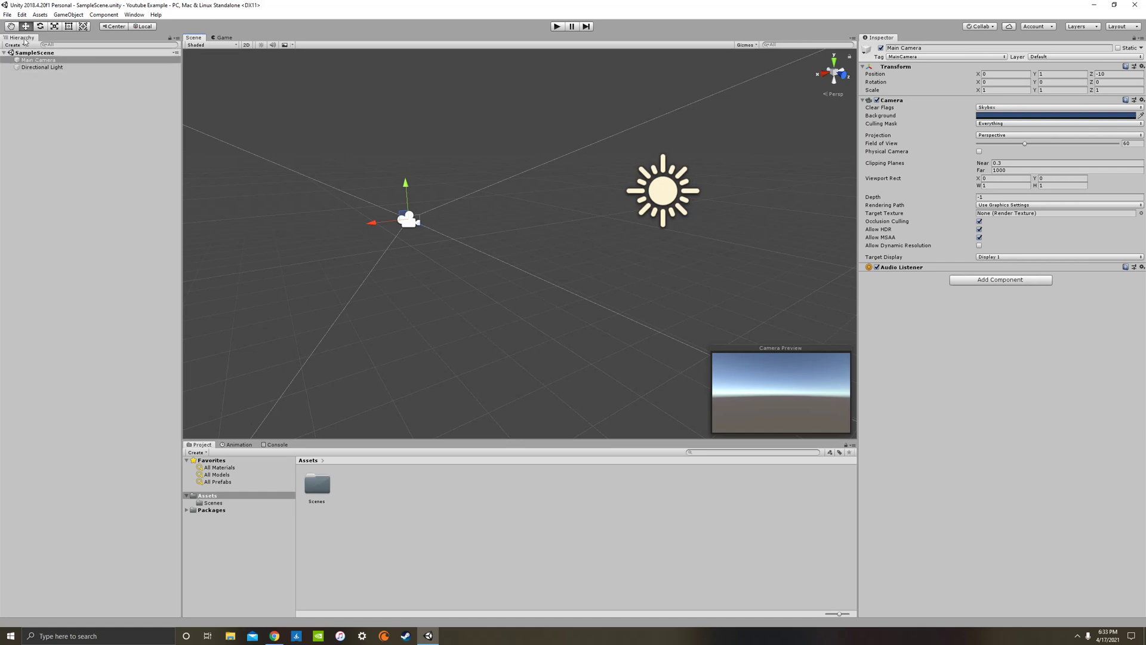
pyautogui.click(38, 66)
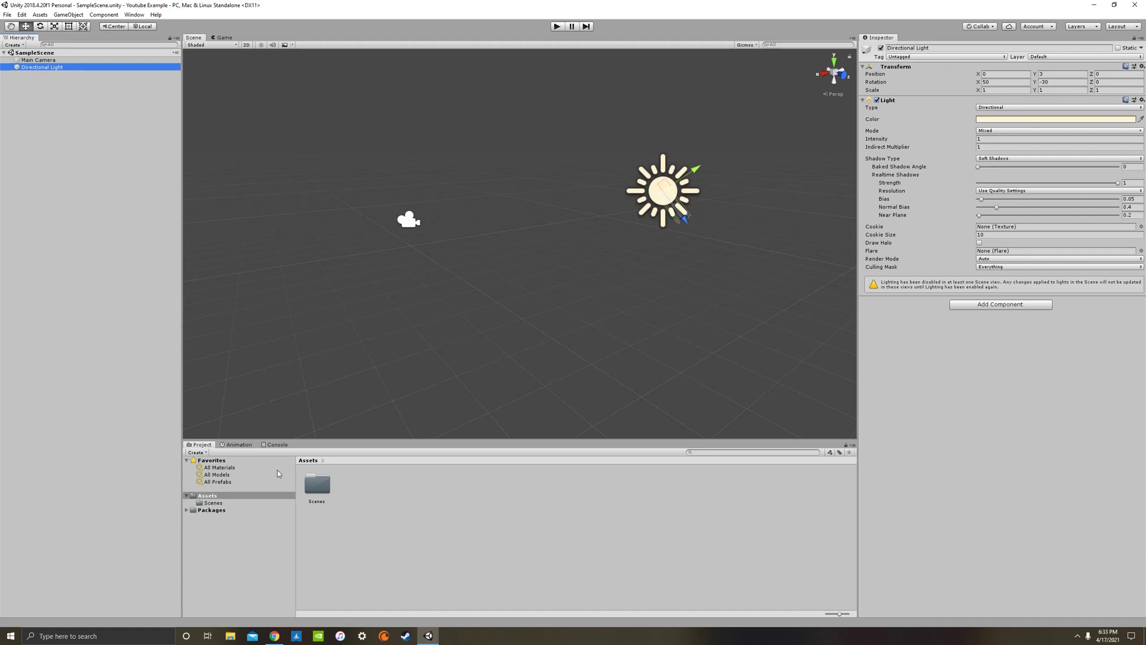
pyautogui.click(123, 199)
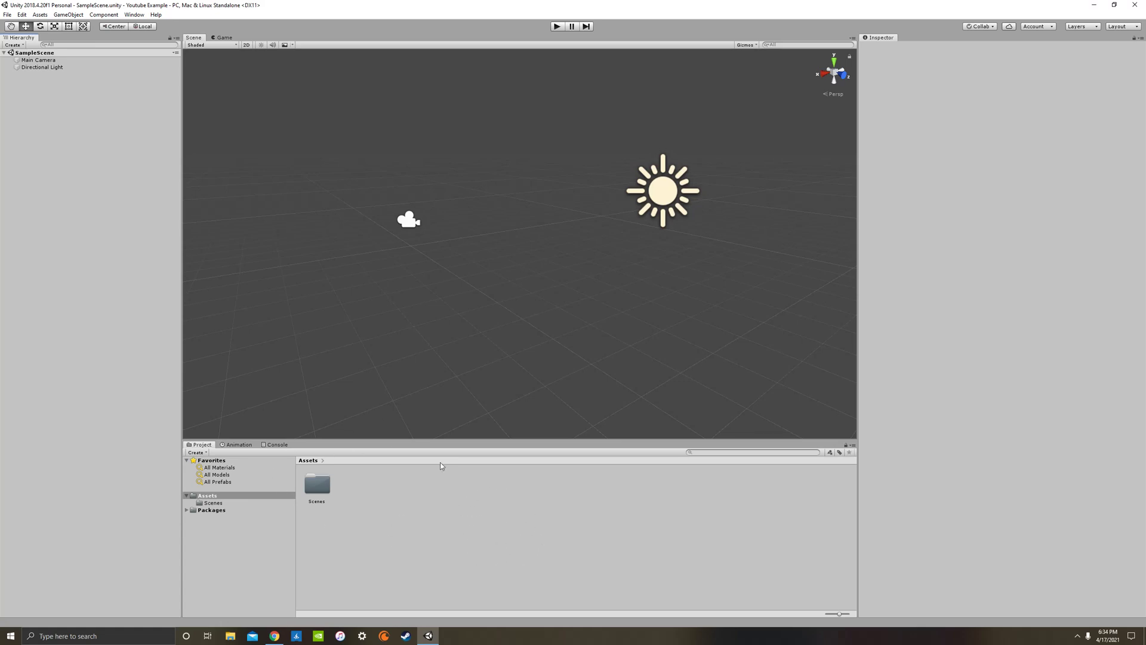
# View the contents of the project's Assets folder.
pyautogui.click(209, 496)
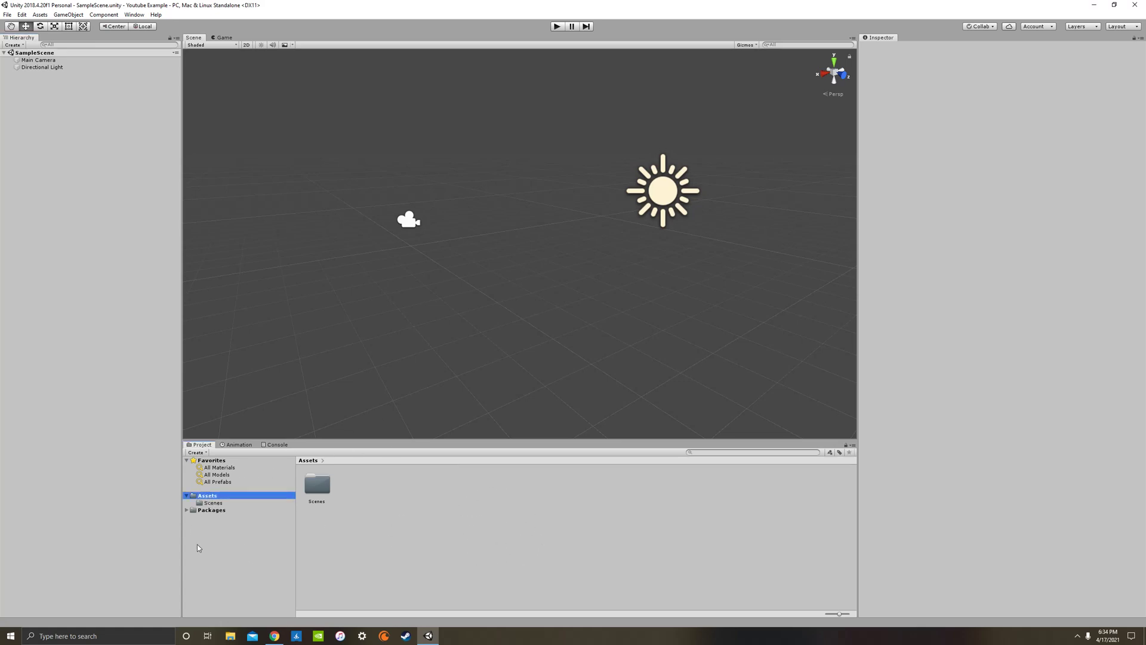
pyautogui.click(378, 471)
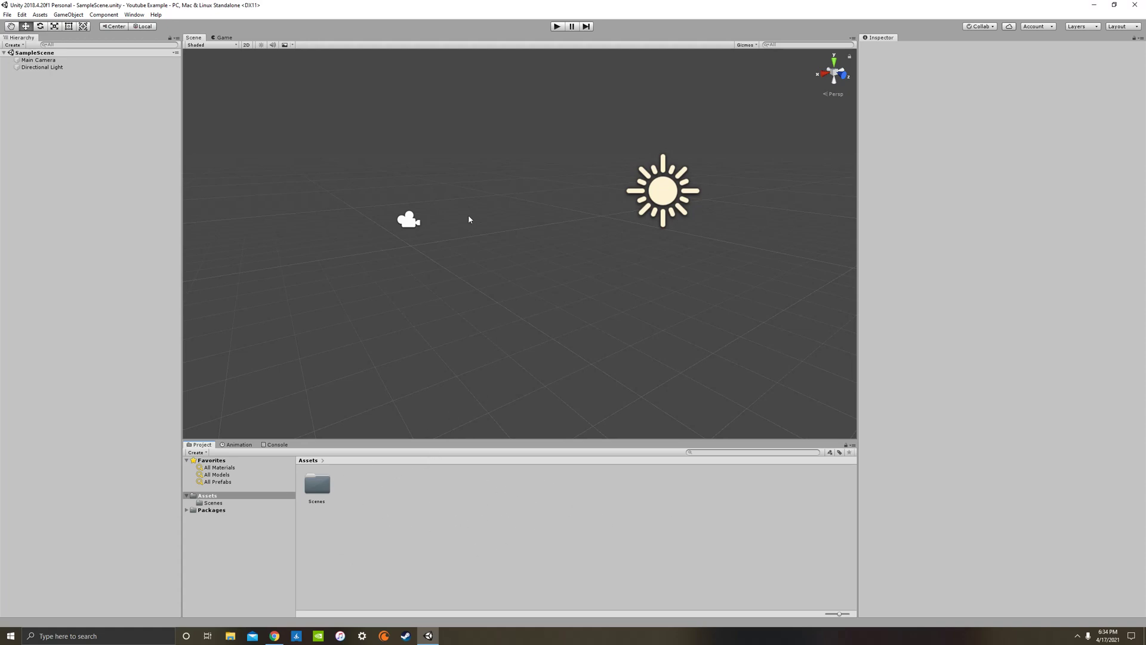
pyautogui.moveTo(495, 186); pyautogui.dragTo(513, 167, button='right')
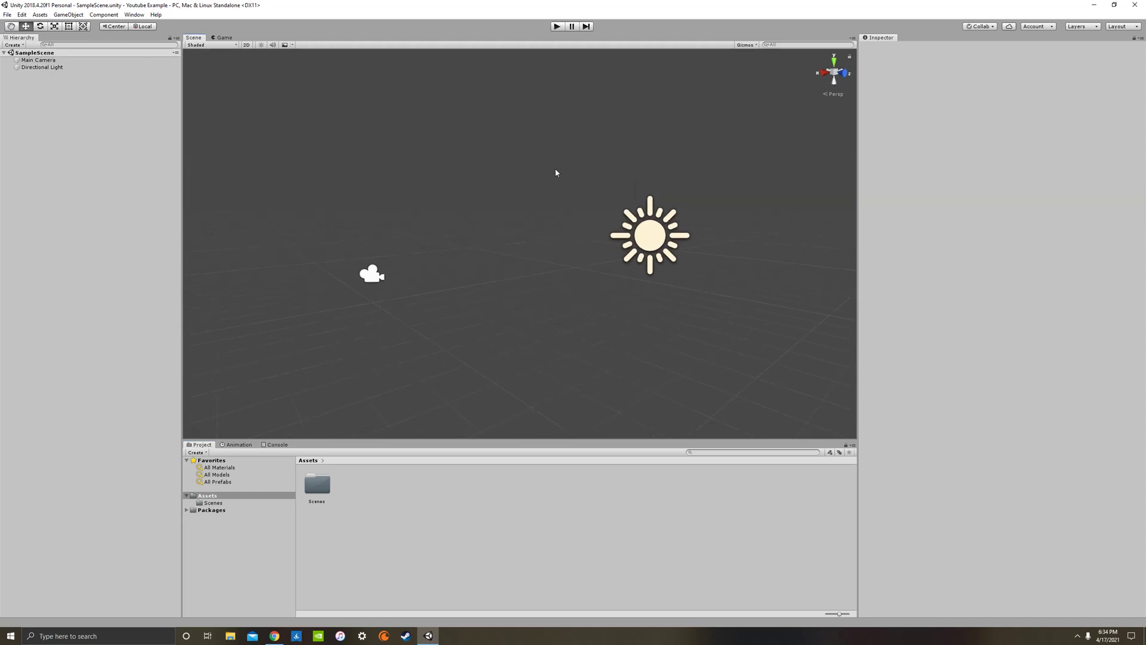
# Switch to Chrome and view the SDK2 and SDK3 options on the VRChat account's download page.
pyautogui.click(280, 641)
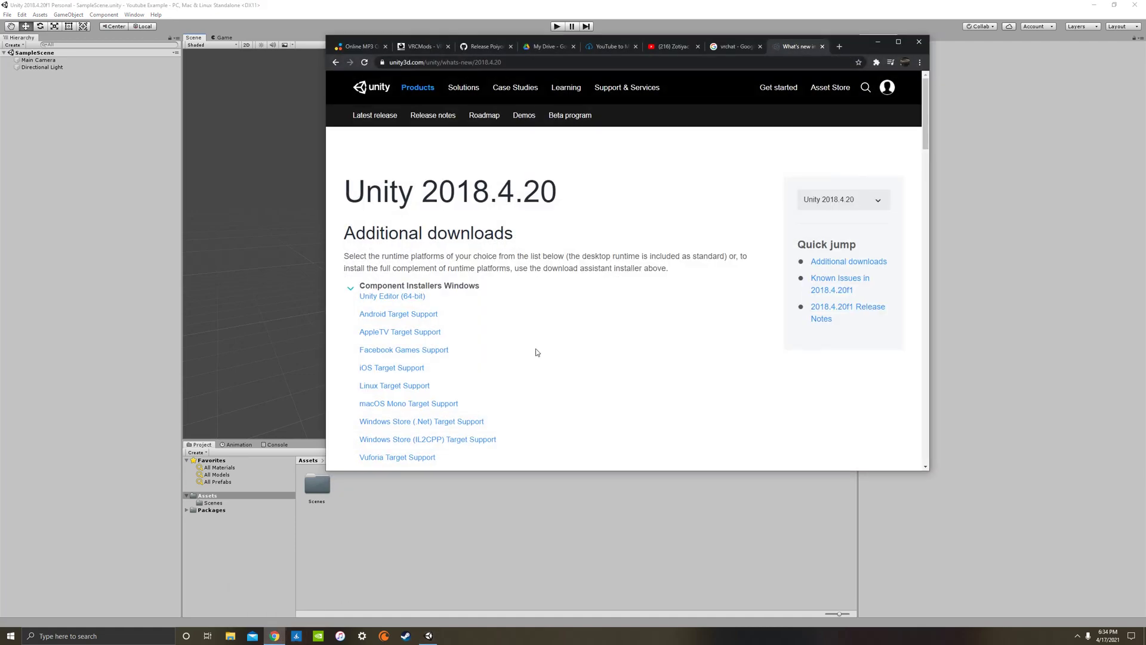
pyautogui.click(741, 53)
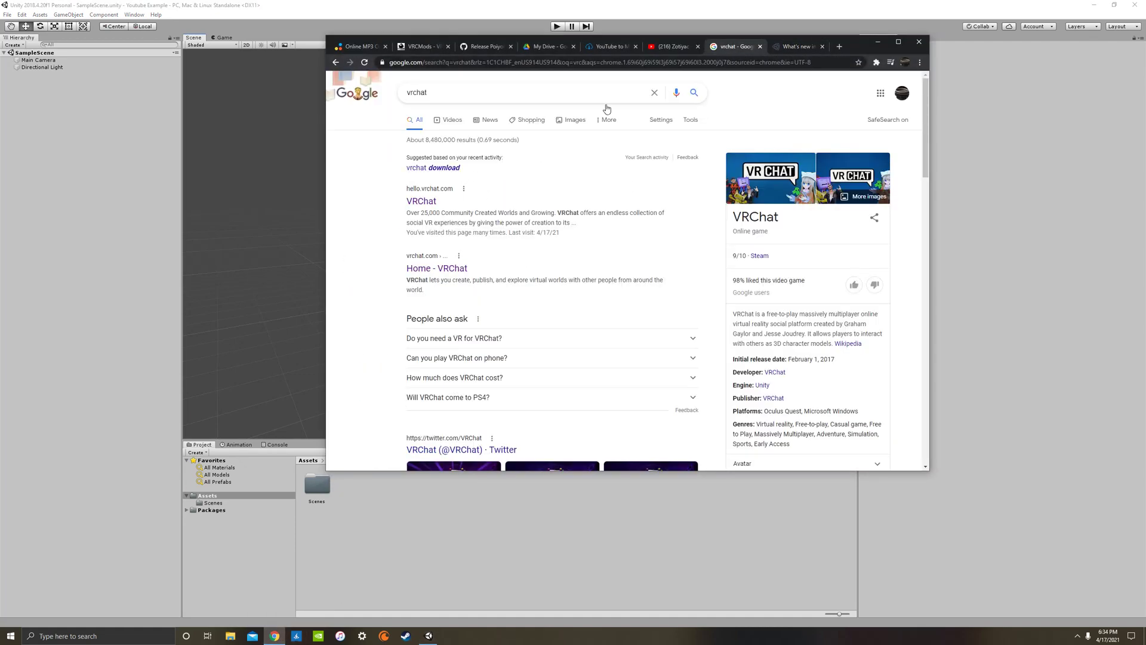
pyautogui.click(434, 205)
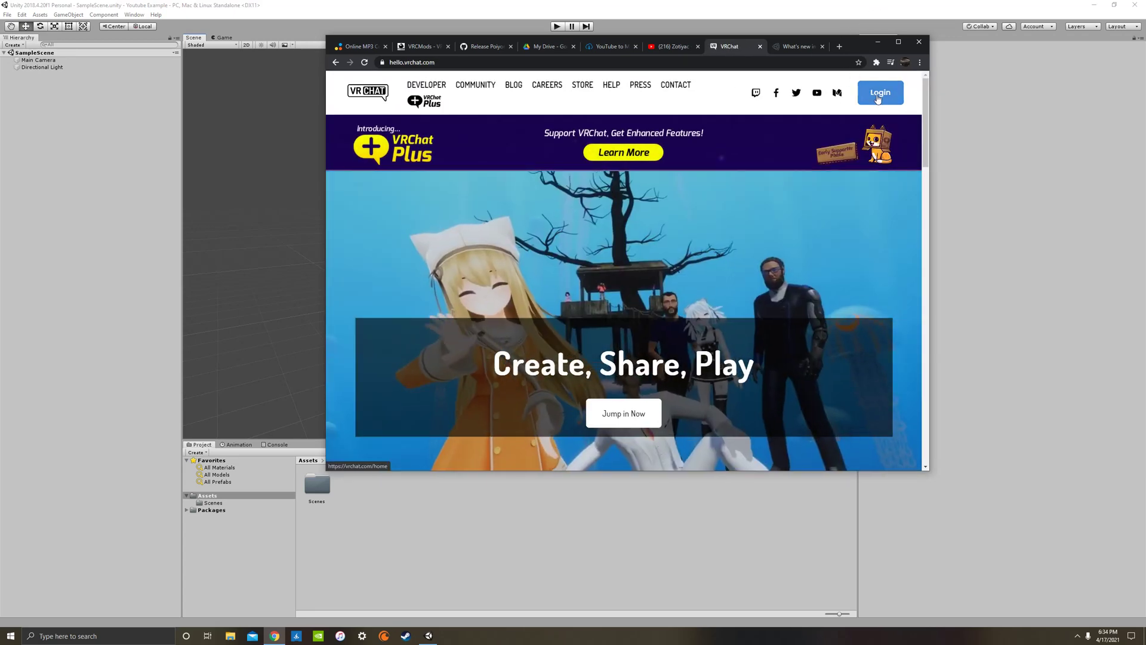
pyautogui.click(896, 99)
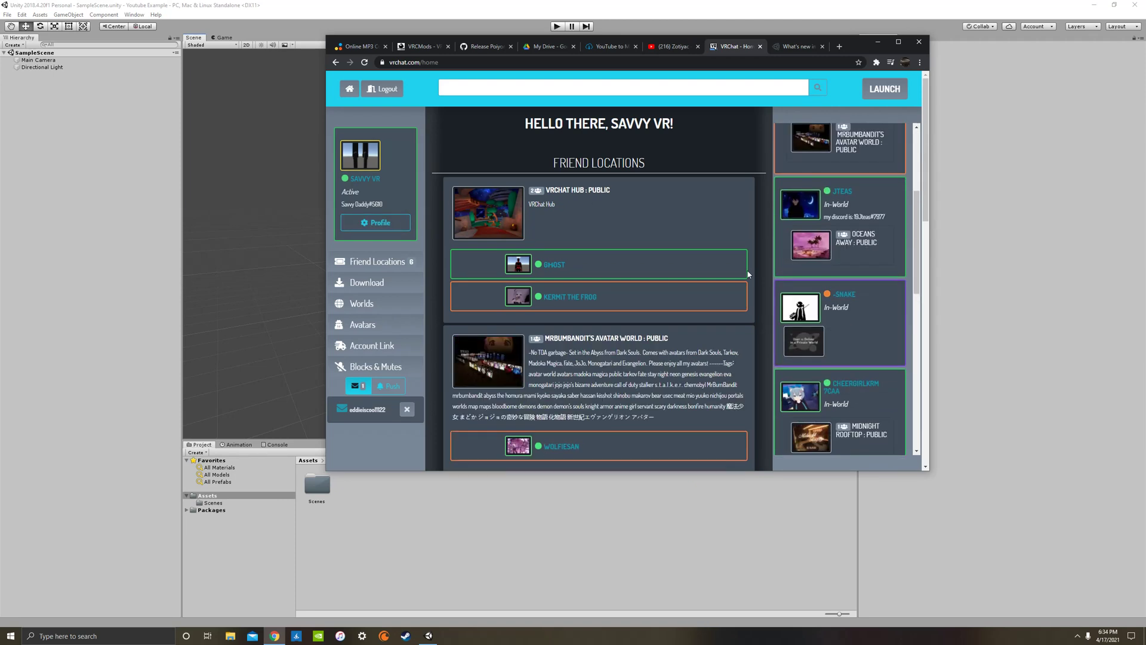
pyautogui.click(371, 284)
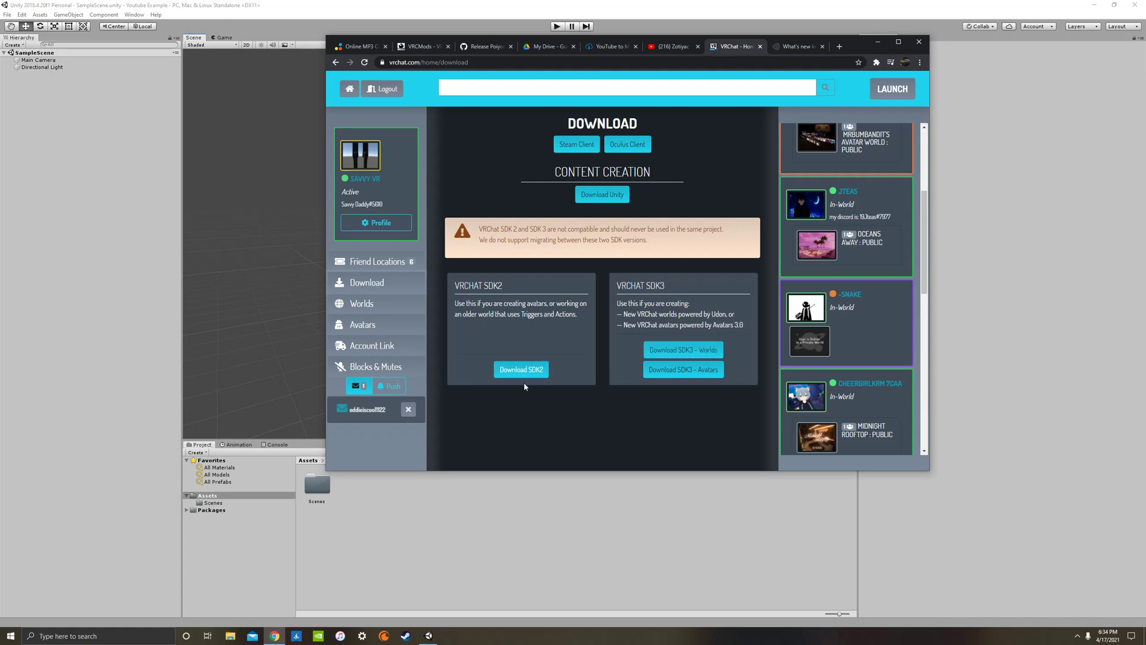
pyautogui.click(878, 41)
# Switch to File Explorer and load the VRCSDK2 package from D:\Unity into the Unity project's Assets folder.
pyautogui.click(230, 636)
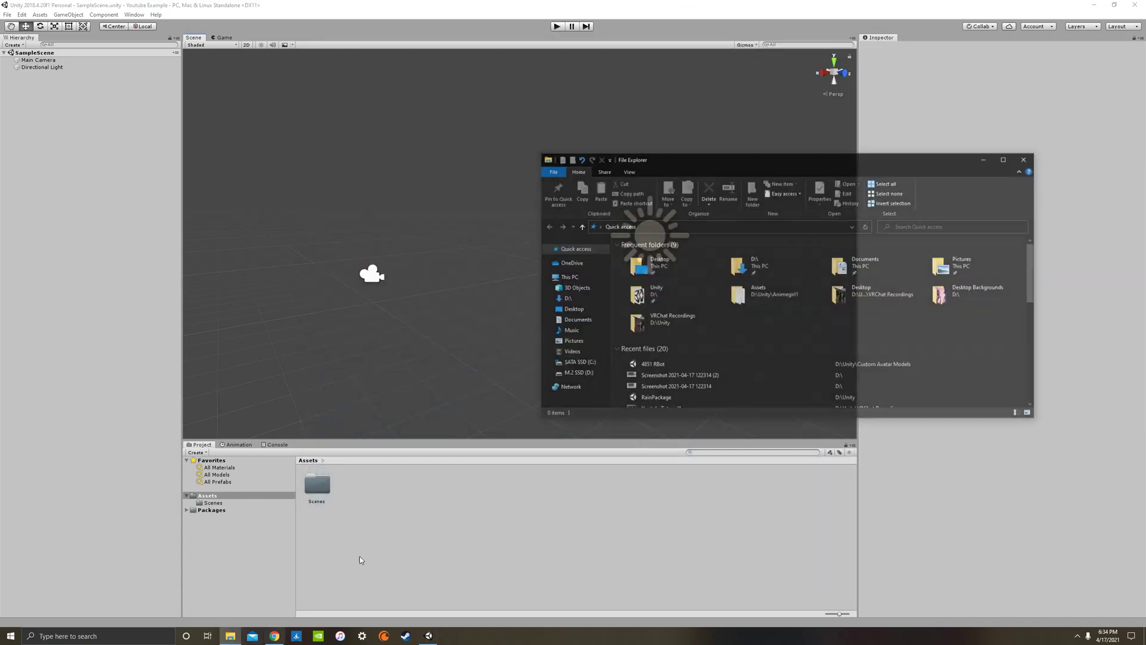
pyautogui.click(578, 298)
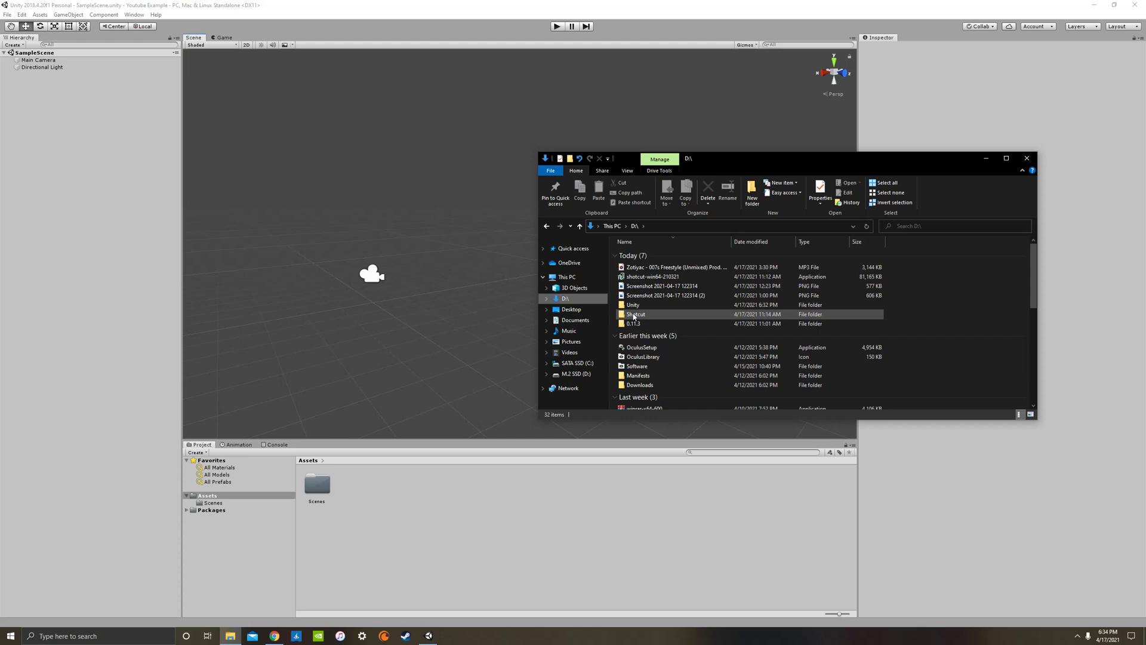
pyautogui.click(637, 307)
pyautogui.doubleClick(640, 307)
pyautogui.scroll(-15, 657, 323)
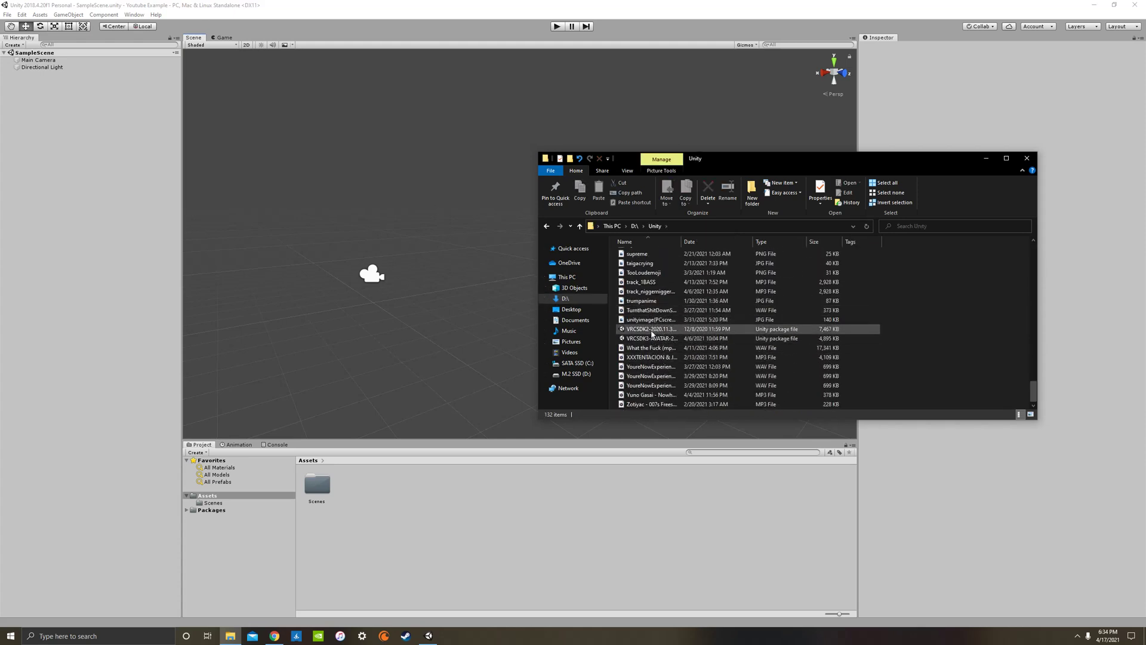
pyautogui.click(654, 330)
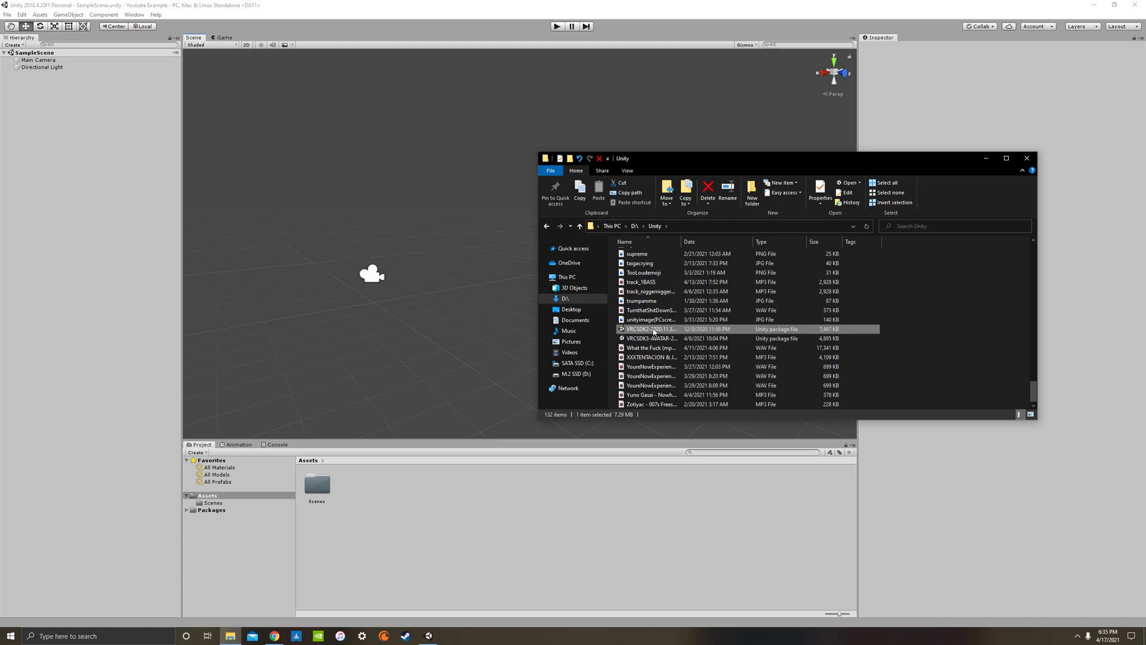
pyautogui.moveTo(654, 330); pyautogui.dragTo(454, 525)
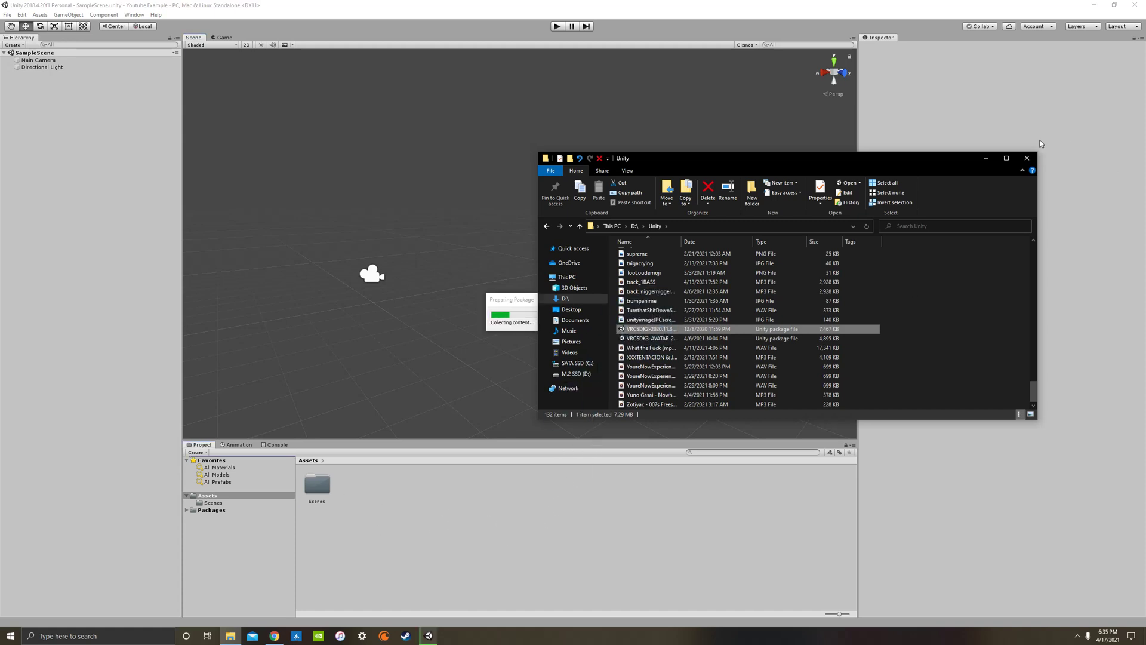
pyautogui.click(987, 160)
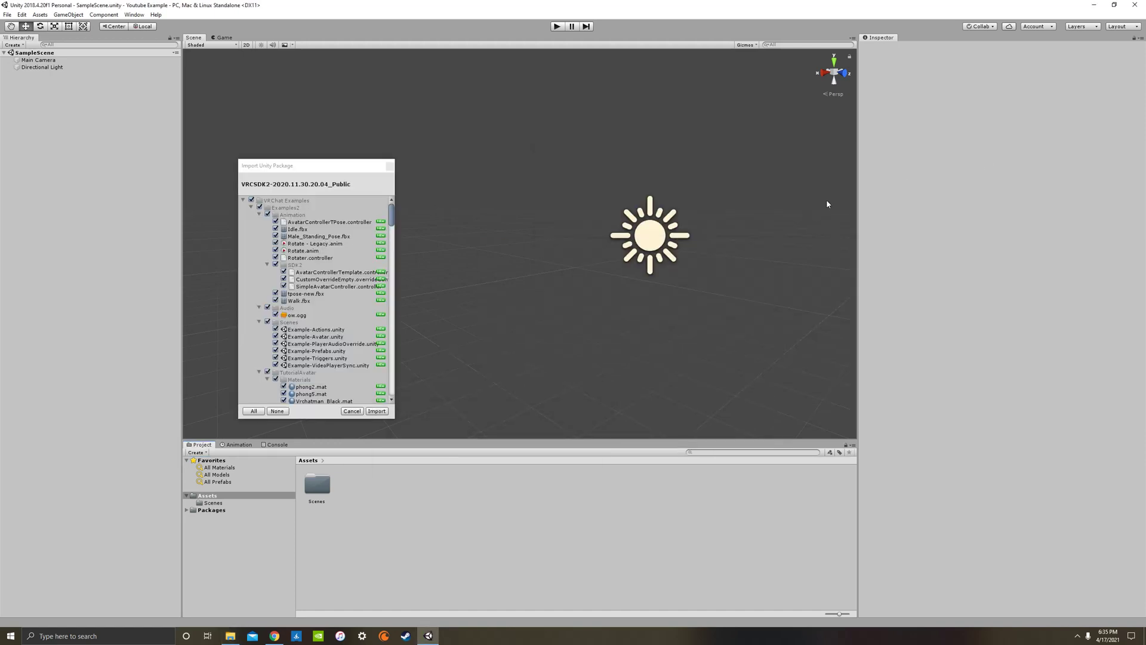
# Review the contents of the VRCSDK2-2020.11.30.20.04_Public package and import all of its items.
pyautogui.click(302, 166)
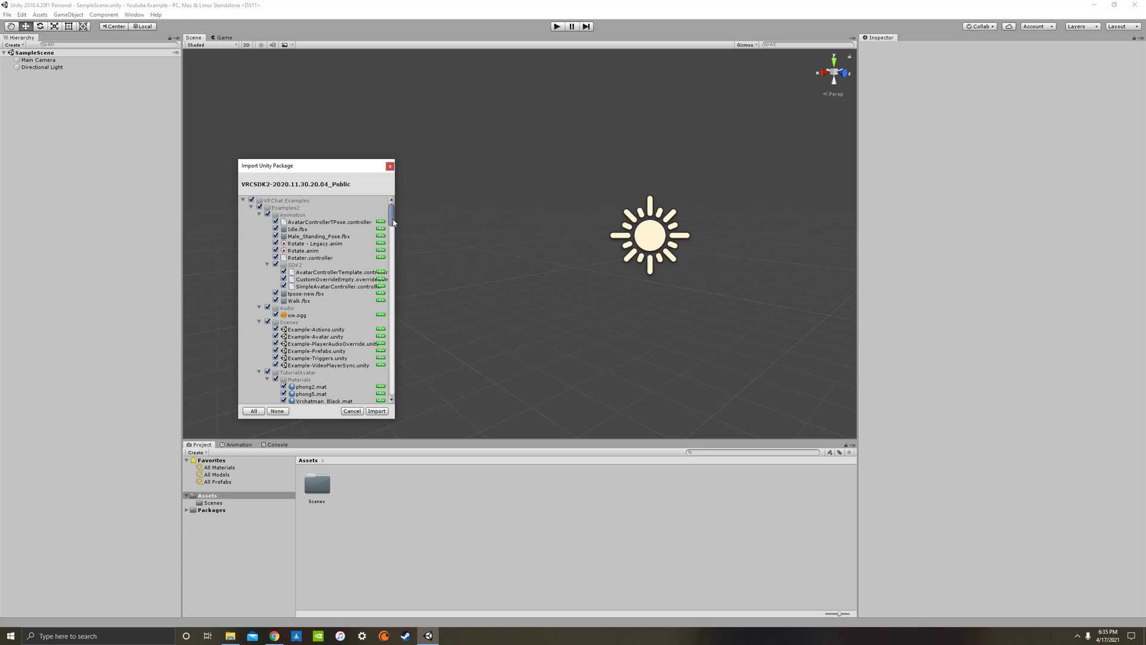
pyautogui.moveTo(391, 221); pyautogui.dragTo(393, 317)
pyautogui.scroll(2, 293, 263)
pyautogui.scroll(15, 392, 302)
pyautogui.click(377, 412)
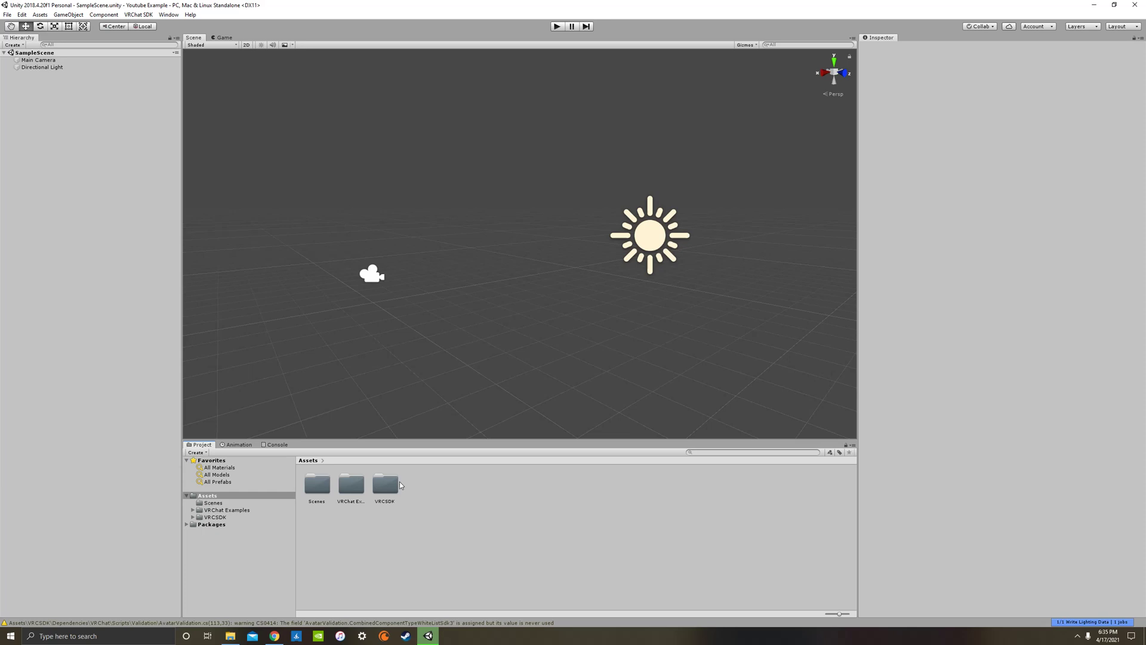
pyautogui.click(306, 495)
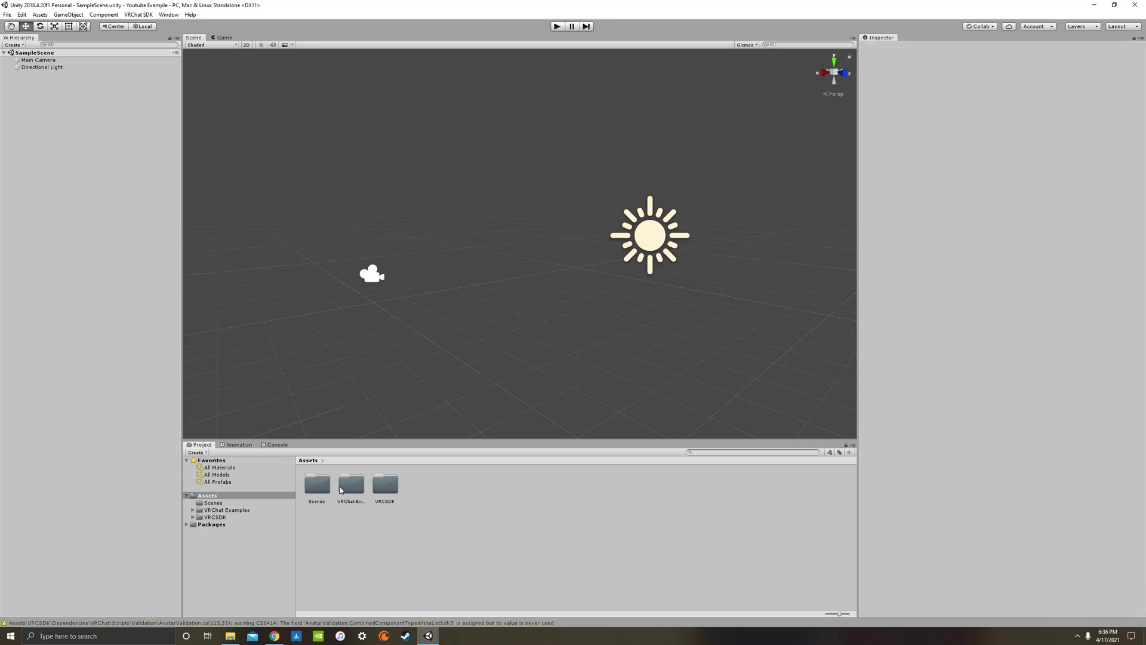
pyautogui.moveTo(495, 285)
pyautogui.mouseDown(button='right')
pyautogui.moveTo(491, 302)
pyautogui.moveTo(515, 292)
pyautogui.moveTo(507, 257)
pyautogui.moveTo(460, 294)
pyautogui.moveTo(476, 287)
pyautogui.moveTo(471, 302)
pyautogui.moveTo(476, 276)
pyautogui.mouseUp(button='right')
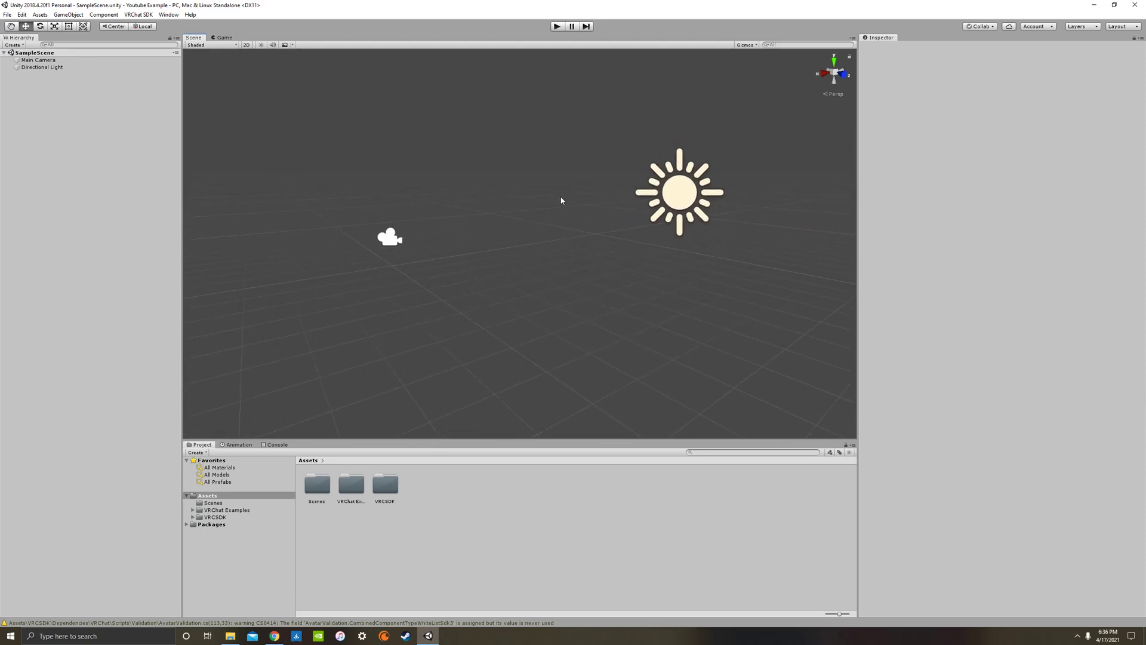
pyautogui.moveTo(561, 201); pyautogui.dragTo(605, 256, button='right')
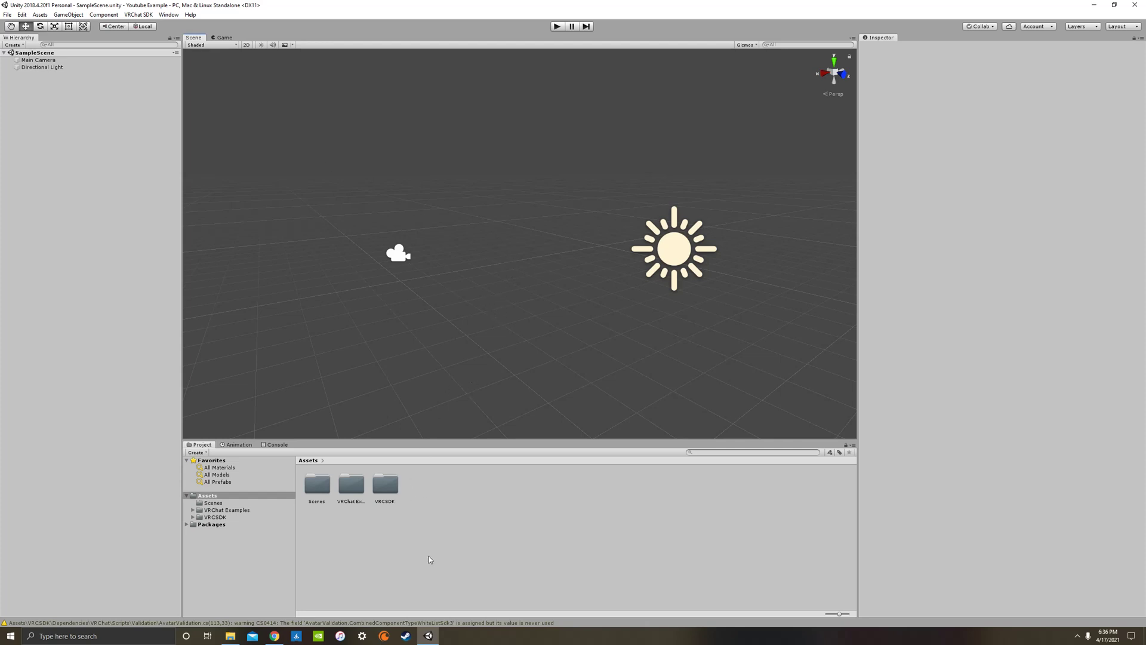
# Switch to Chrome and open the VRCMods.com site in a new browser tab.
pyautogui.click(274, 636)
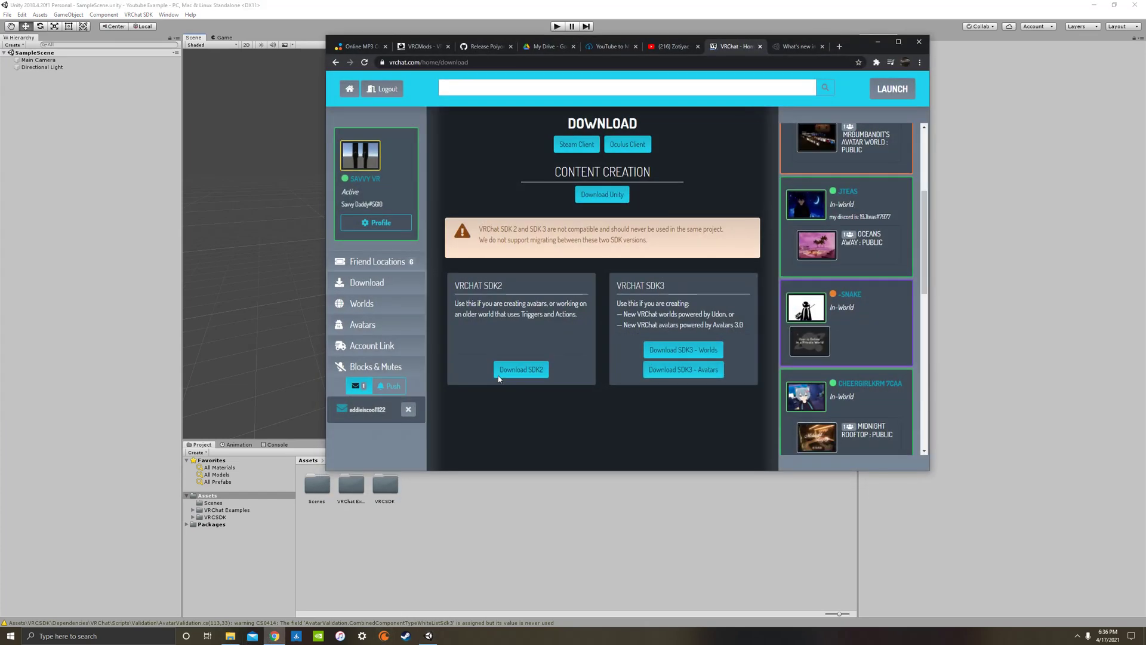
pyautogui.click(800, 47)
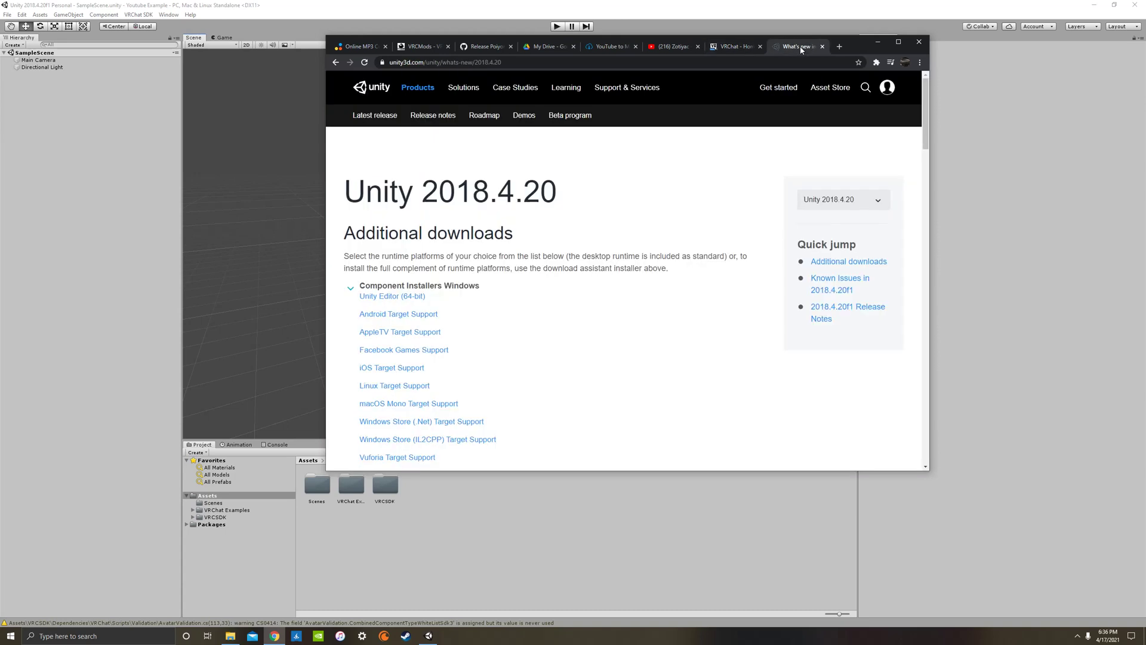
pyautogui.click(841, 46)
pyautogui.click(564, 78)
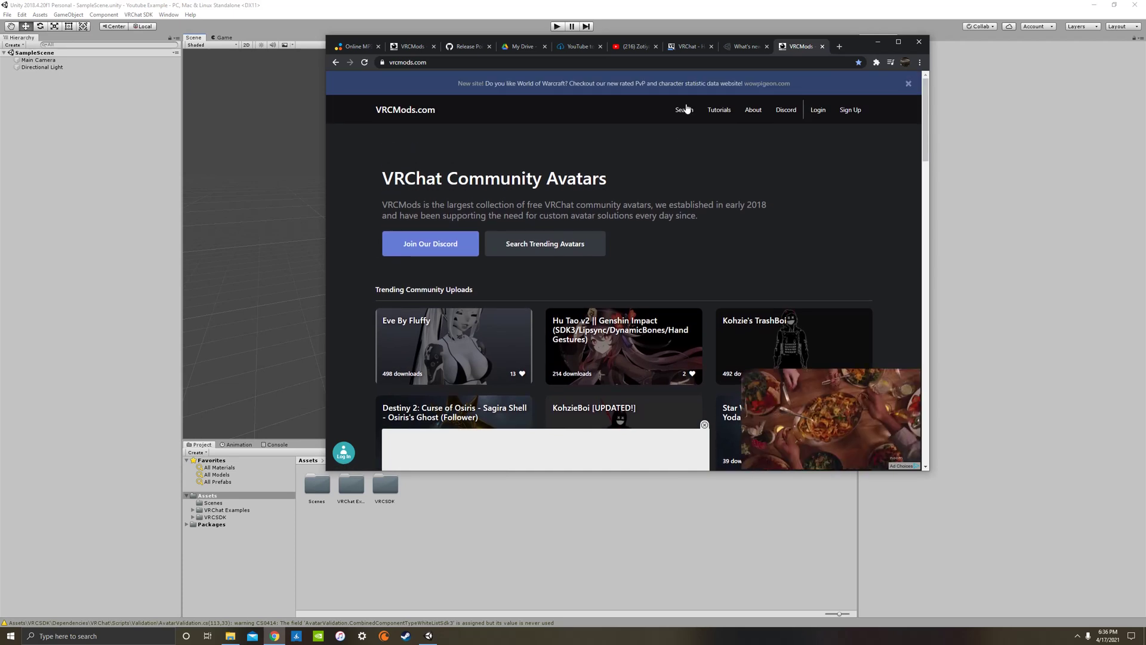
# Search VRCMods for "rbot" and open the RBot avatar's page.
pyautogui.click(684, 109)
pyautogui.click(490, 156)
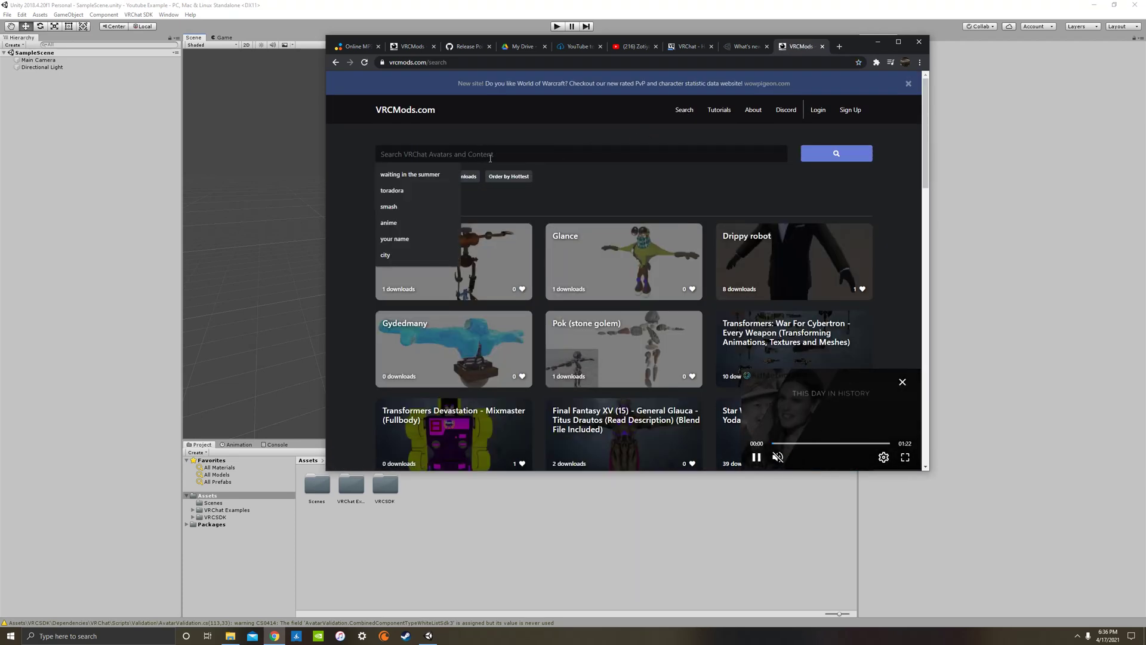
pyautogui.write('rbot')
pyautogui.press('Return')
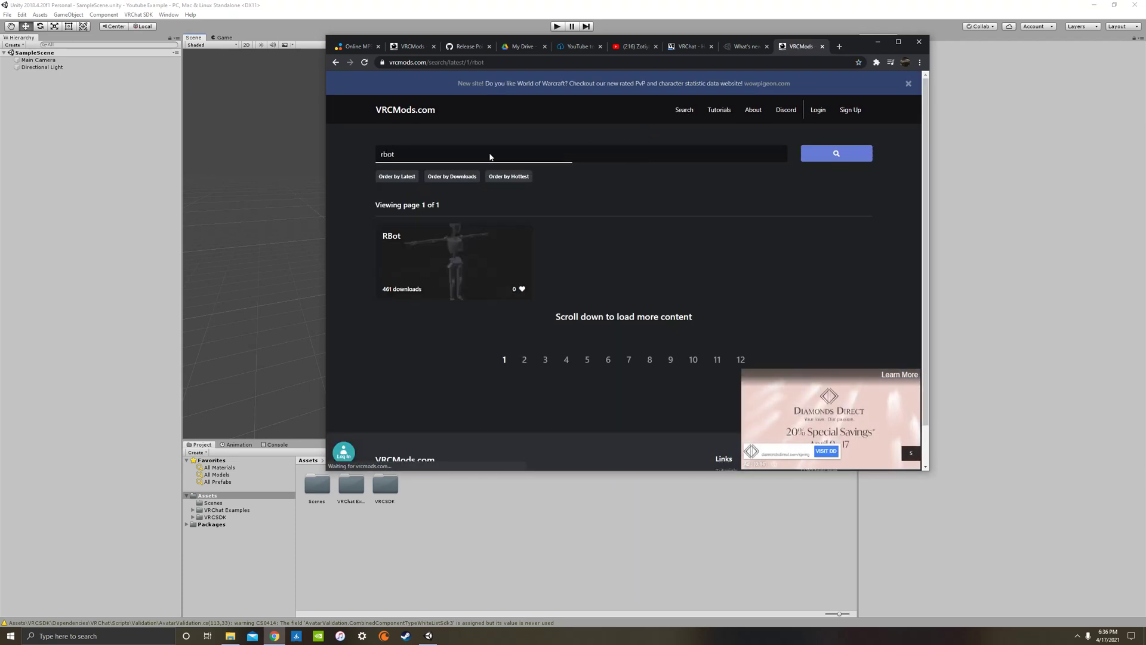
pyautogui.click(461, 244)
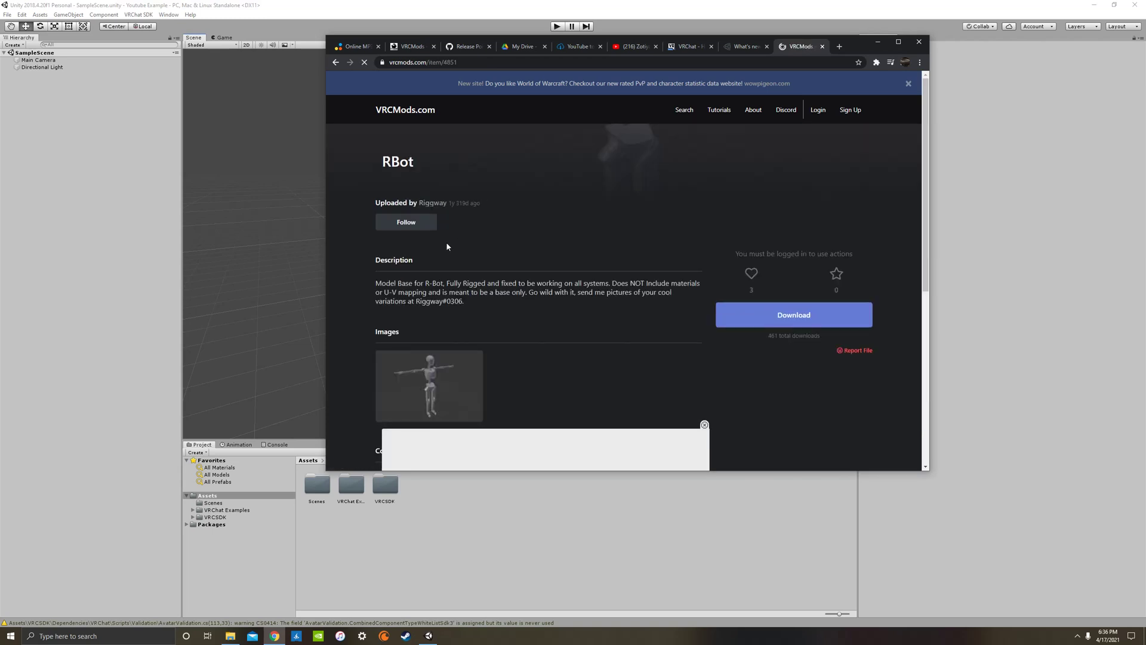
# Read the RBot avatar's description and examine its preview image and download option.
pyautogui.moveTo(376, 283); pyautogui.dragTo(474, 309)
pyautogui.click(376, 283)
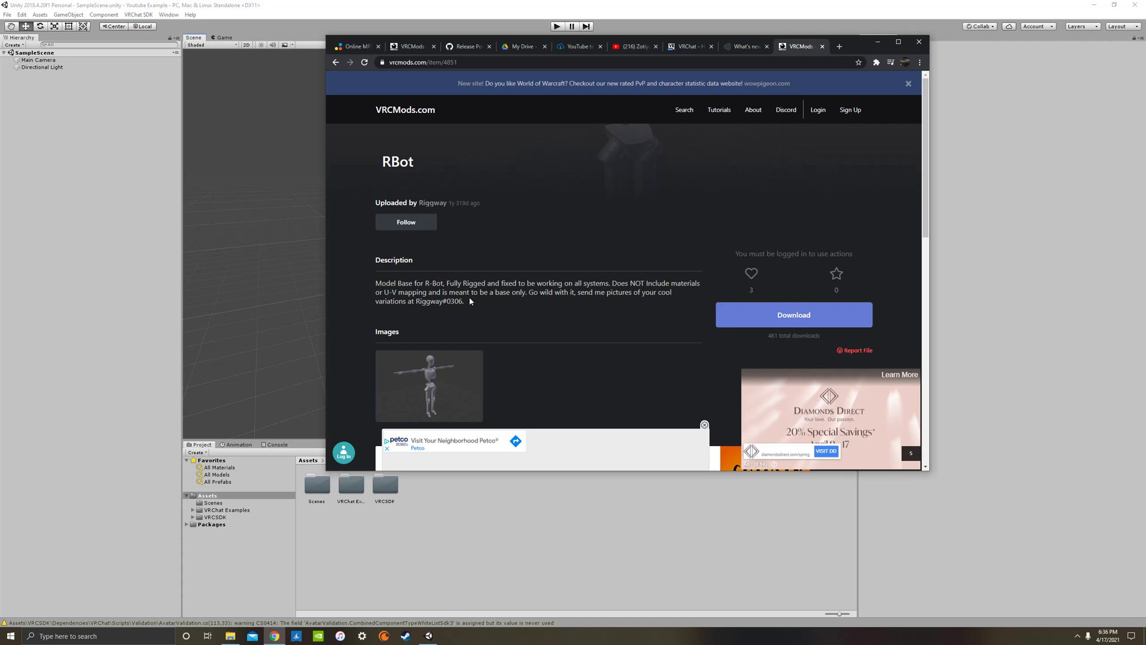
pyautogui.moveTo(384, 292); pyautogui.dragTo(475, 301)
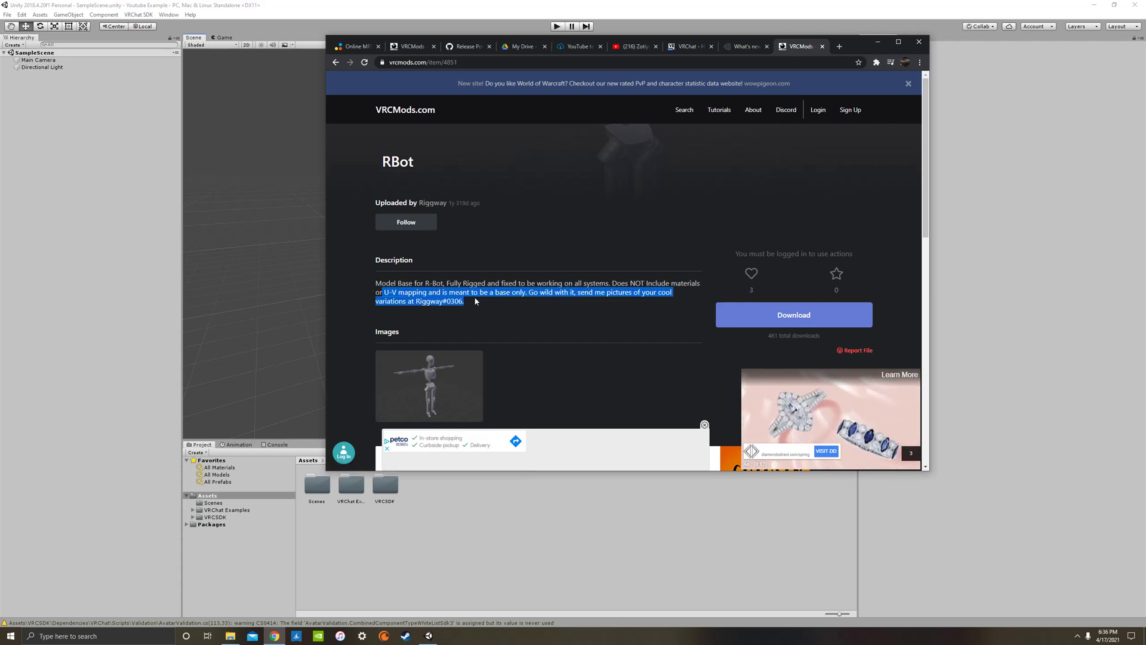
pyautogui.click(425, 292)
pyautogui.tripleClick(468, 304)
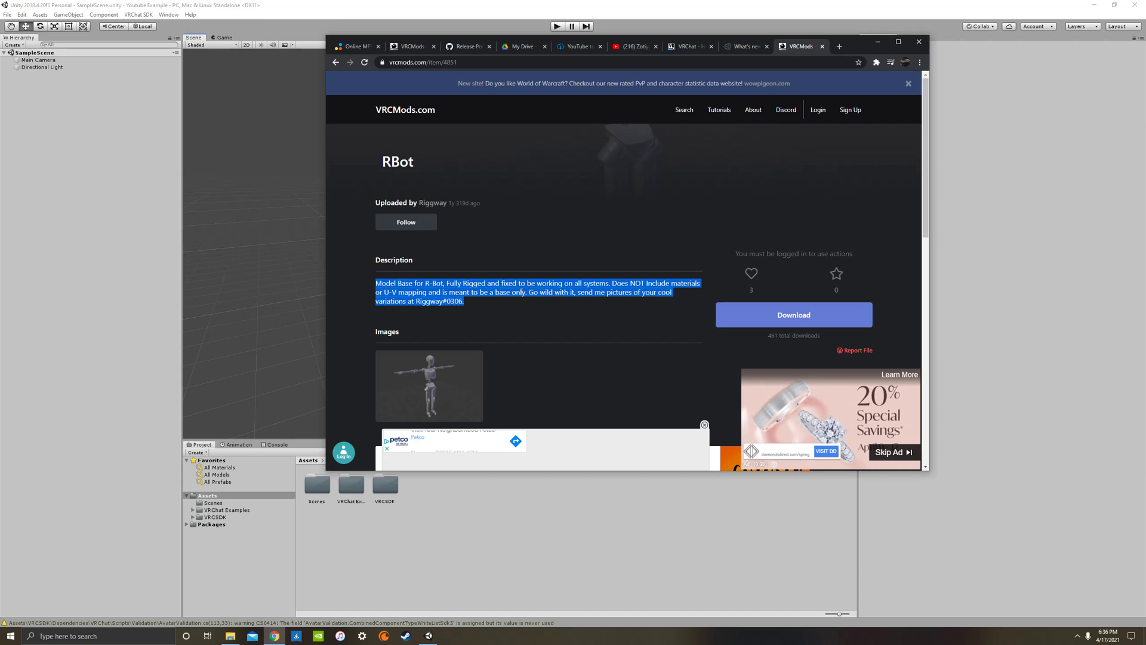
pyautogui.click(501, 299)
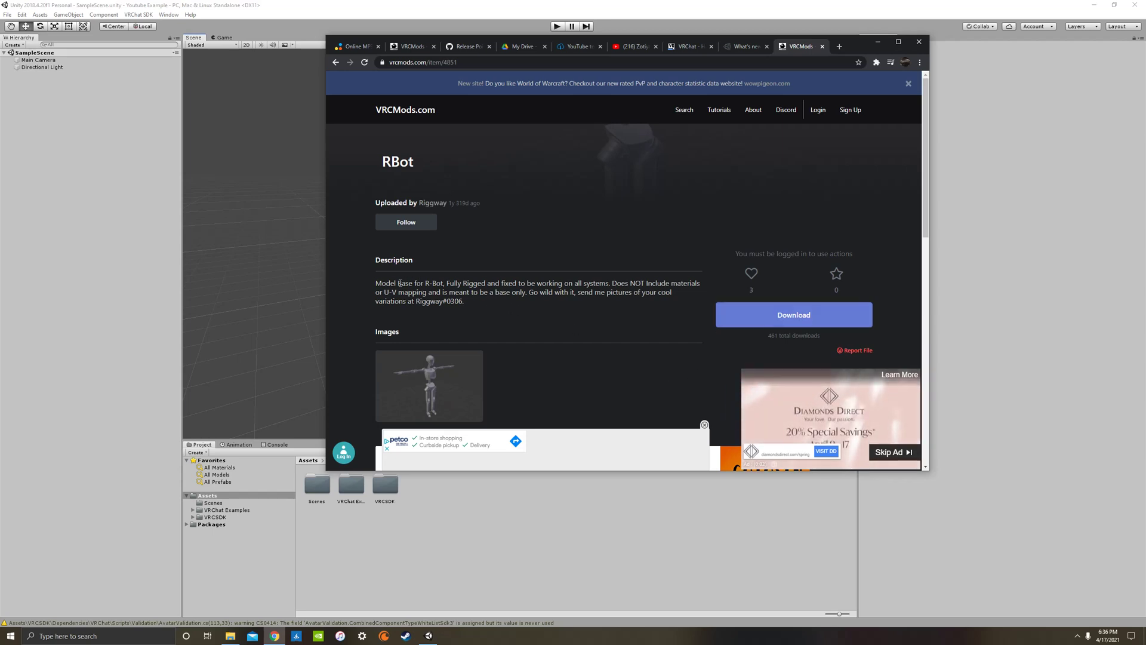
pyautogui.moveTo(376, 283); pyautogui.dragTo(478, 302)
pyautogui.click(483, 302)
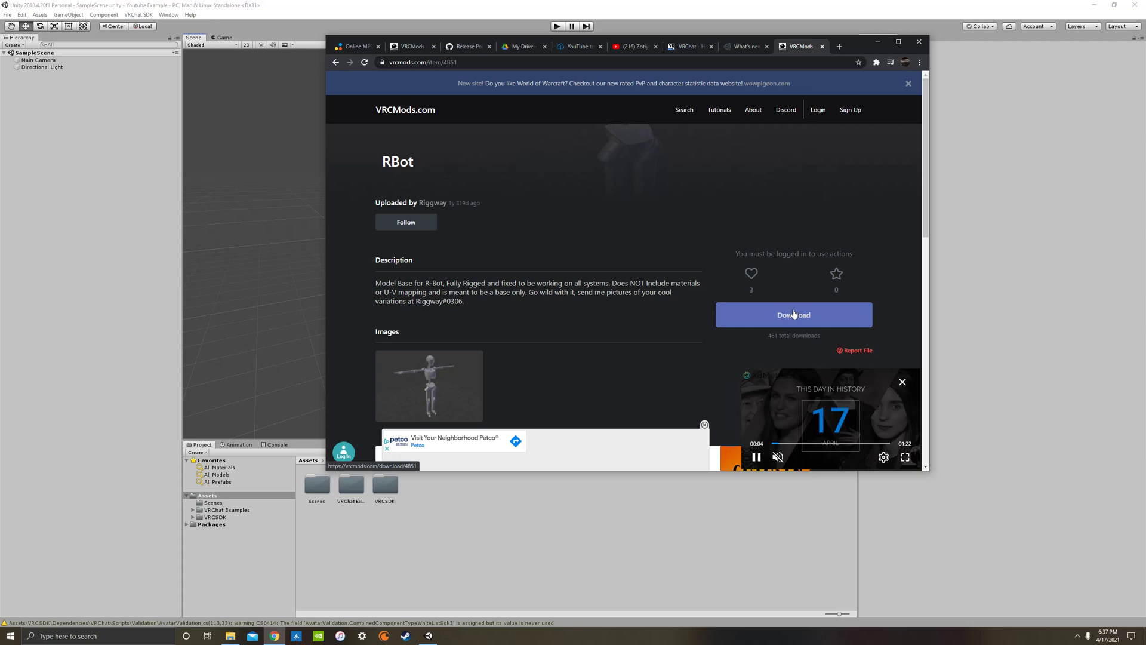
pyautogui.scroll(-2, 378, 338)
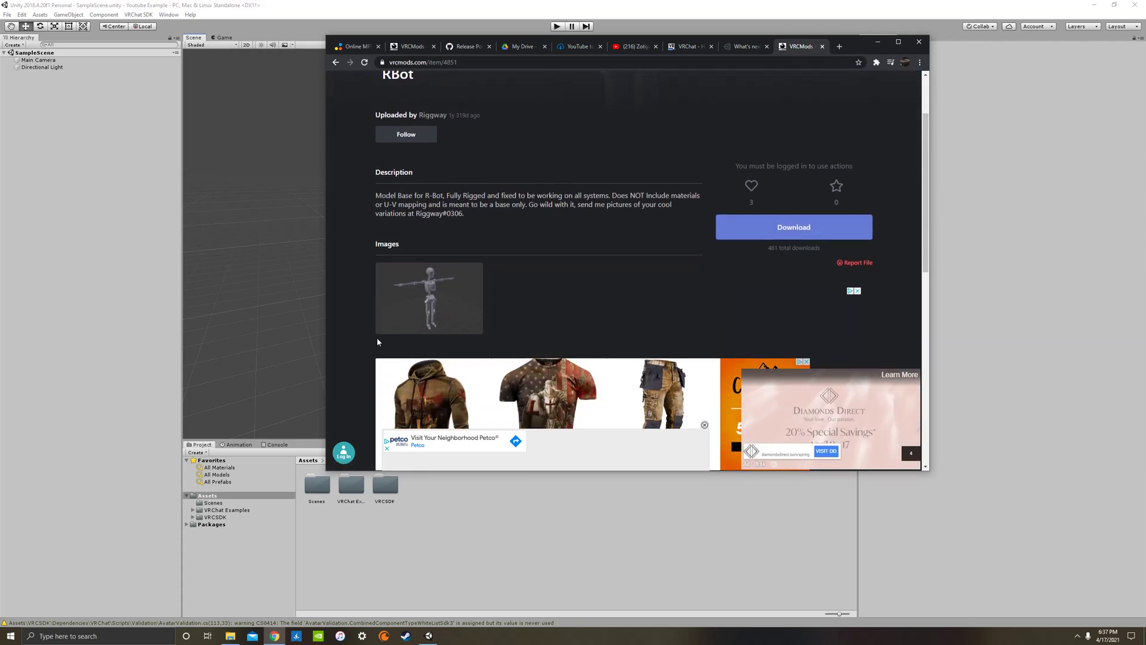
pyautogui.click(383, 303)
pyautogui.click(347, 173)
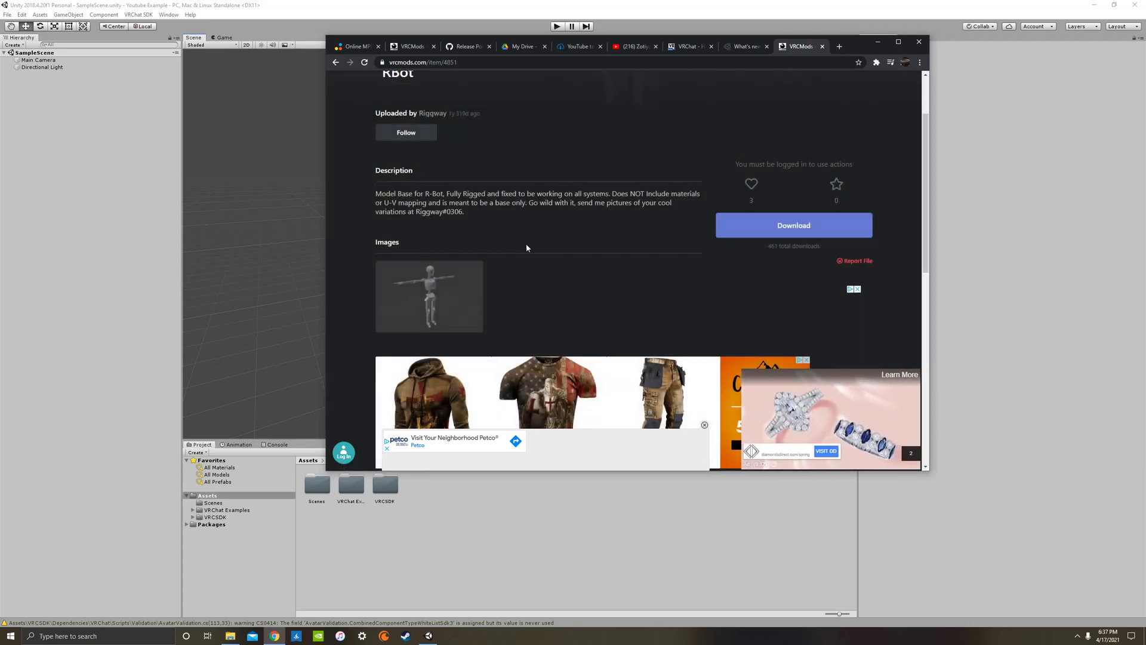
pyautogui.scroll(2, 528, 248)
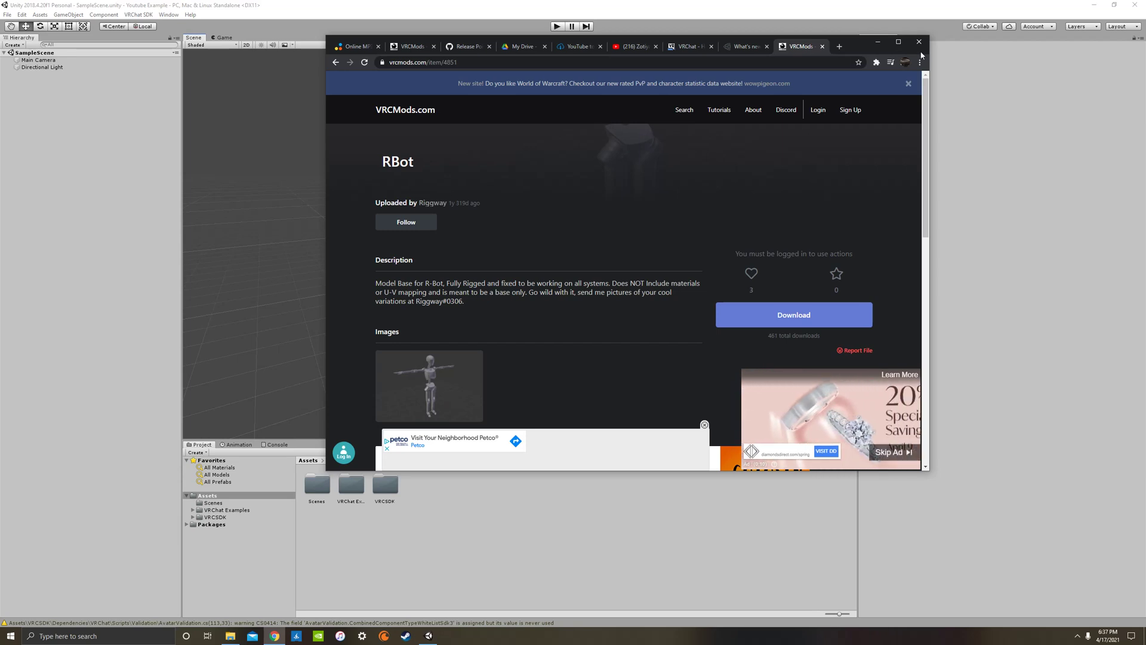
pyautogui.click(879, 42)
# Import the entire 4851 RBot package from D:\Unity\Custom Avatar Models into the Unity project's Assets.
pyautogui.click(230, 636)
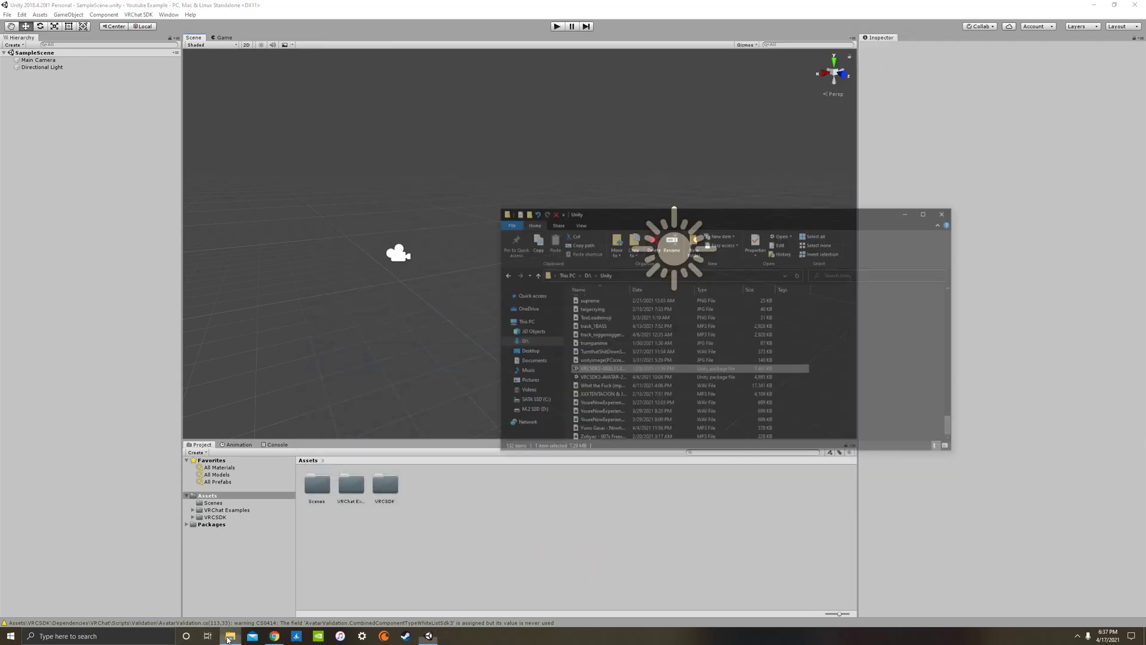
pyautogui.click(573, 300)
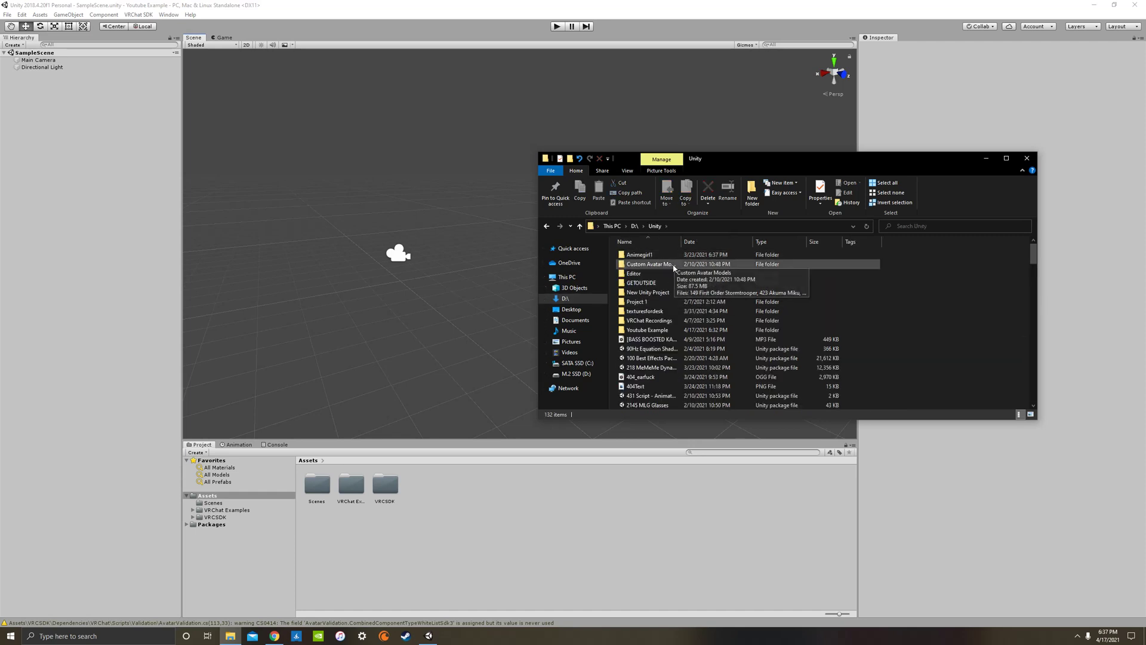
pyautogui.click(659, 265)
pyautogui.doubleClick(656, 267)
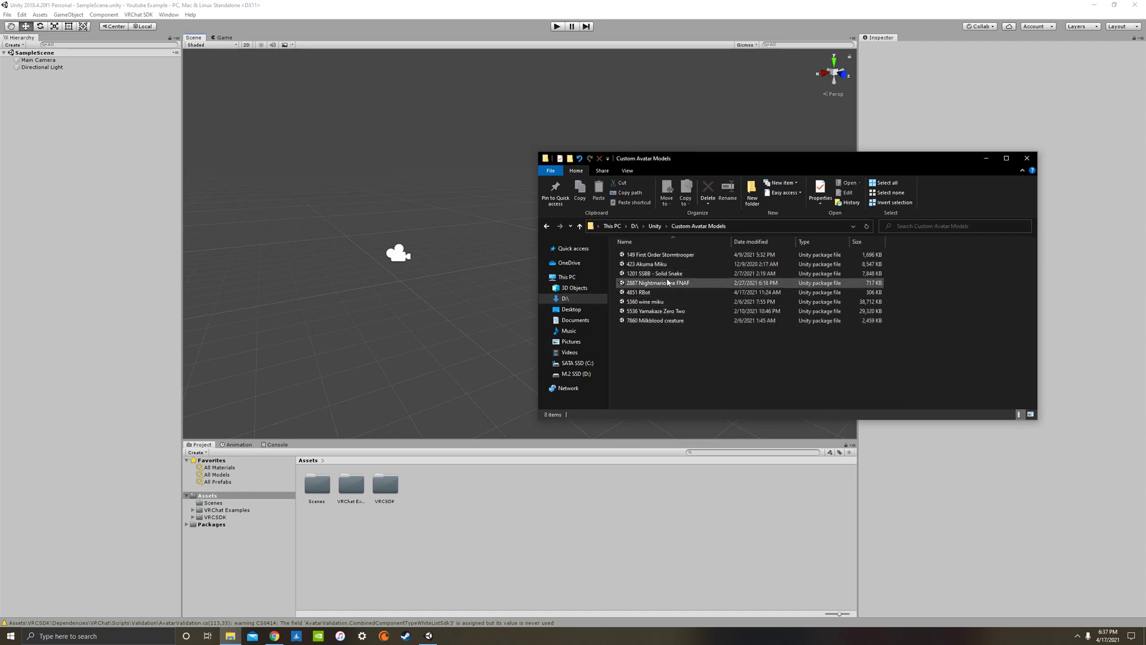
pyautogui.click(652, 293)
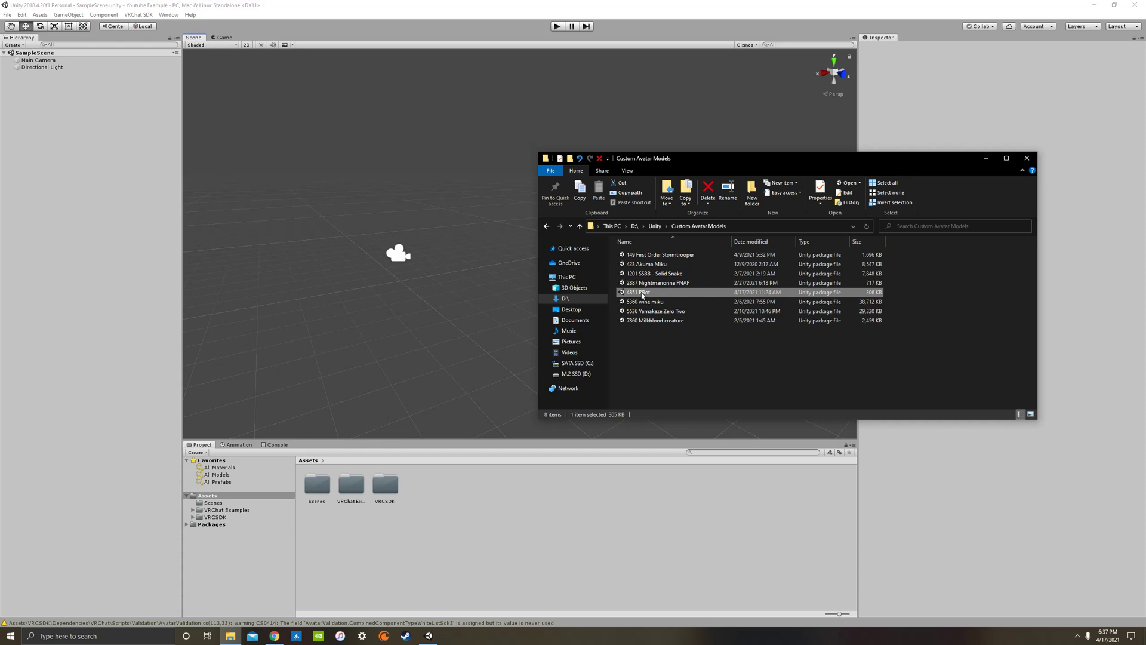
pyautogui.moveTo(640, 294); pyautogui.dragTo(555, 536)
pyautogui.click(987, 158)
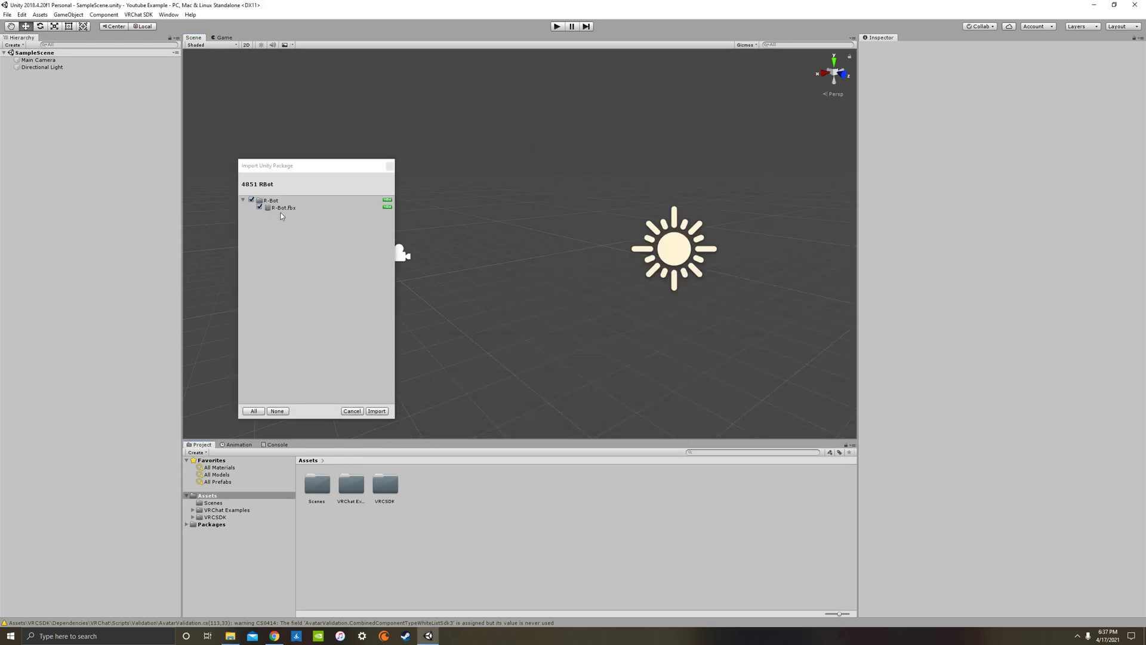
pyautogui.click(261, 412)
pyautogui.click(376, 411)
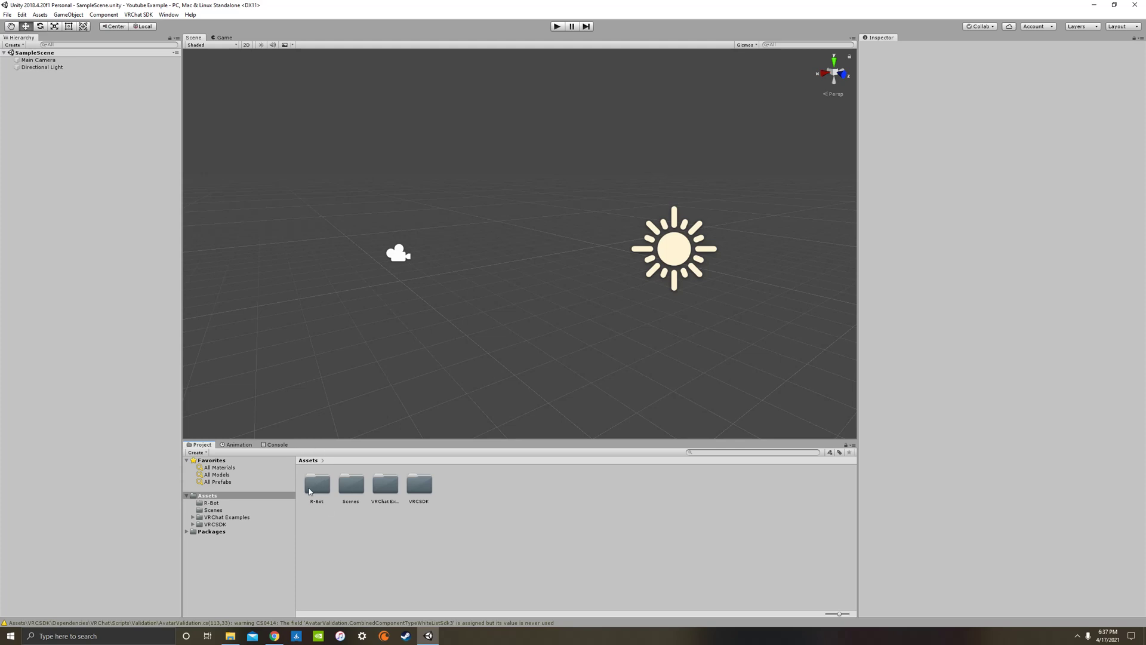
# Select the R-Bot model in its Assets folder and examine its Model, Rig, Animation and Materials import settings.
pyautogui.doubleClick(320, 486)
pyautogui.click(317, 484)
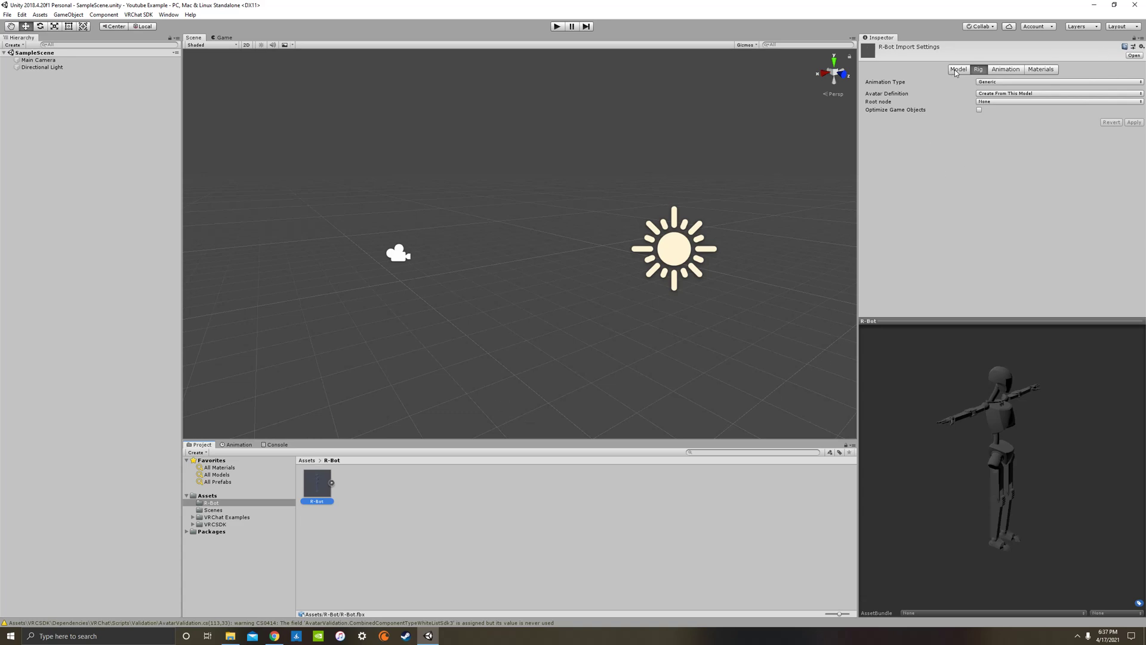
pyautogui.click(1006, 70)
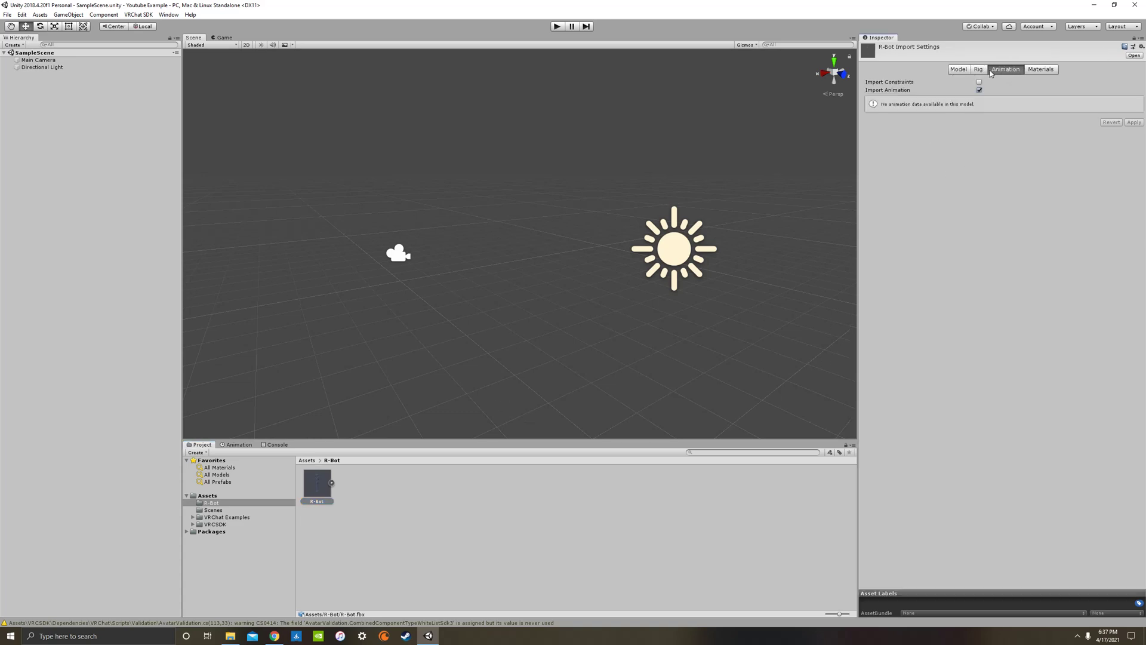
pyautogui.click(979, 69)
pyautogui.click(957, 70)
pyautogui.click(979, 69)
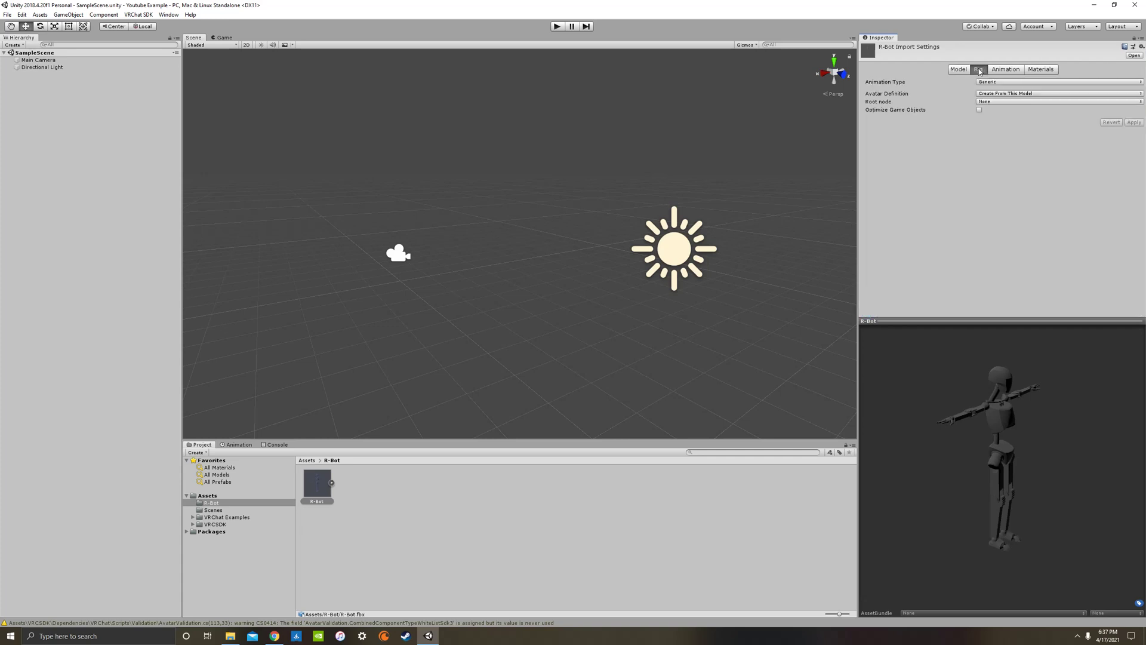
pyautogui.click(1017, 70)
pyautogui.click(1041, 70)
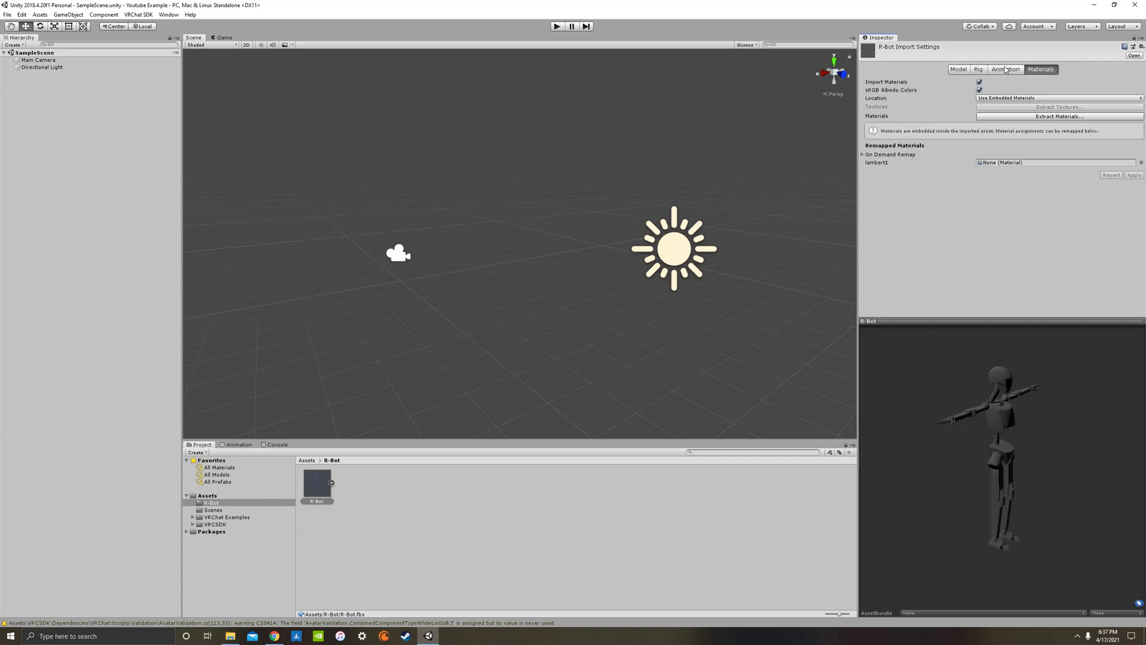
# Set the Animation Type to Humanoid in the R-Bot model's Rig import settings.
pyautogui.click(1009, 69)
pyautogui.click(955, 70)
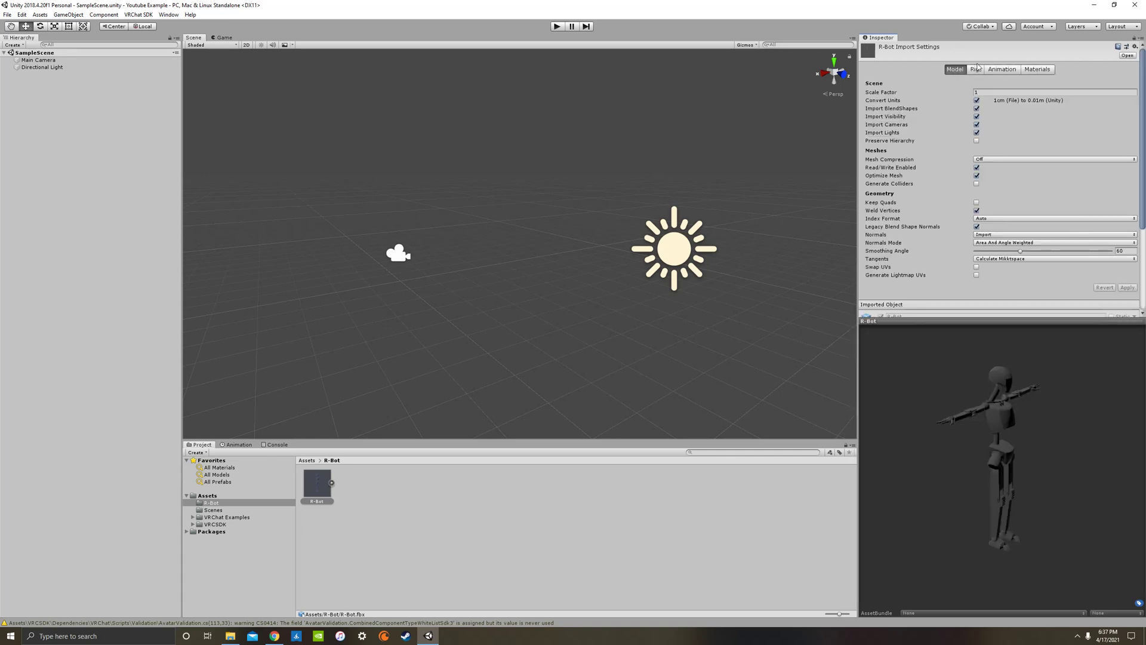
pyautogui.click(979, 68)
pyautogui.click(998, 83)
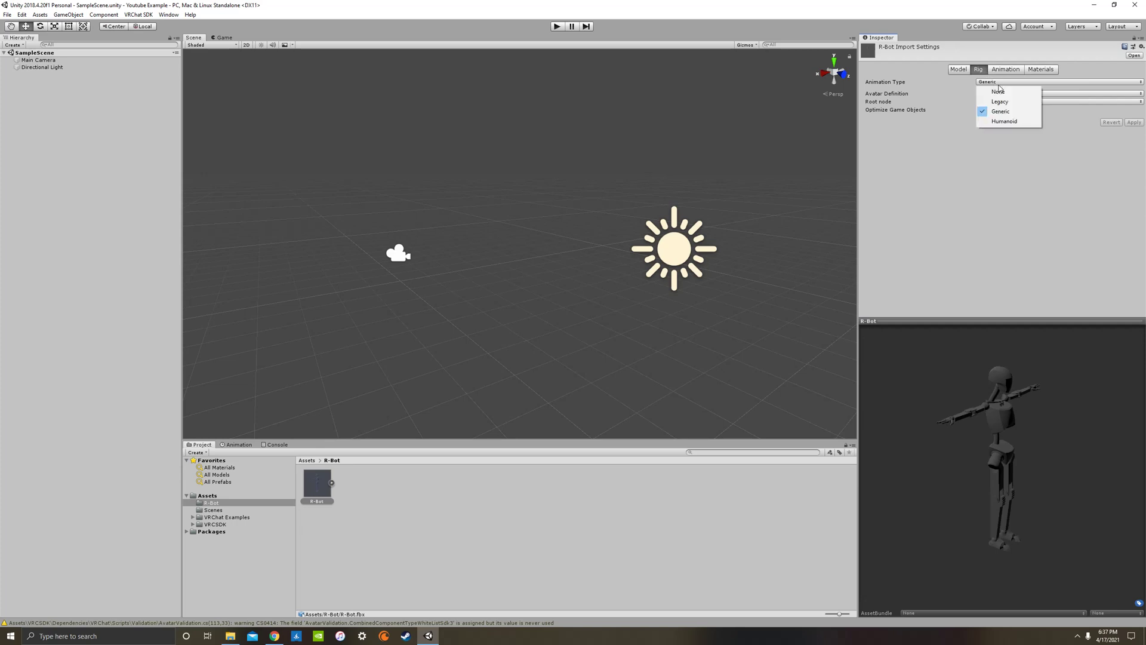
pyautogui.click(980, 70)
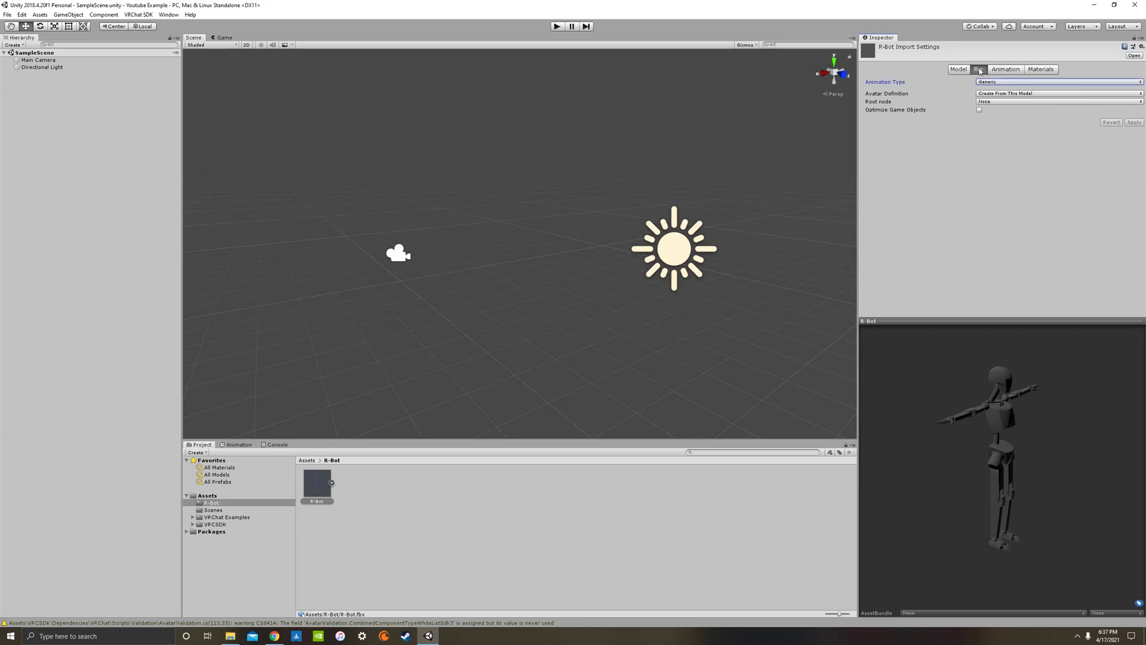
pyautogui.click(984, 83)
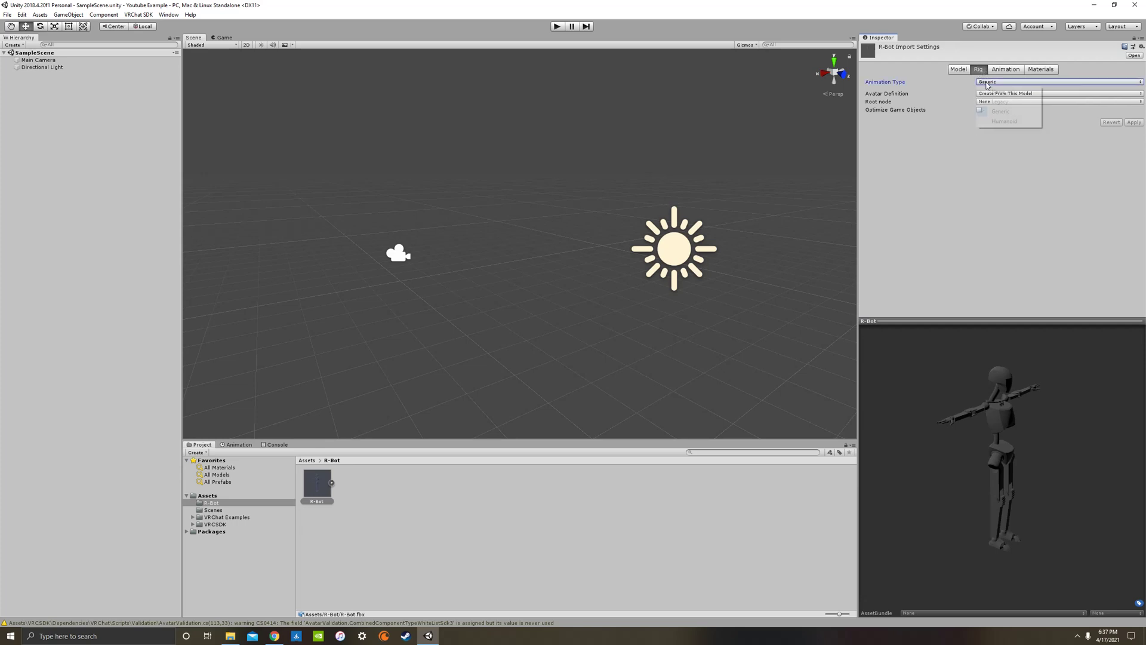
pyautogui.click(1000, 122)
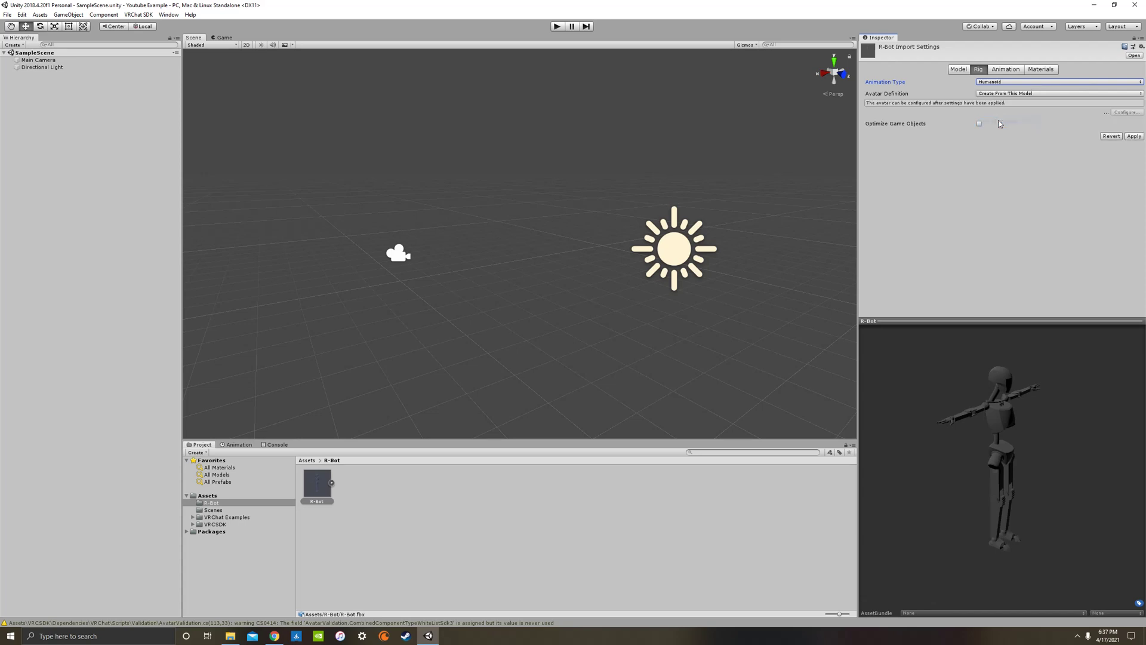
# Review the Animation Type options, keep Humanoid selected for the R-Bot model and apply the rig settings.
pyautogui.click(996, 83)
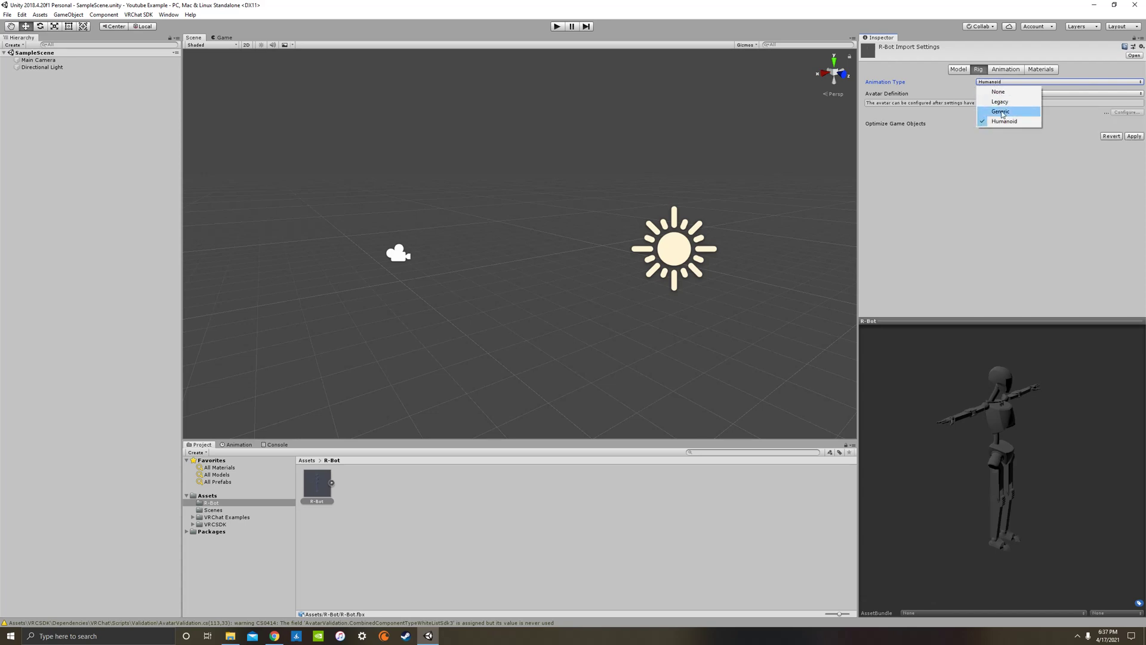
pyautogui.click(1019, 176)
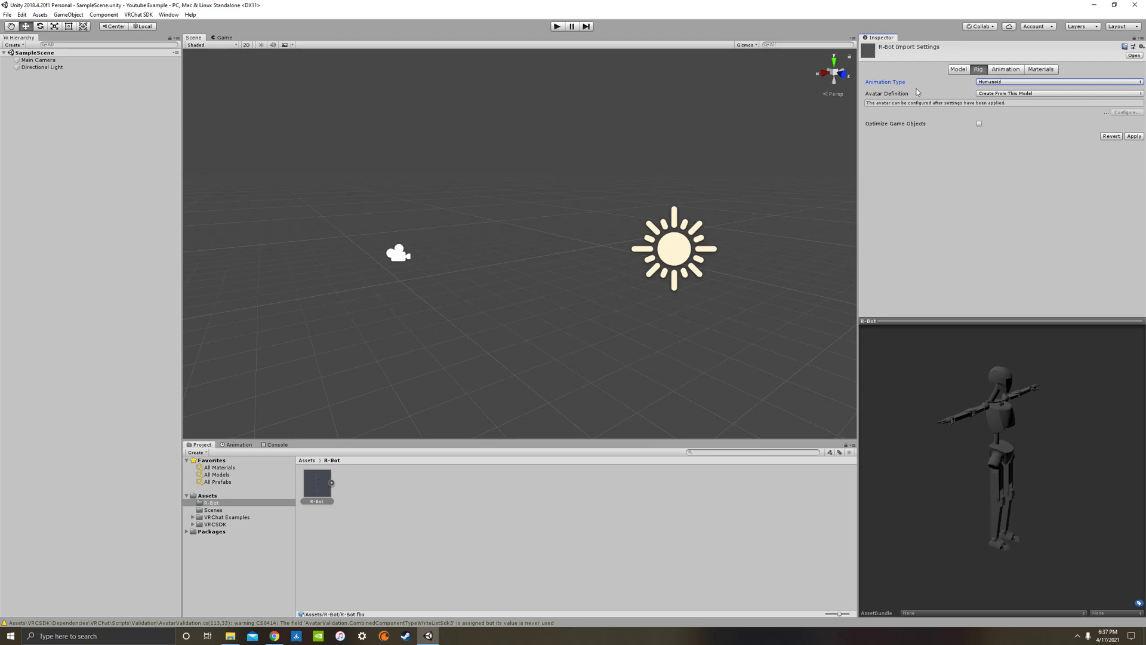
pyautogui.click(995, 86)
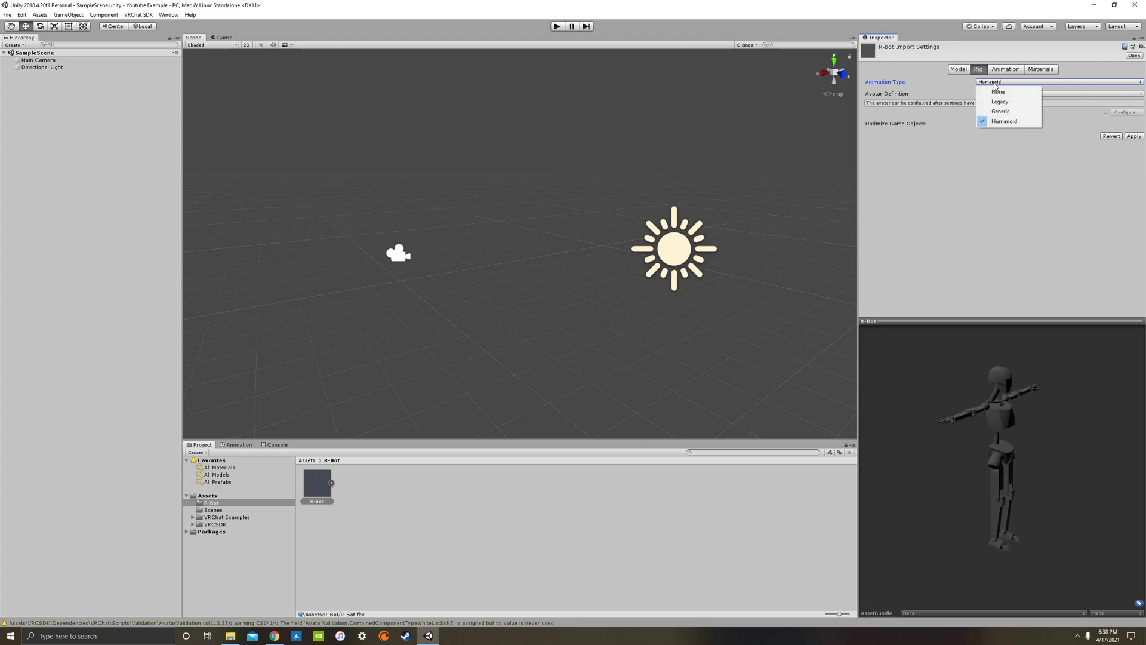
pyautogui.click(1003, 121)
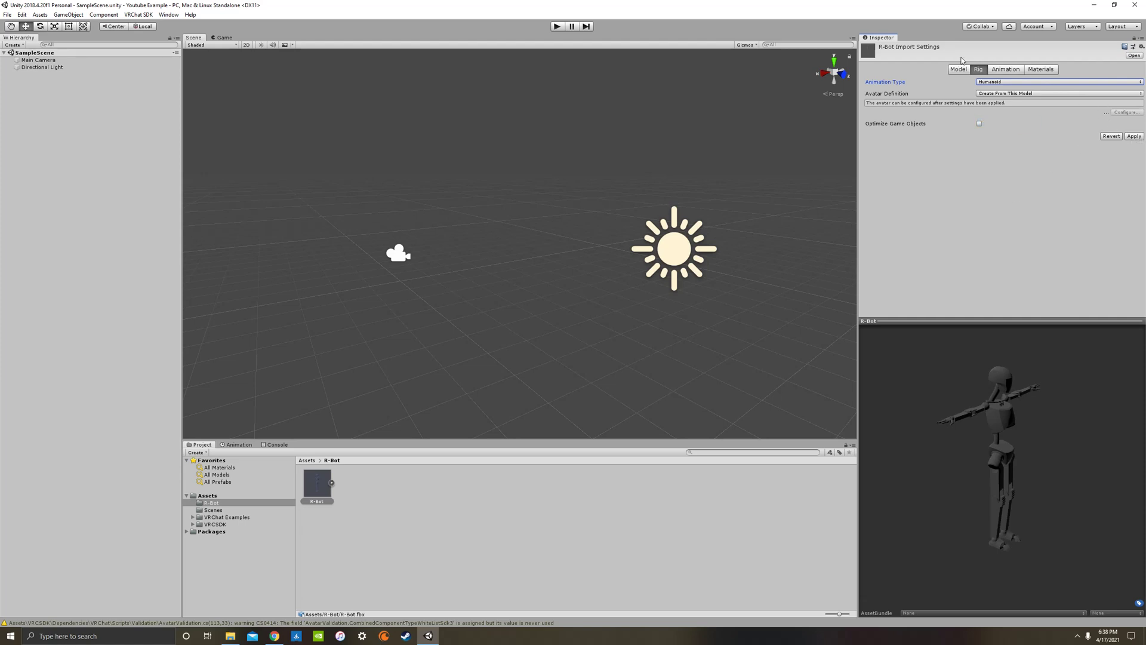
pyautogui.click(328, 493)
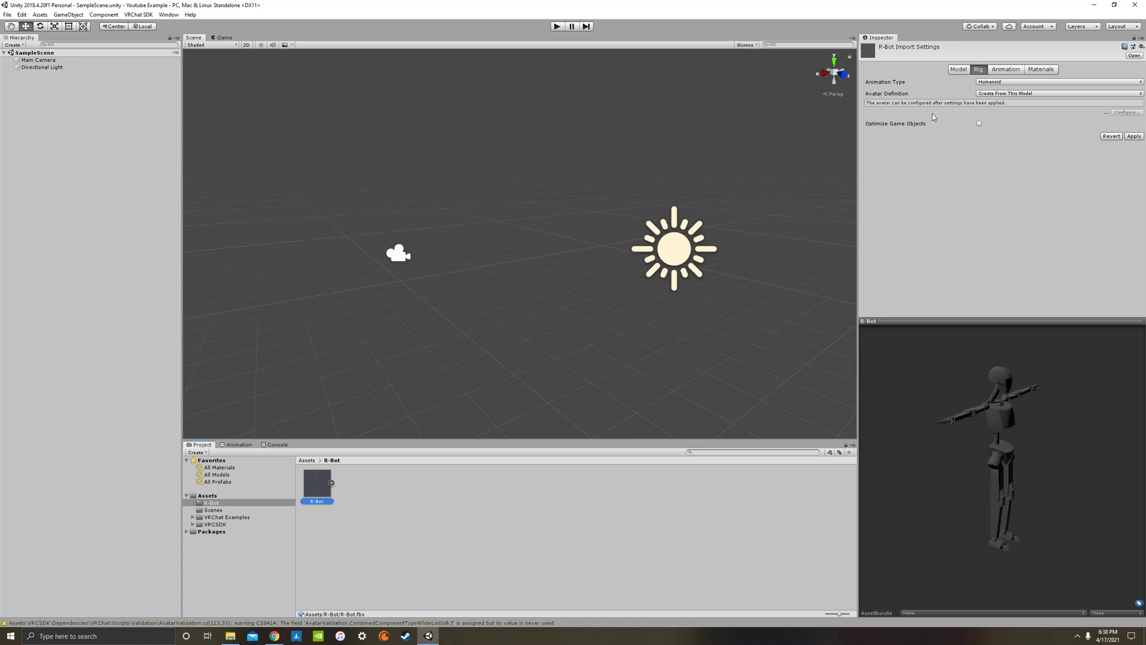
pyautogui.click(991, 82)
pyautogui.click(1003, 122)
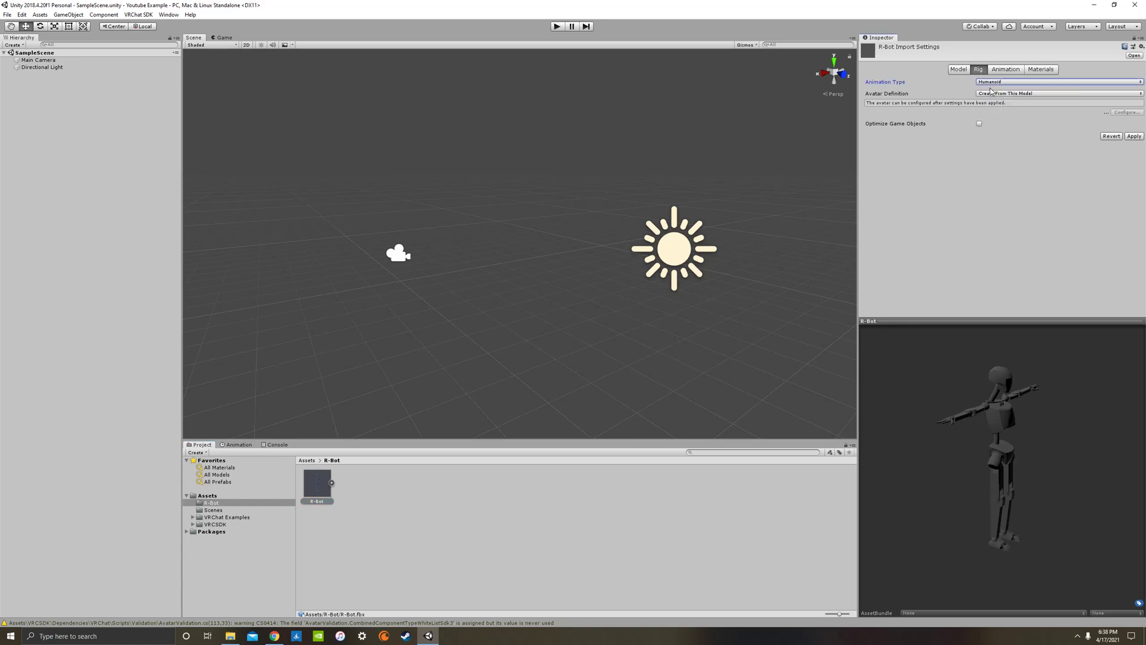
pyautogui.click(1135, 137)
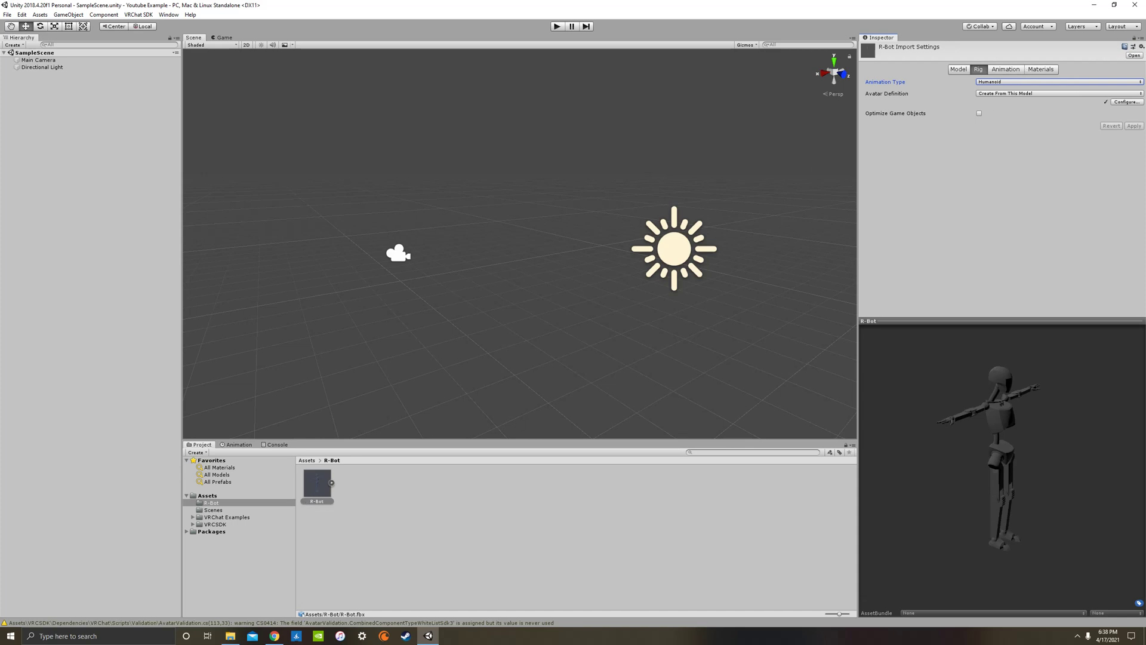
# Place the R-Bot model from its Assets folder into the scene and frame it for viewing.
pyautogui.click(228, 496)
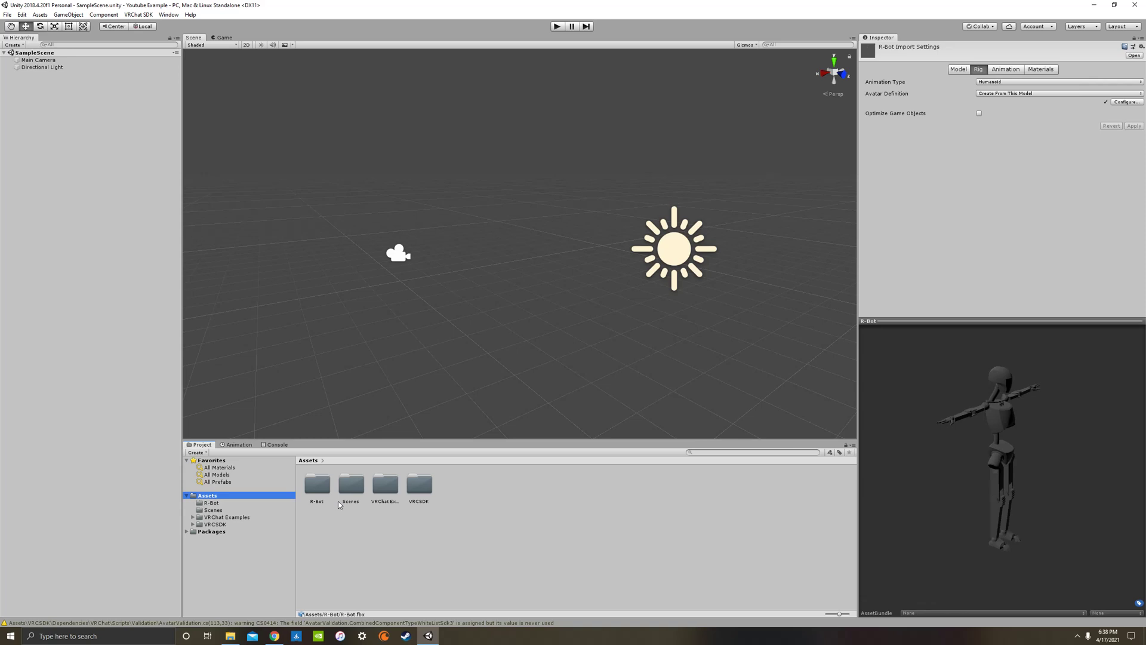
pyautogui.click(242, 502)
pyautogui.click(363, 523)
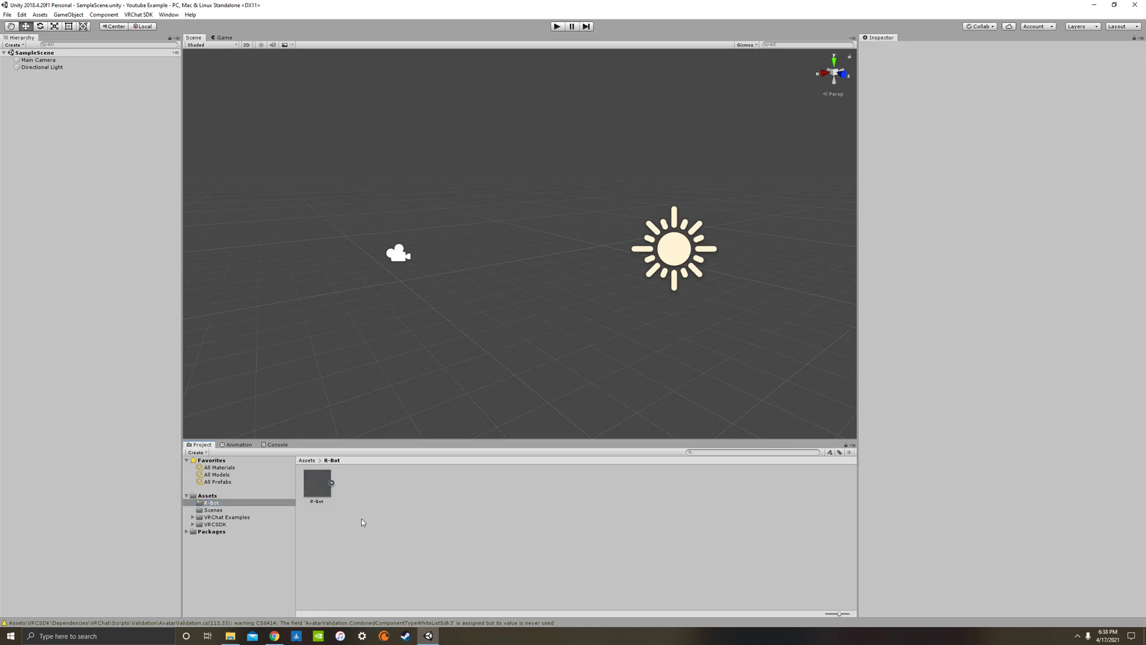
pyautogui.click(317, 485)
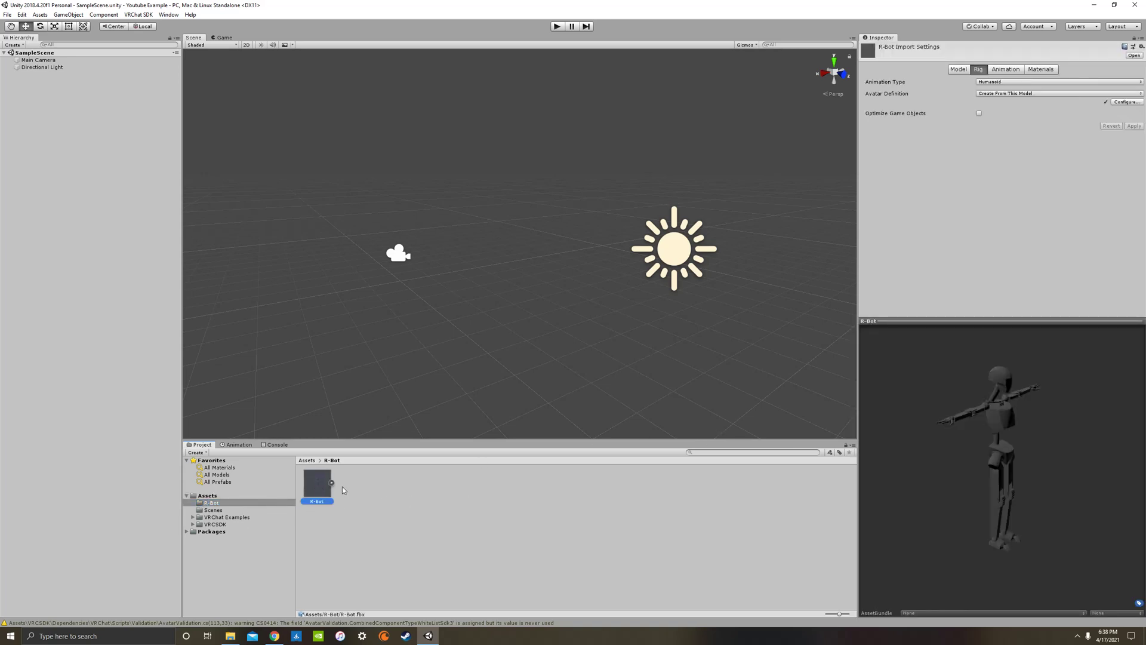
pyautogui.moveTo(319, 489); pyautogui.dragTo(516, 337)
pyautogui.press('f')
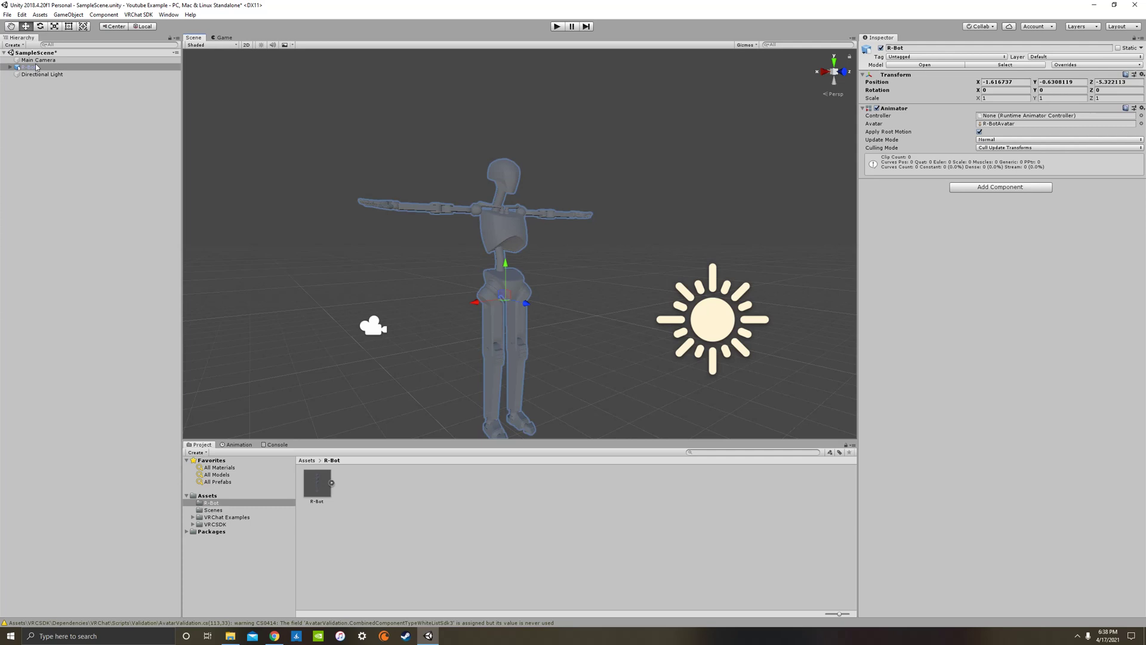
pyautogui.click(64, 131)
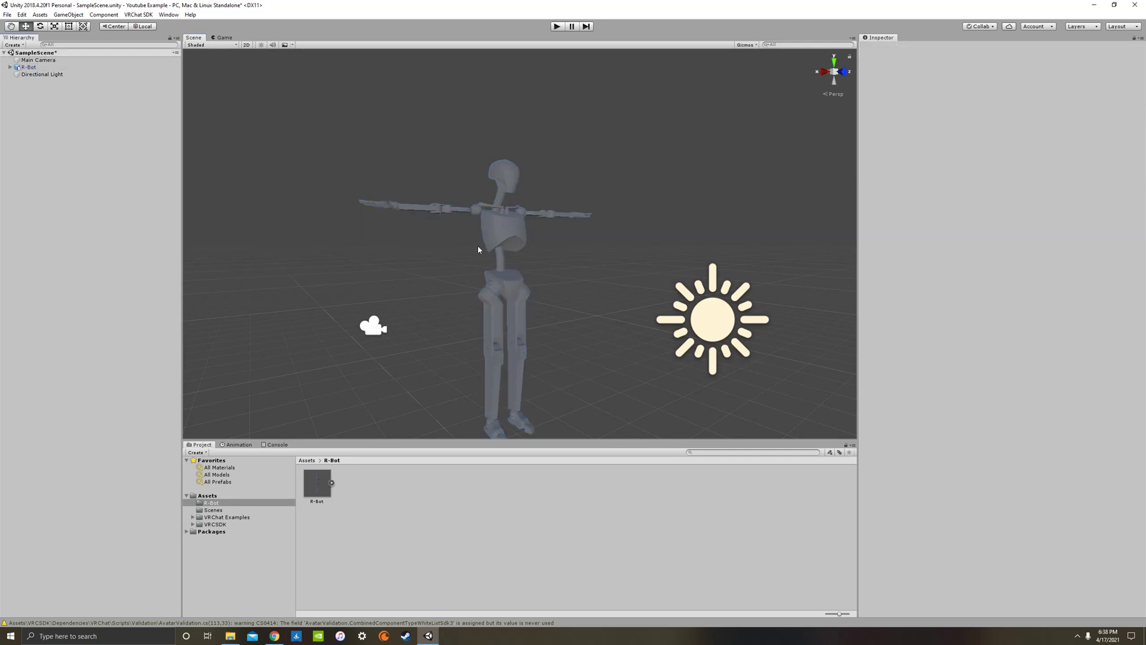
pyautogui.moveTo(478, 249); pyautogui.dragTo(495, 180, button='right')
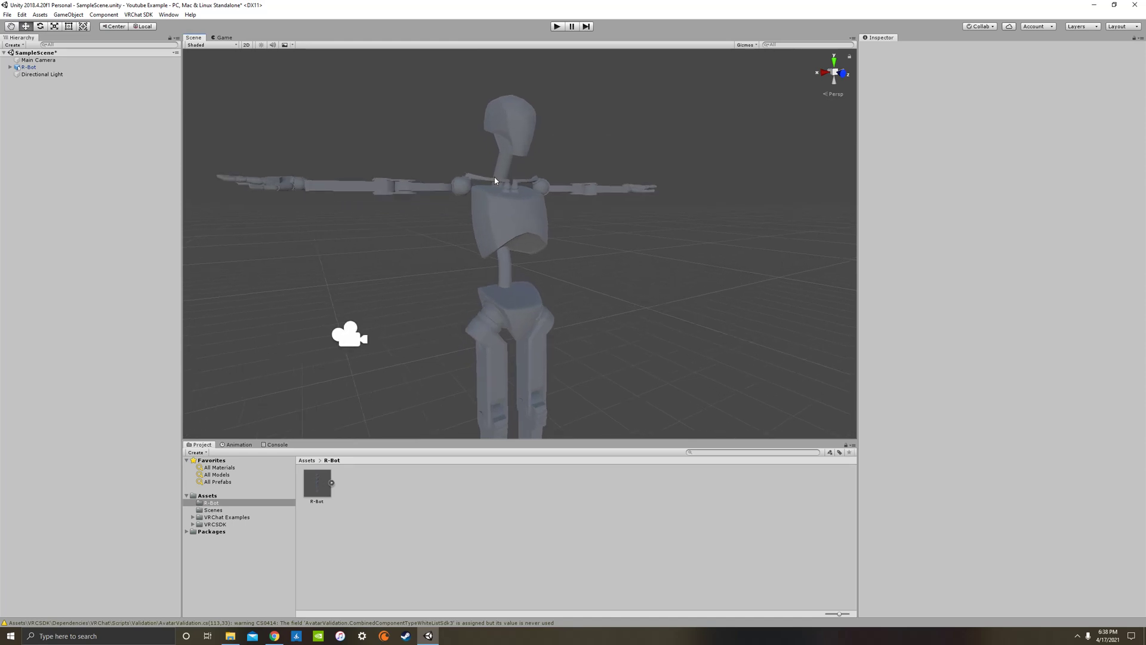
pyautogui.scroll(-5, 495, 181)
# Select the R-Bot object in the scene and set its position to X 0, Y 0, Z 0.
pyautogui.click(489, 189)
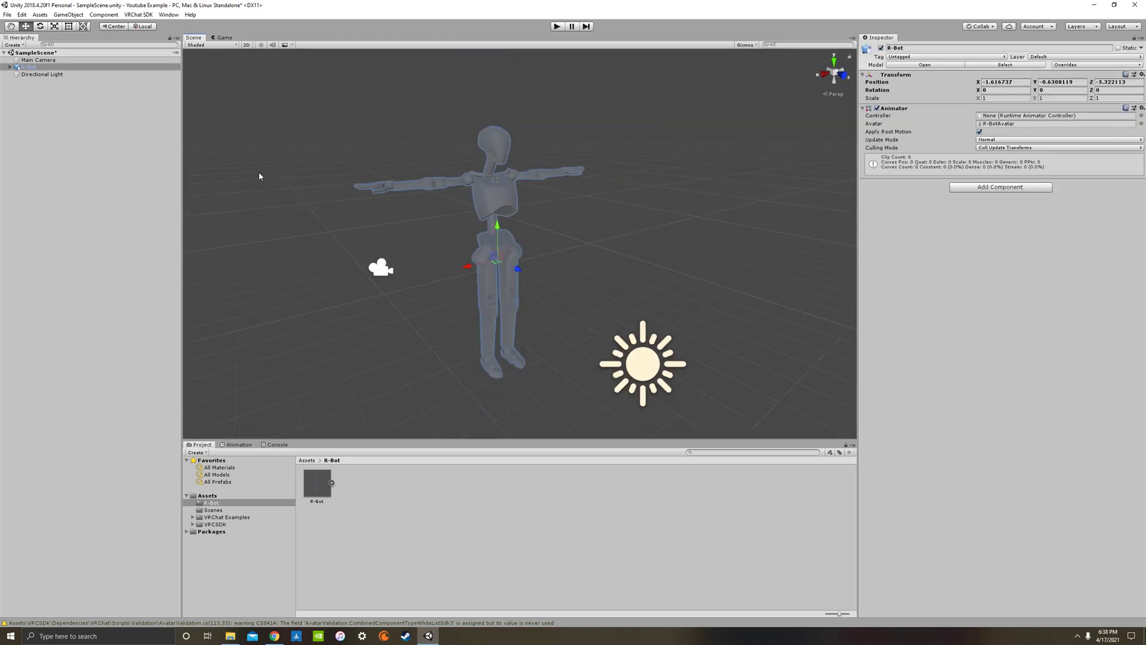
pyautogui.click(1022, 82)
pyautogui.write('0')
pyautogui.press('Tab')
pyautogui.write('0')
pyautogui.press('Tab')
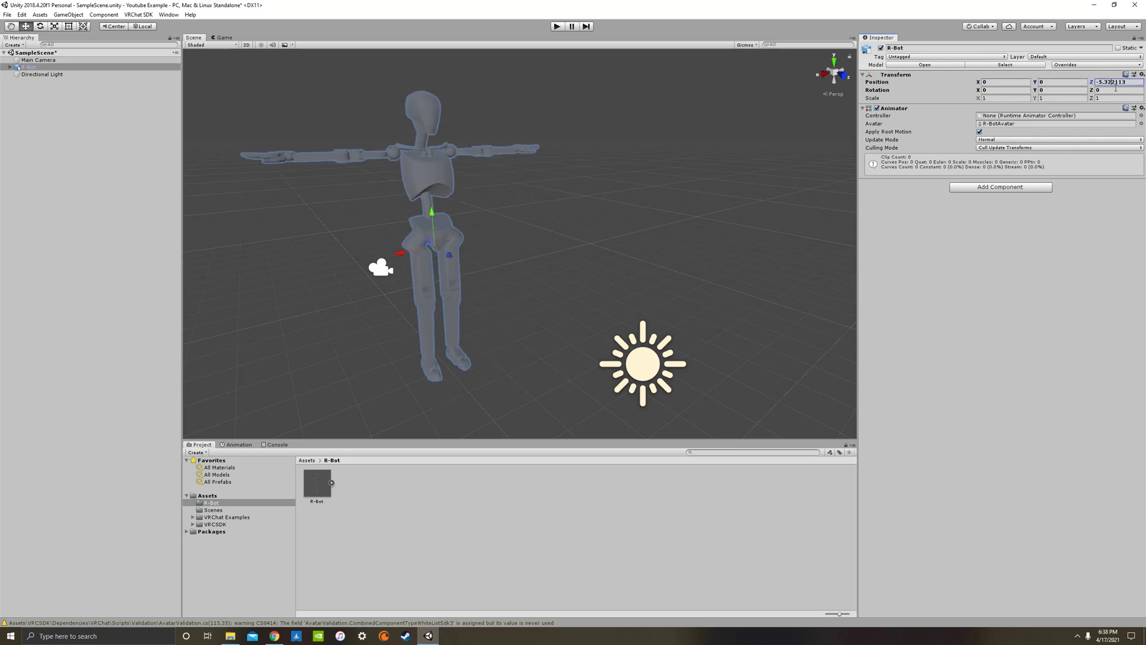
pyautogui.write('0')
# Scale the whole R-Bot object down uniformly with the Scale tool to about 0.286.
pyautogui.scroll(-3, 729, 174)
pyautogui.moveTo(729, 174); pyautogui.dragTo(794, 197, button='right')
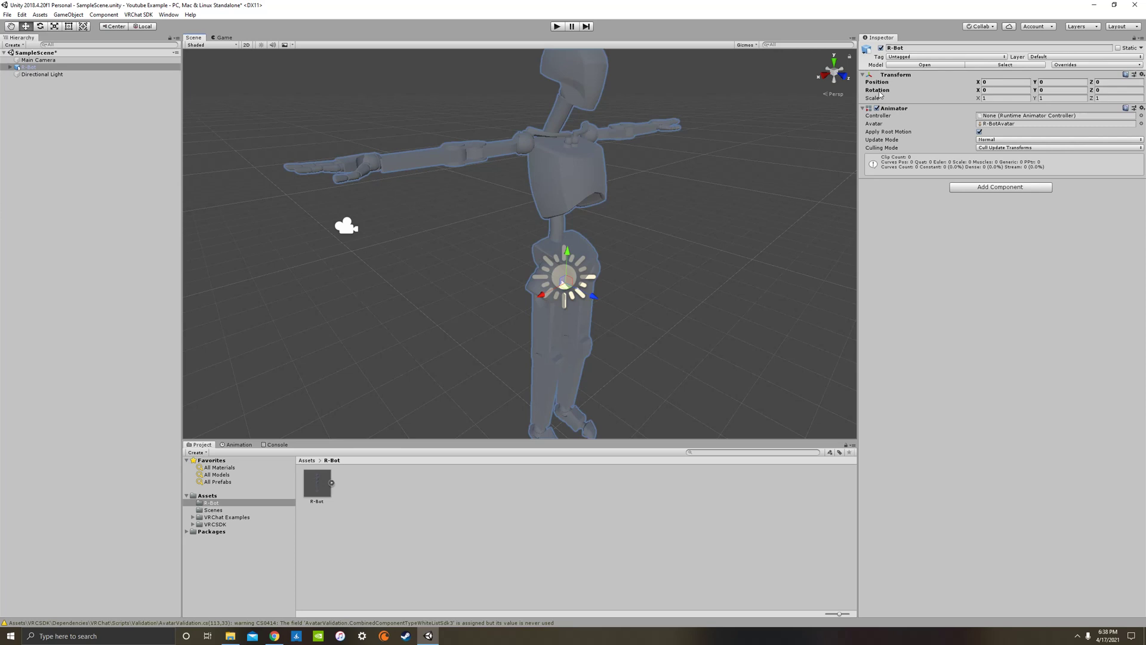
pyautogui.scroll(3, 722, 187)
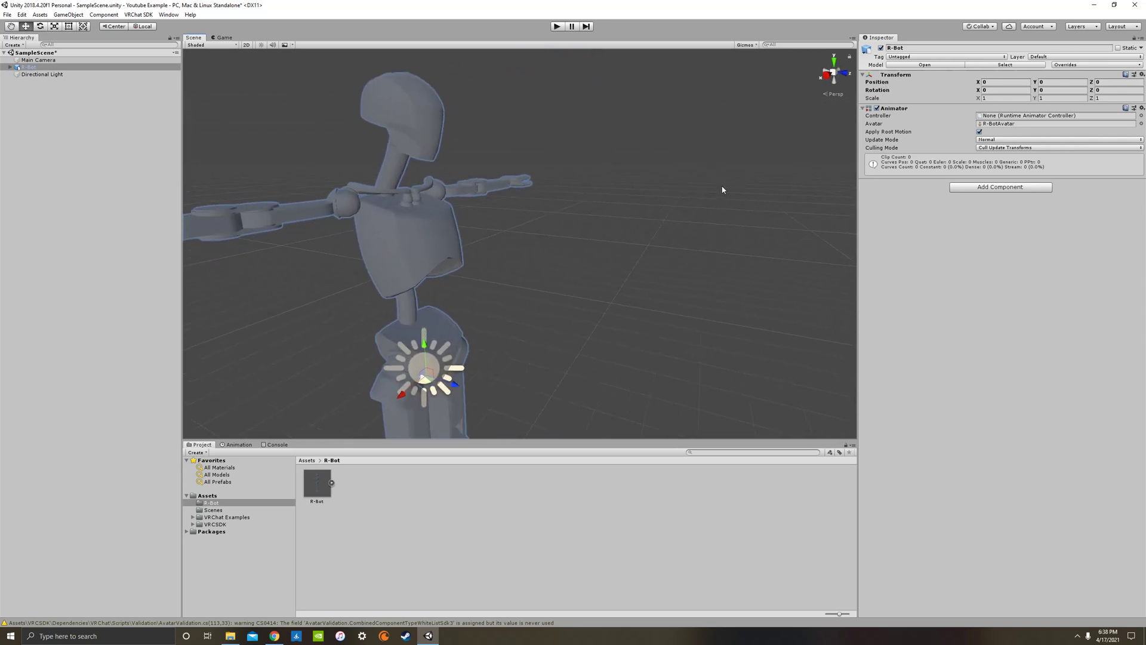
pyautogui.moveTo(722, 187); pyautogui.dragTo(636, 241, button='right')
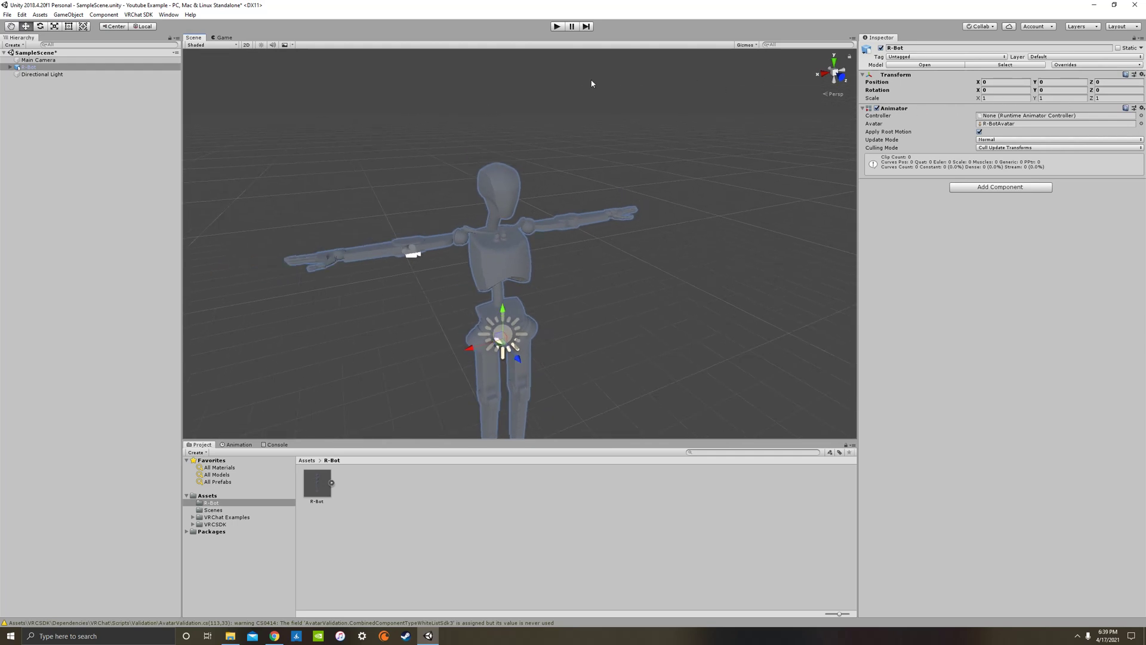
pyautogui.click(54, 26)
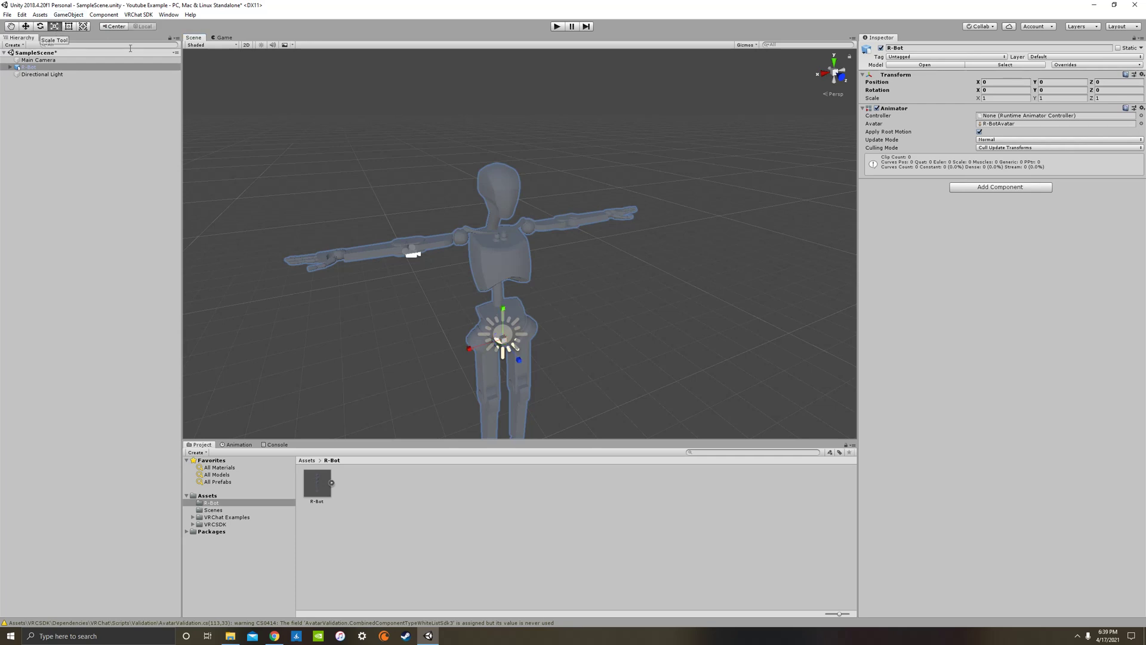
pyautogui.click(495, 257)
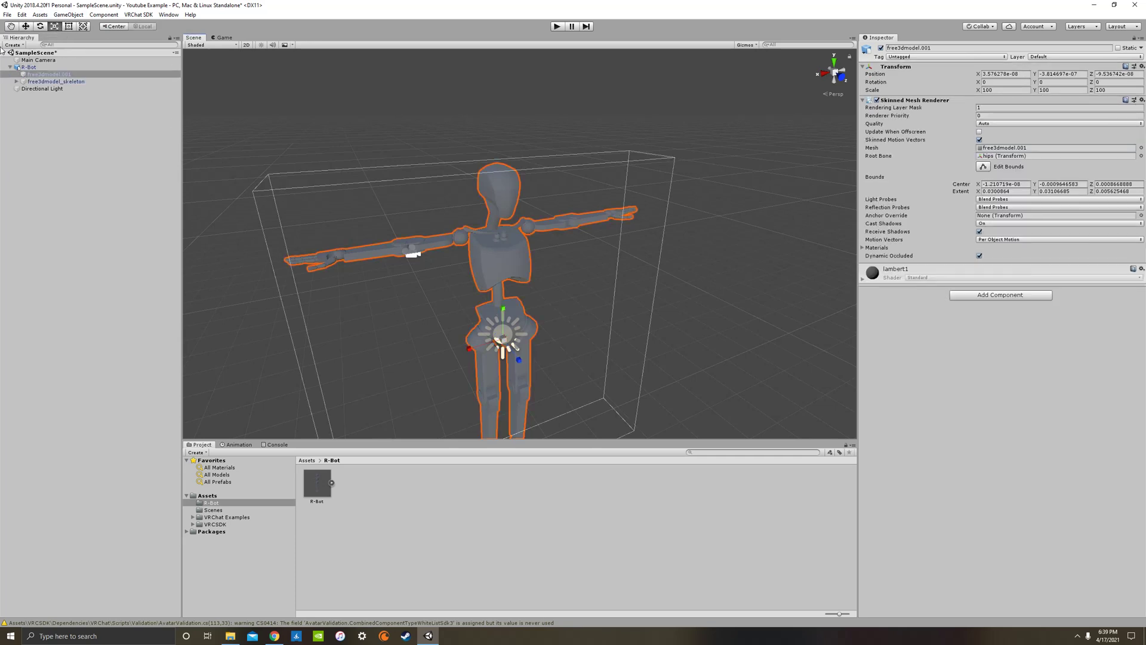
pyautogui.click(28, 67)
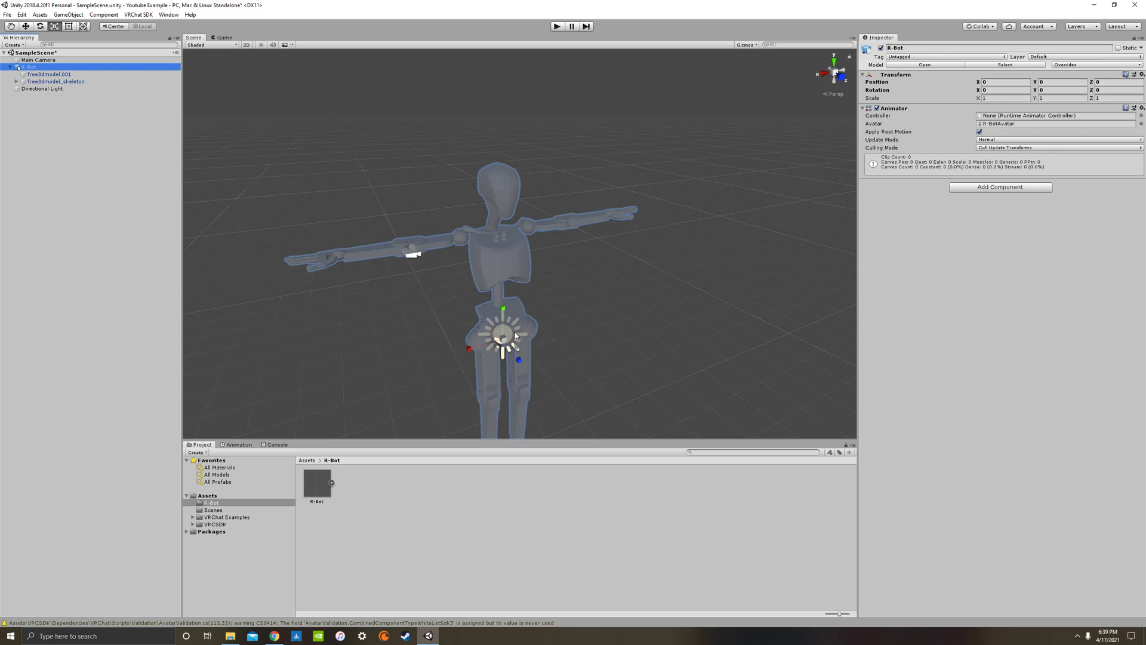
pyautogui.moveTo(506, 342); pyautogui.dragTo(538, 322)
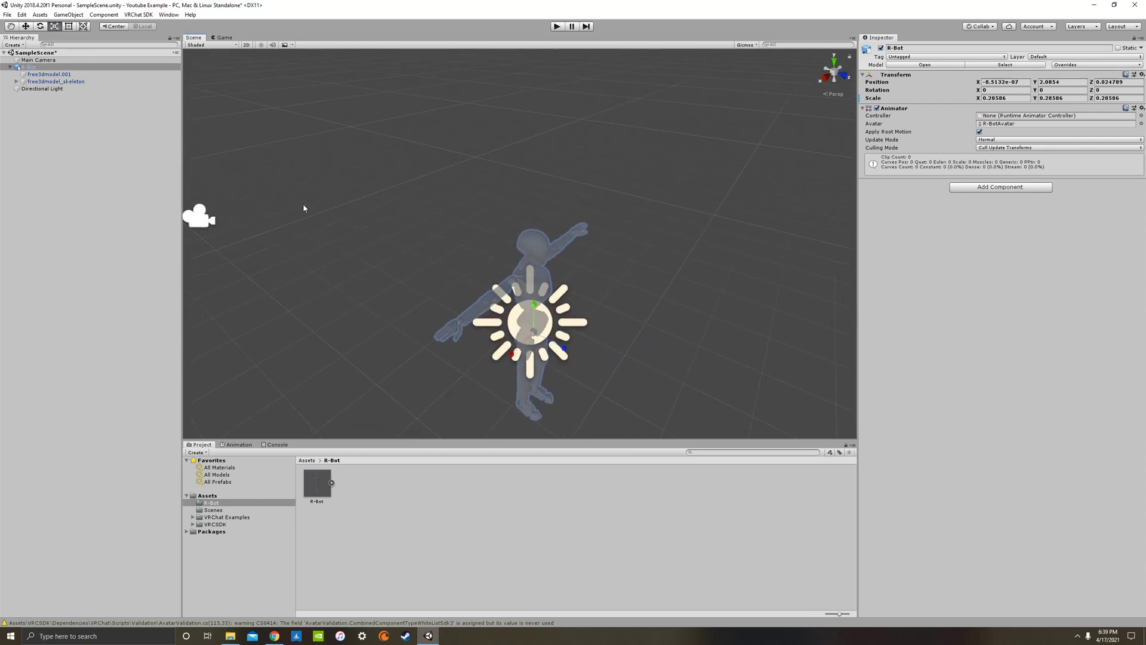
pyautogui.keyDown('alt'); pyautogui.moveTo(365, 301); pyautogui.dragTo(524, 202); pyautogui.keyUp('alt')
pyautogui.scroll(-2, 524, 202)
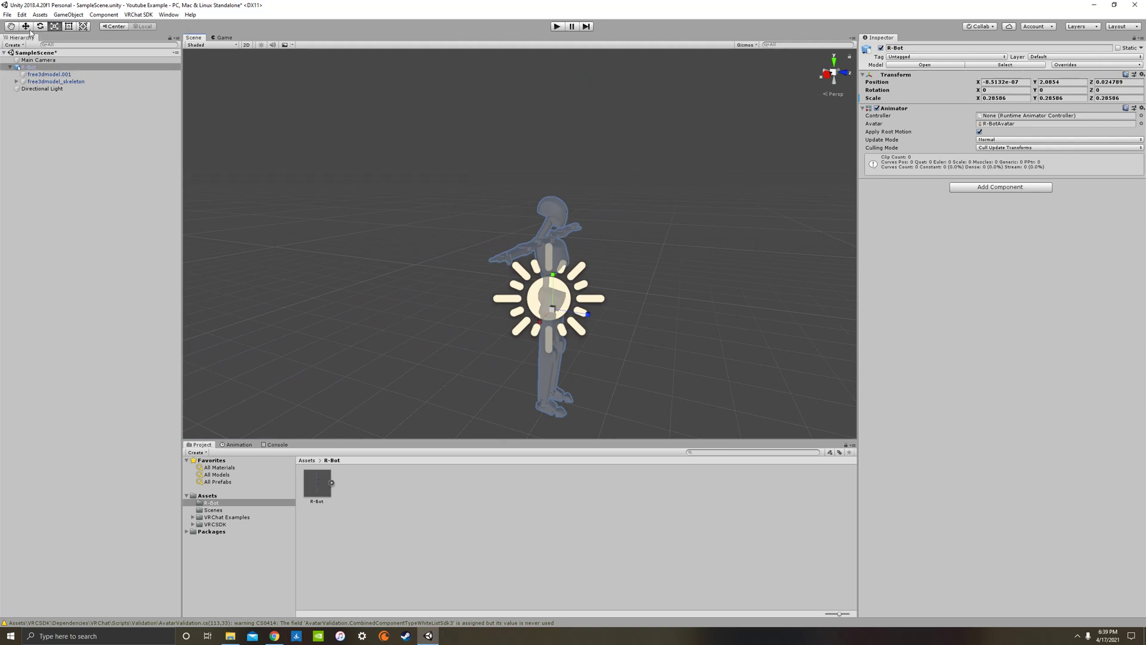
# Reset the scaled R-Bot object's position to 0 on the X, Y and Z axes.
pyautogui.click(59, 68)
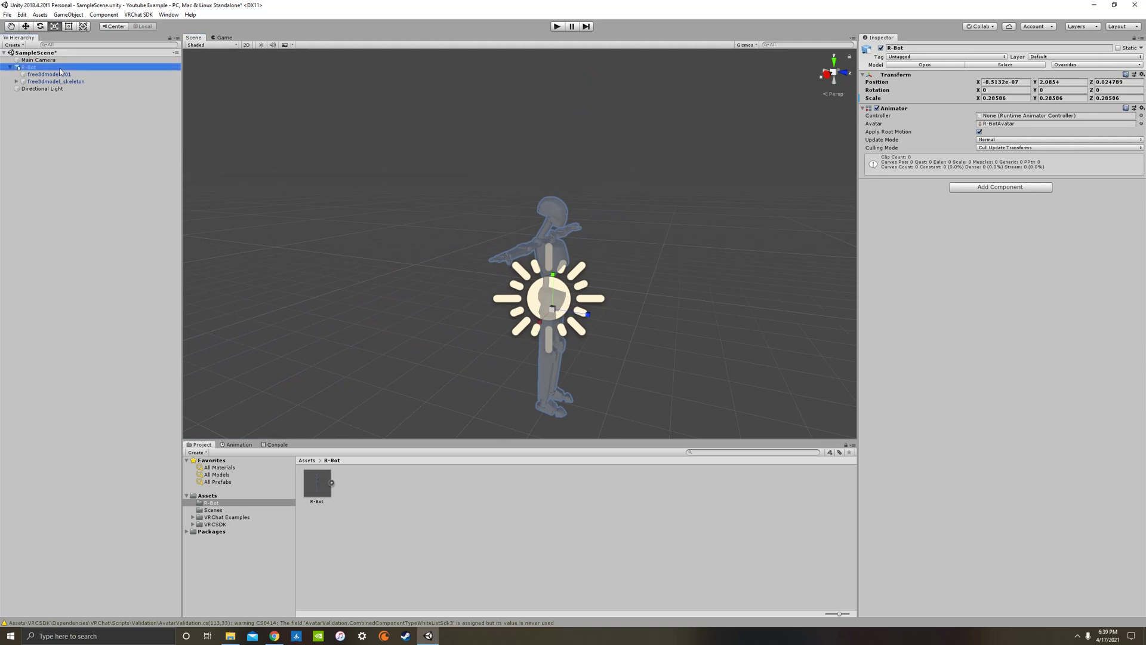
pyautogui.click(1014, 83)
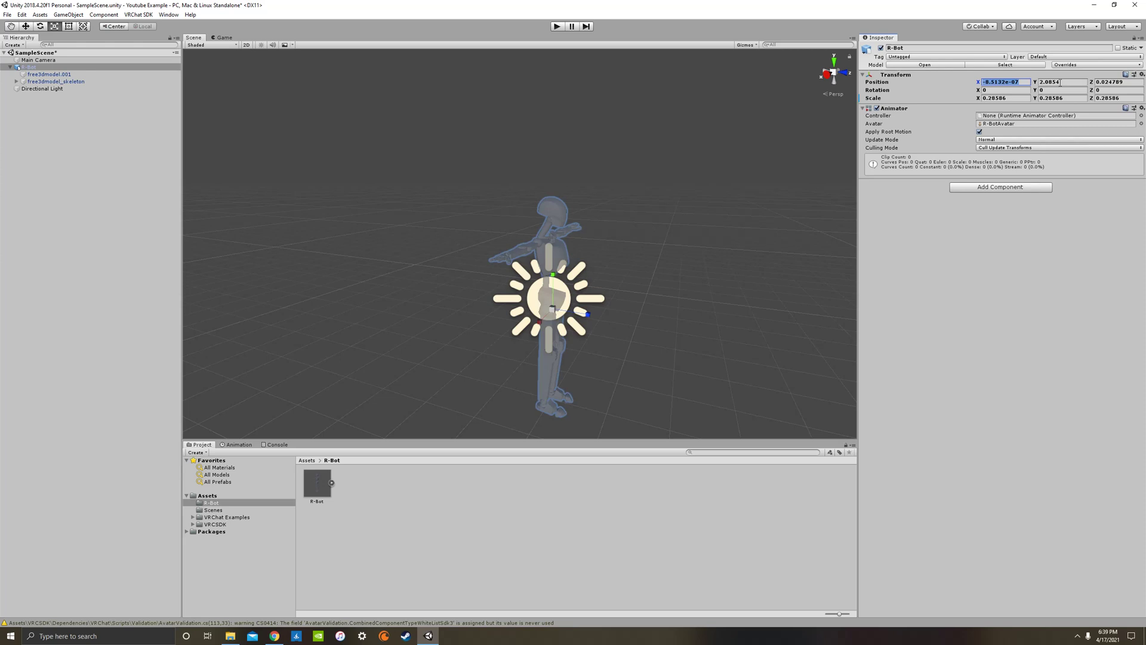
pyautogui.write('0')
pyautogui.press('Tab')
pyautogui.write('0')
pyautogui.press('Tab')
pyautogui.write('0')
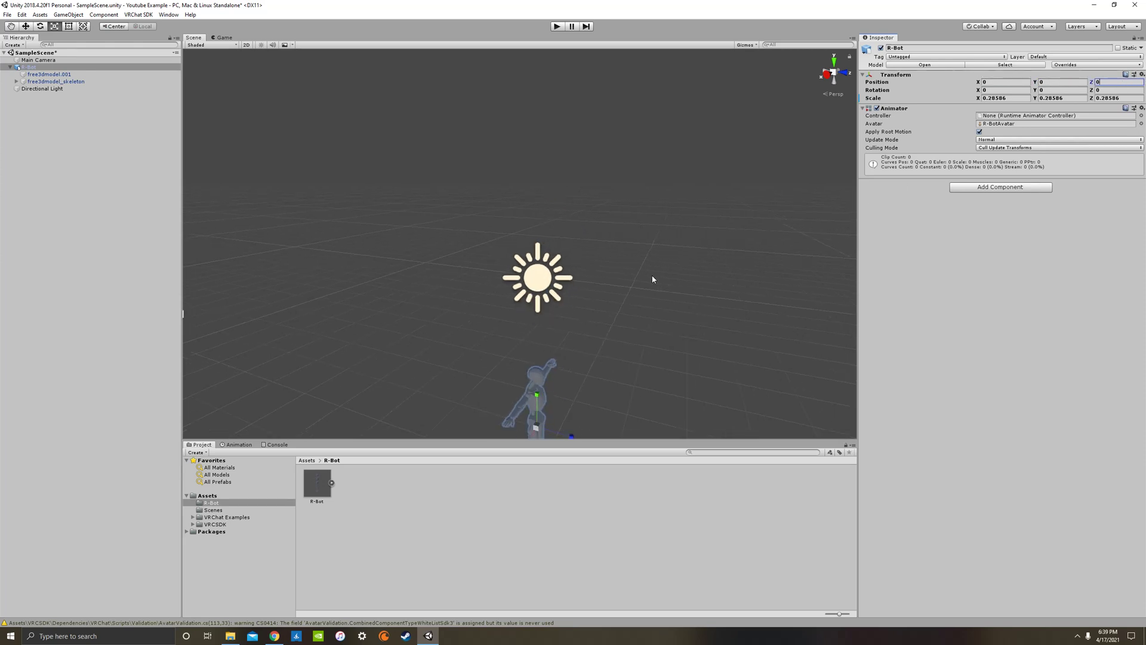
# Frame the R-Bot object and scale it down further to a uniform scale of about 0.188.
pyautogui.write('f')
pyautogui.keyDown('alt'); pyautogui.moveTo(671, 338); pyautogui.dragTo(653, 312); pyautogui.keyUp('alt')
pyautogui.scroll(5, 597, 299)
pyautogui.keyDown('alt'); pyautogui.moveTo(540, 284); pyautogui.dragTo(486, 332); pyautogui.keyUp('alt')
pyautogui.scroll(3, 592, 268)
# Return the resized R-Bot to the scene origin with position X 0, Y 0, Z 0 and inspect its size.
pyautogui.click(1006, 84)
pyautogui.write('0')
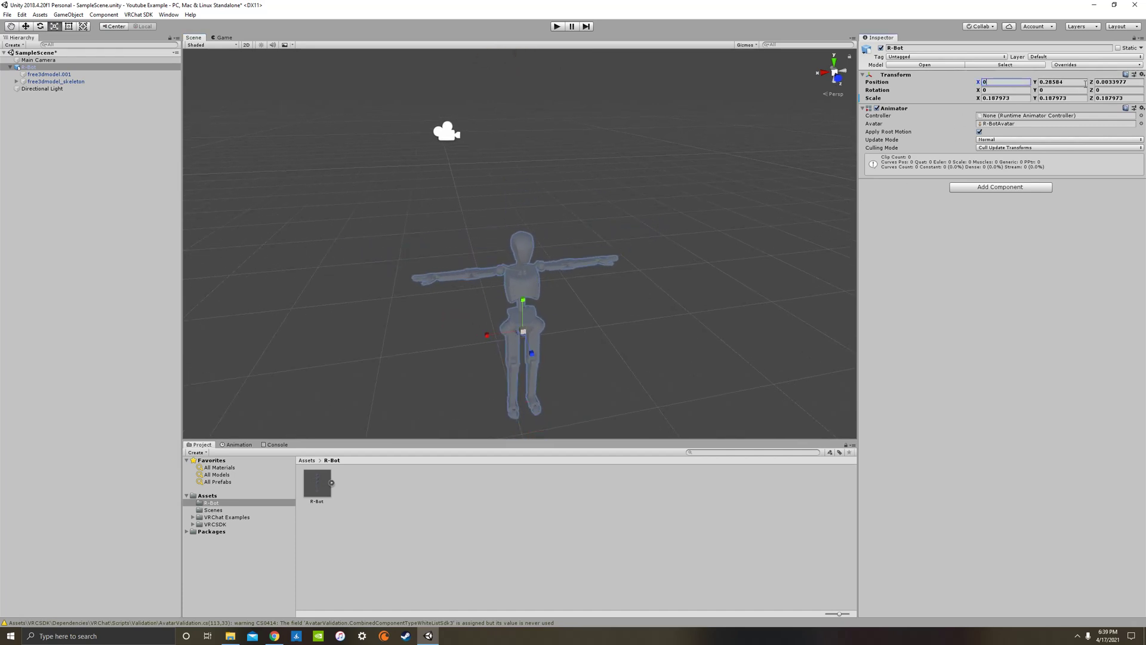
pyautogui.press('Tab')
pyautogui.write('0')
pyautogui.press('Tab')
pyautogui.write('0')
pyautogui.keyDown('alt'); pyautogui.moveTo(667, 184); pyautogui.dragTo(643, 246); pyautogui.keyUp('alt')
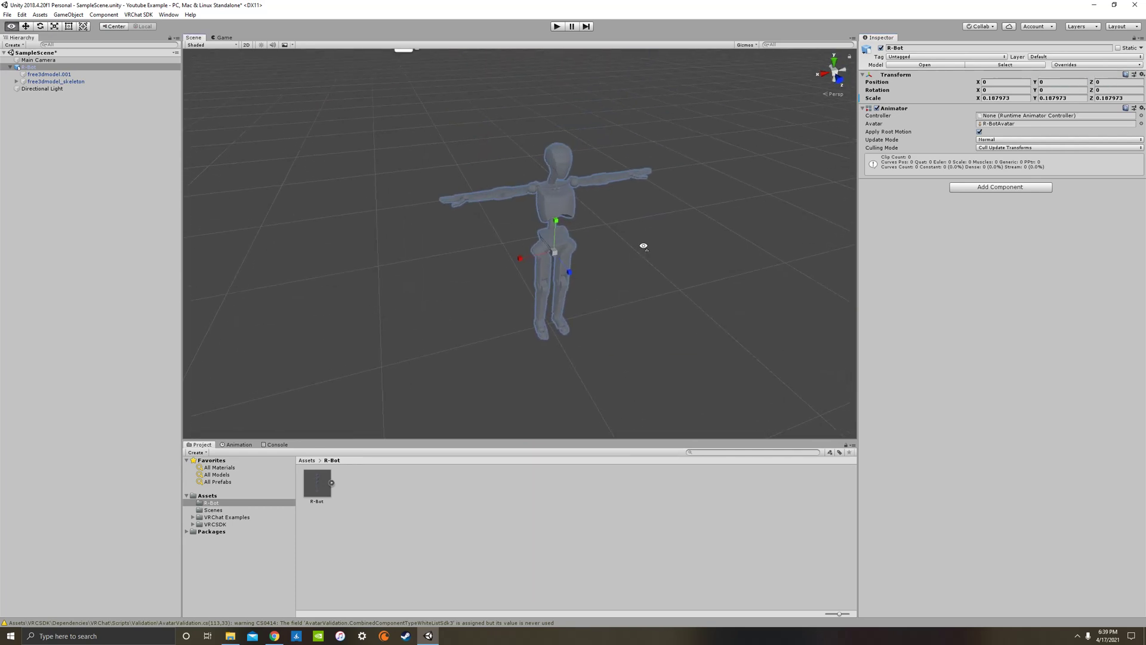
pyautogui.scroll(6, 648, 233)
pyautogui.scroll(-5, 663, 215)
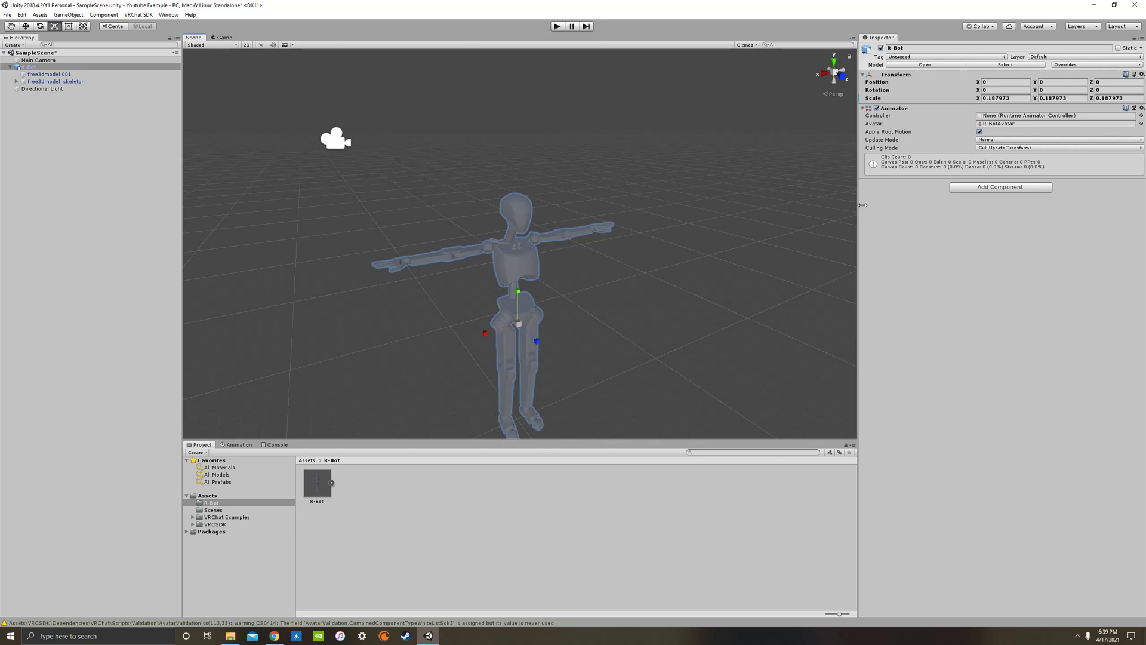
# Find the VRC_Avatar Descriptor component by searching for "vrc" and add it to the R-Bot object.
pyautogui.click(986, 188)
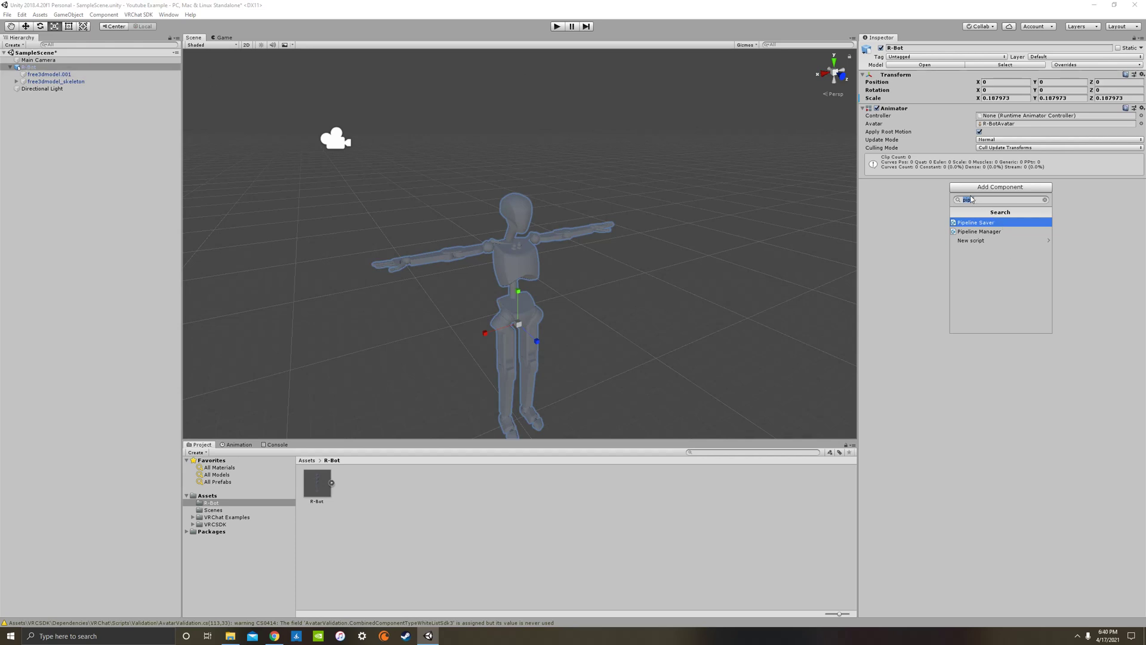
pyautogui.press('BackSpace')
pyautogui.write('vrc')
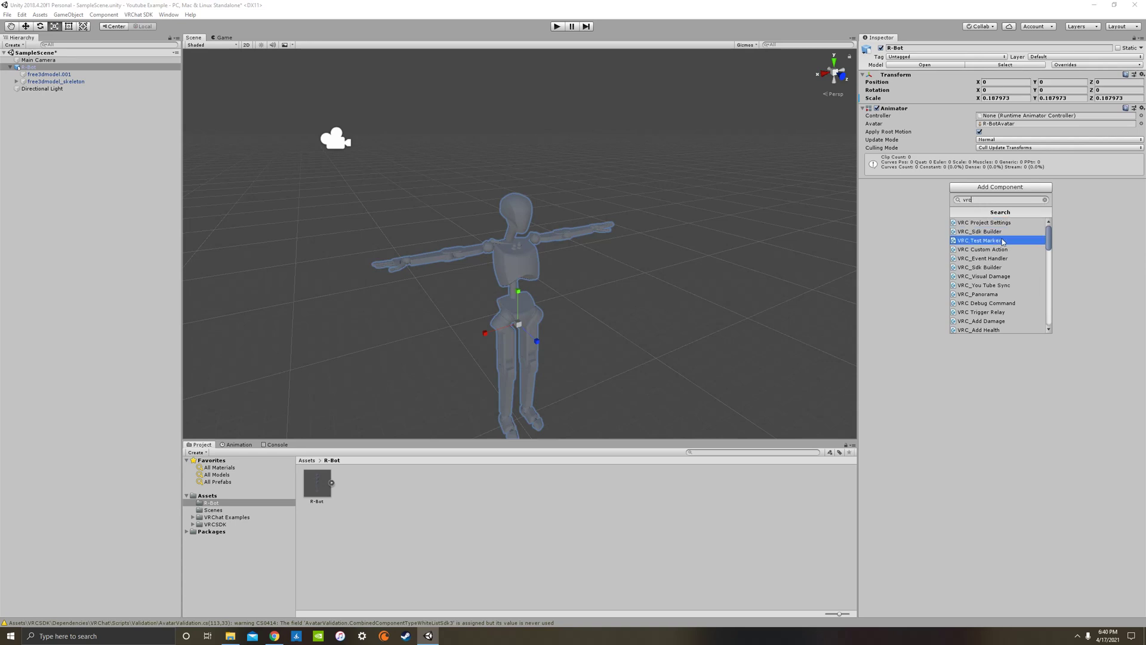
pyautogui.scroll(-2, 983, 260)
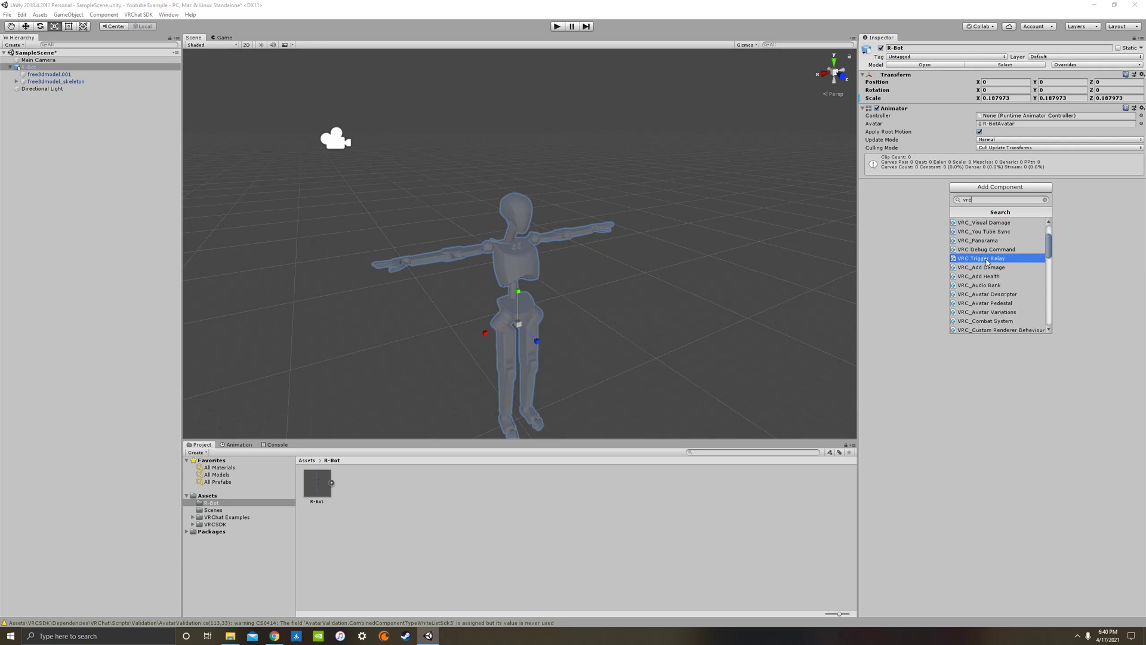
pyautogui.scroll(-1, 991, 277)
pyautogui.click(996, 268)
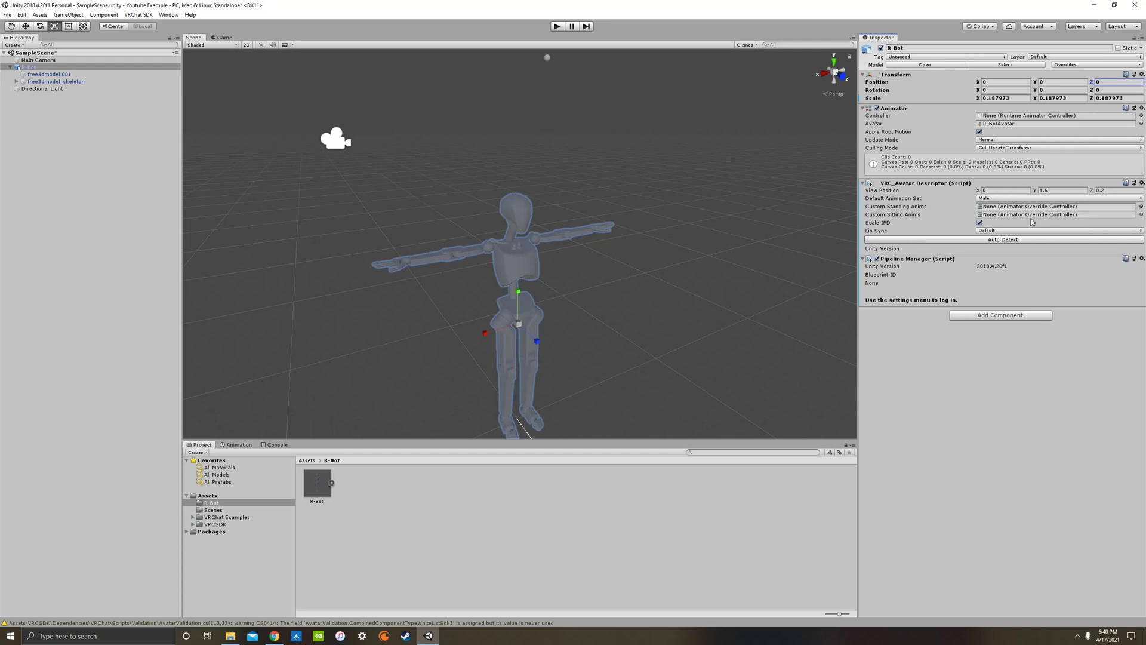
# Set the avatar descriptor's View Position to Y 1.1 and Z 0.09 so the sphere sits near the robot's face.
pyautogui.moveTo(634, 235); pyautogui.dragTo(547, 261, button='right')
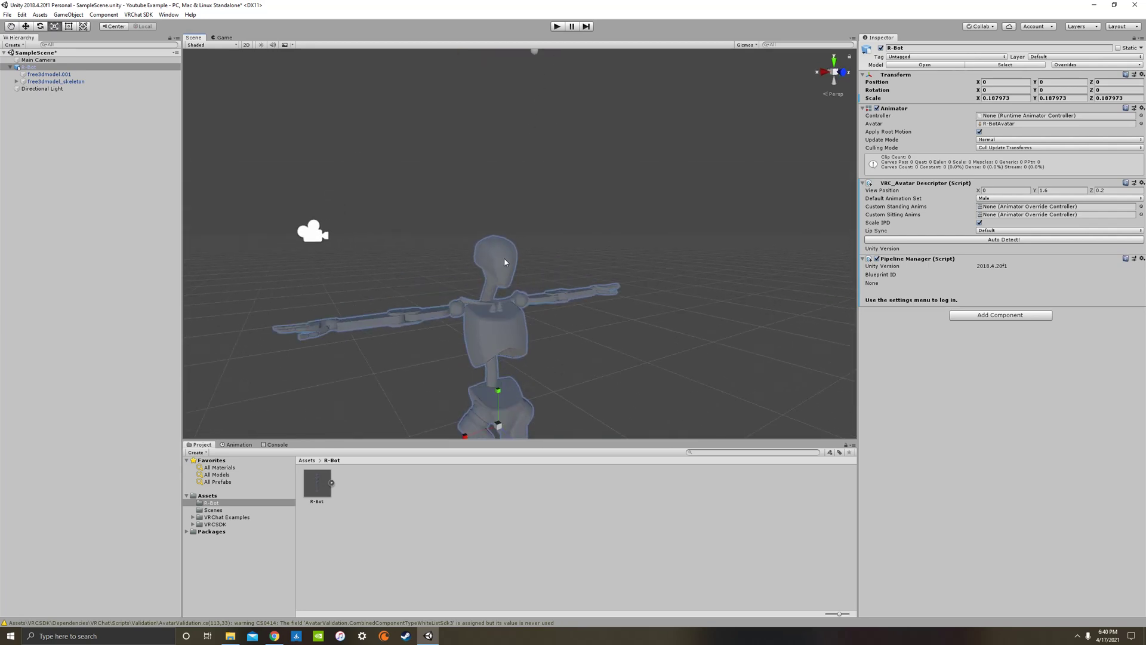
pyautogui.moveTo(570, 274); pyautogui.dragTo(717, 205, button='right')
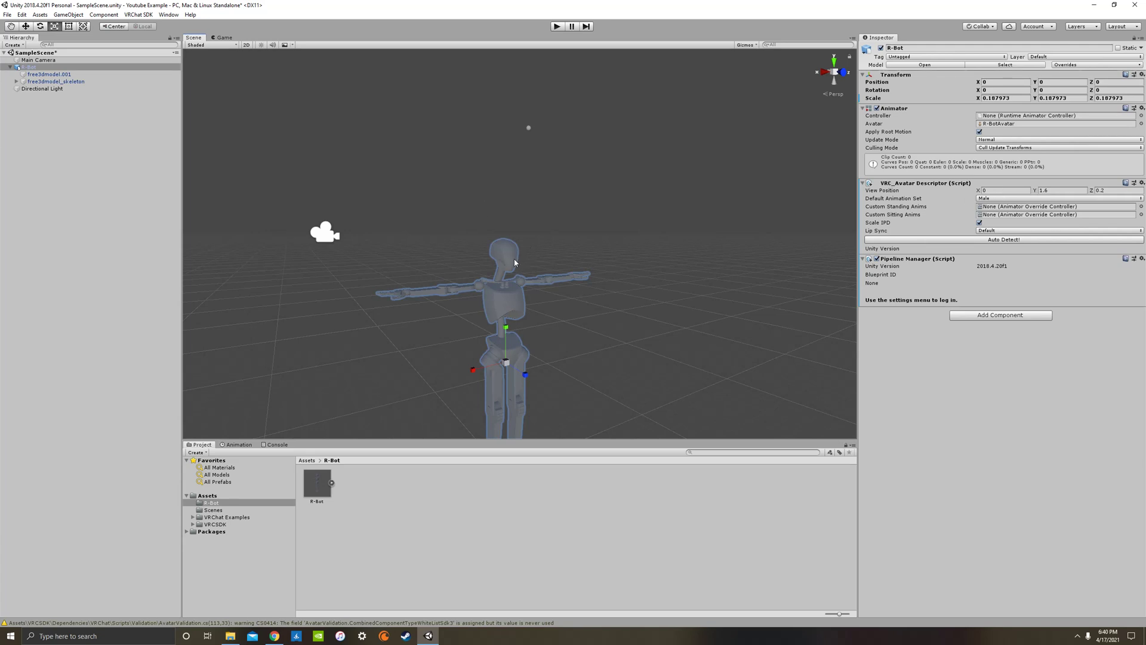
pyautogui.click(1061, 190)
pyautogui.write('1')
pyautogui.press('Return')
pyautogui.scroll(5, 589, 251)
pyautogui.scroll(-4, 563, 263)
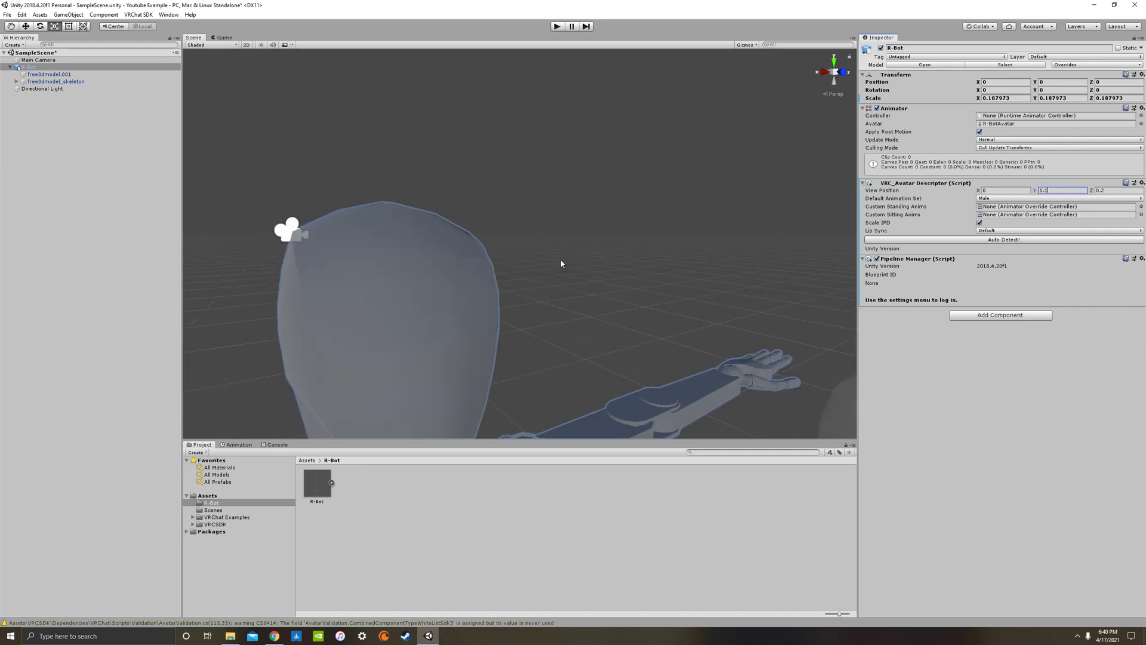
pyautogui.keyDown('alt'); pyautogui.moveTo(536, 282); pyautogui.dragTo(652, 274); pyautogui.keyUp('alt')
pyautogui.click(1079, 192)
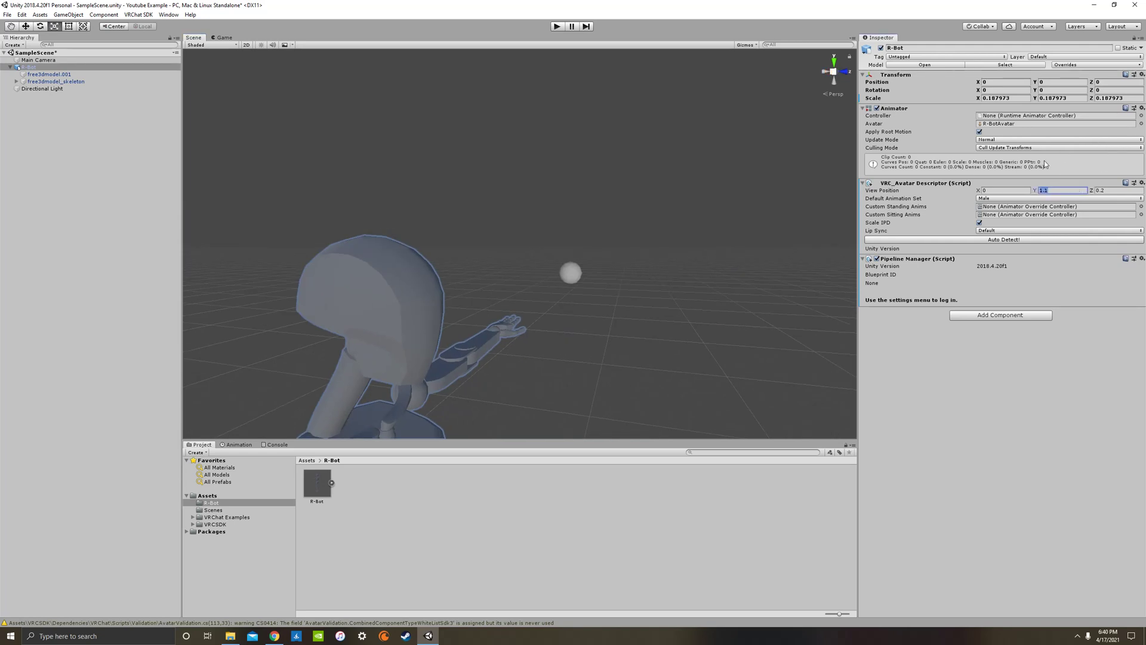
pyautogui.click(1130, 191)
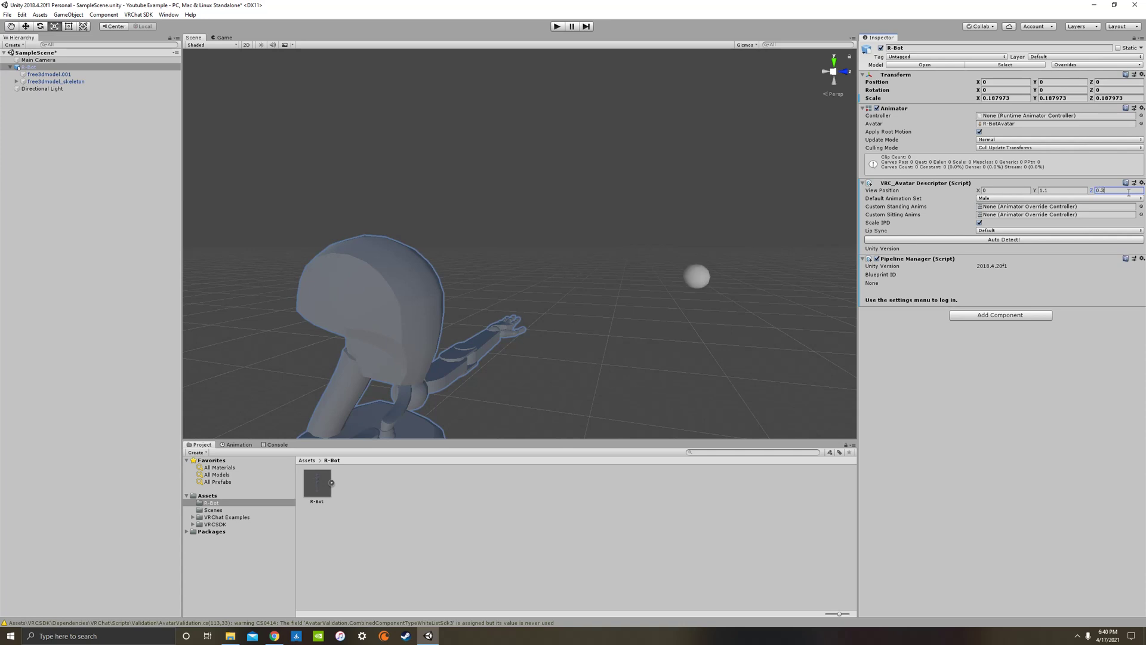
pyautogui.press('BackSpace')
pyautogui.write('.09')
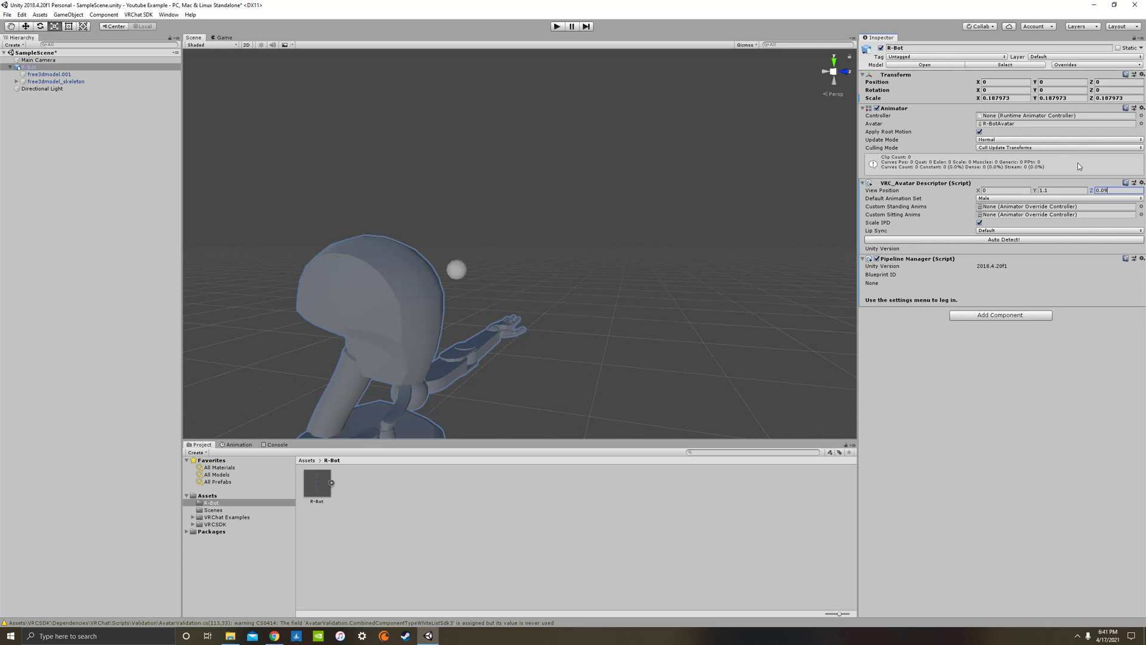
# Try several heights for the view sphere and set the View Position Y to 1.07 at the head's eye level.
pyautogui.click(1057, 189)
pyautogui.press('BackSpace')
pyautogui.write('1.1')
pyautogui.press('BackSpace')
pyautogui.write('01')
pyautogui.press('BackSpace')
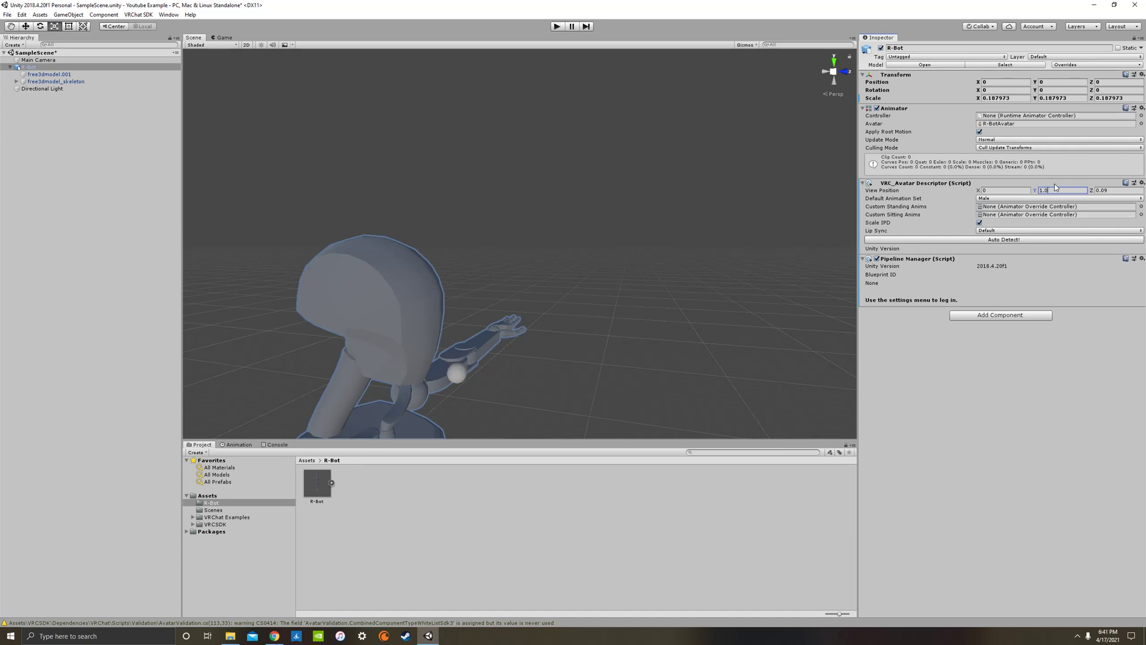
pyautogui.write('3')
pyautogui.press('BackSpace')
pyautogui.write('5')
pyautogui.press('BackSpace')
pyautogui.press('BackSpace')
pyautogui.write('05')
pyautogui.press('BackSpace')
pyautogui.write('8')
pyautogui.press('BackSpace')
pyautogui.write('7')
pyautogui.moveTo(769, 235); pyautogui.dragTo(639, 358, button='right')
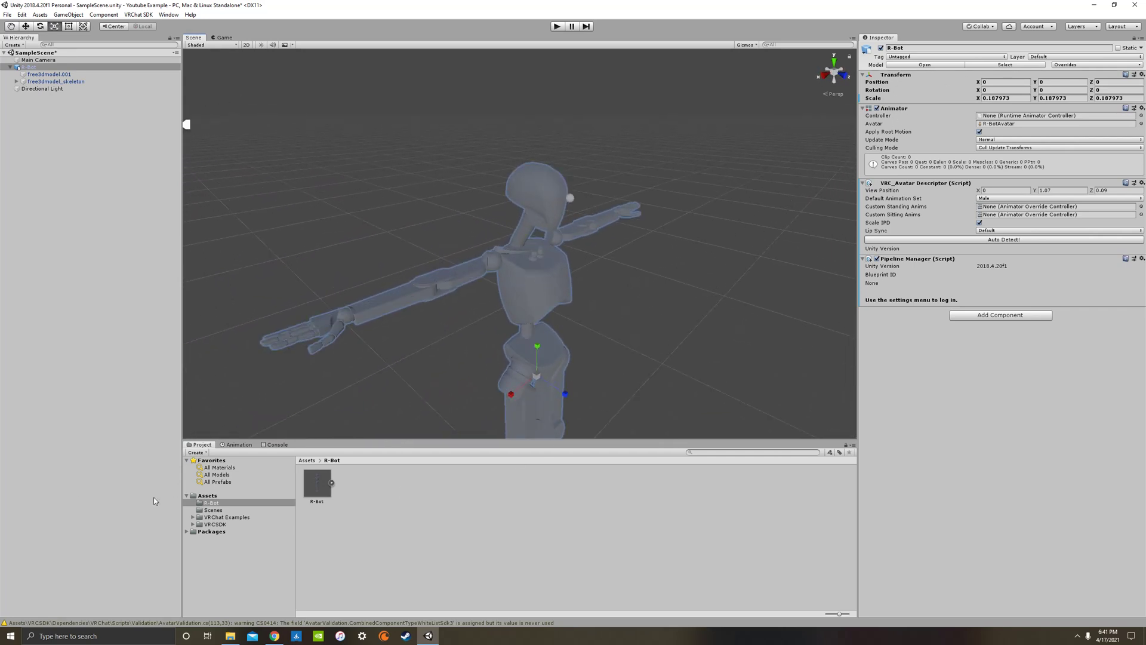
# Show the root Assets folder contents and switch to the Move tool.
pyautogui.click(224, 496)
pyautogui.moveTo(652, 231); pyautogui.dragTo(621, 254, button='right')
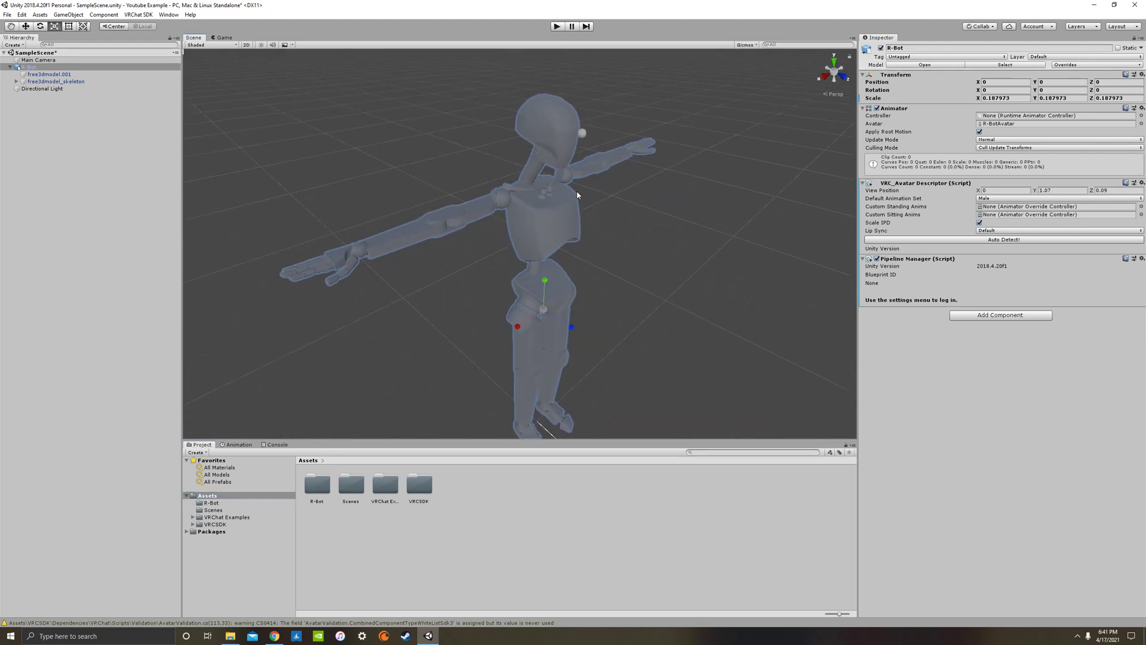
pyautogui.click(27, 28)
pyautogui.moveTo(766, 165); pyautogui.dragTo(810, 236, button='right')
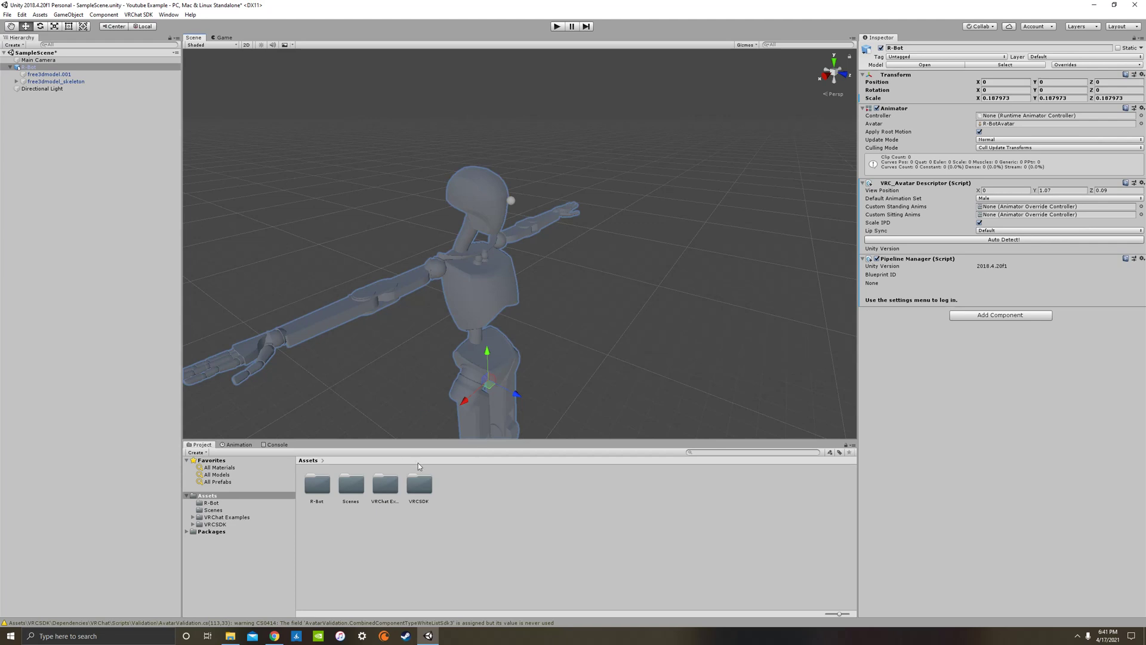
pyautogui.moveTo(772, 243); pyautogui.dragTo(647, 231, button='right')
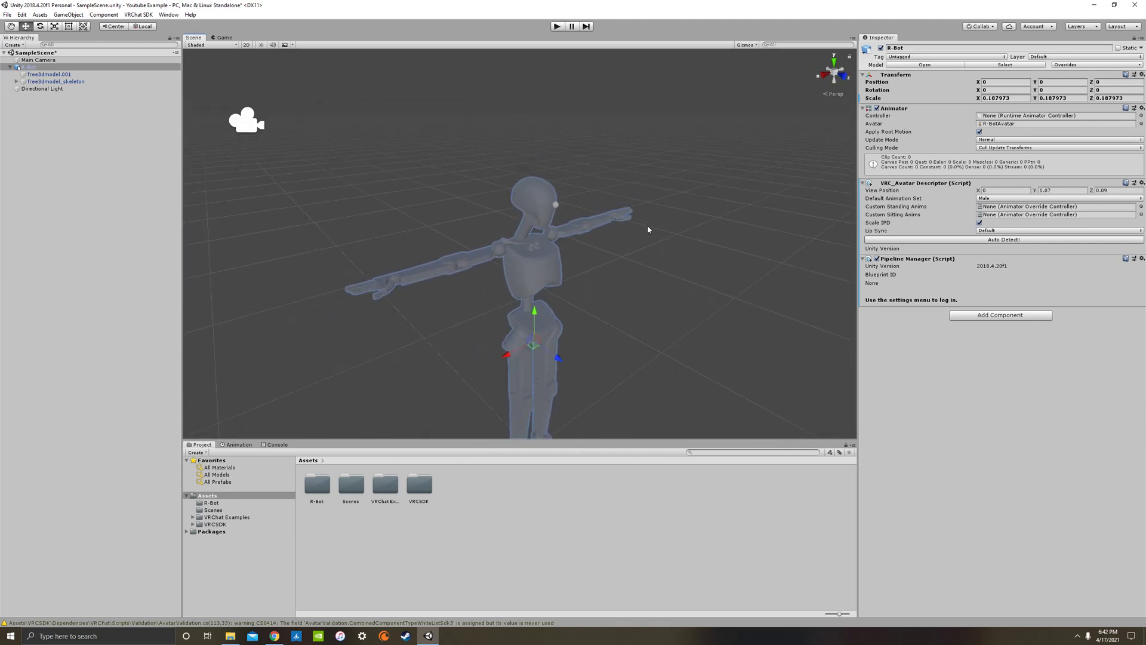
# Duplicate the CustomOverrideEmpty controller found in VRChat Examples > Examples2 > Animation > SDK2.
pyautogui.click(222, 518)
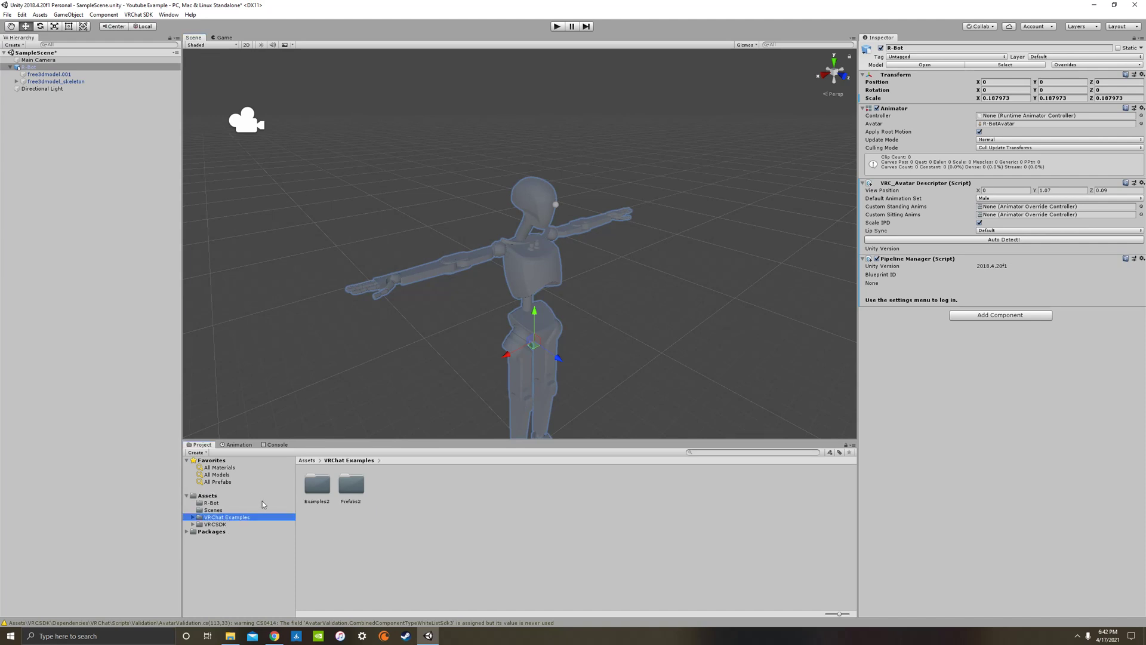
pyautogui.doubleClick(315, 488)
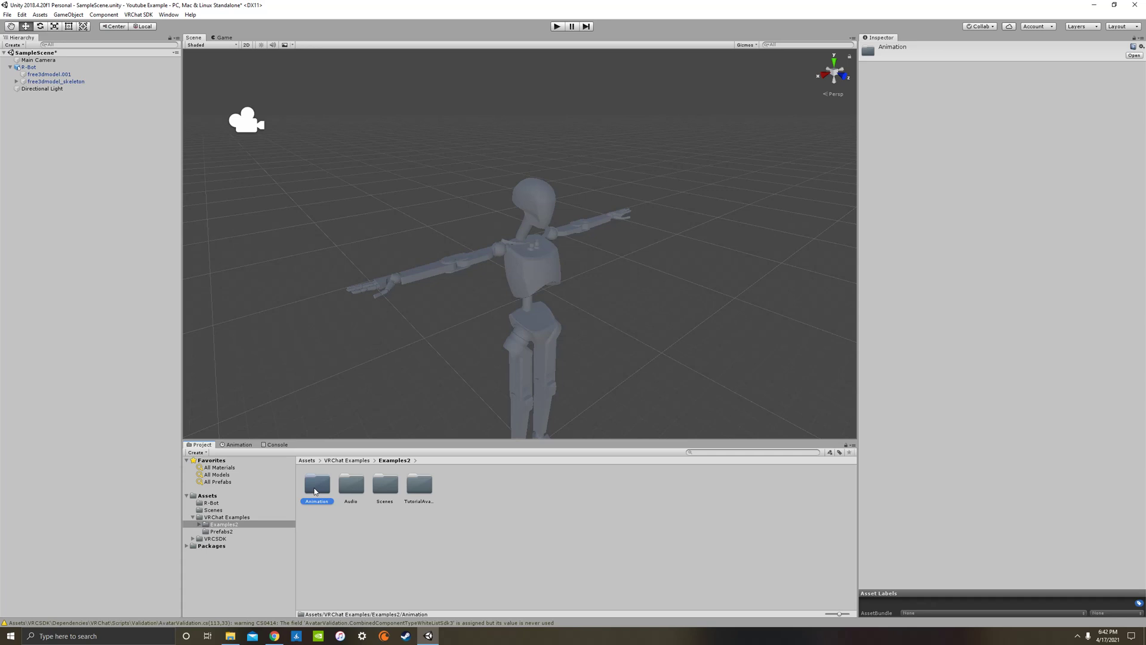
pyautogui.doubleClick(316, 489)
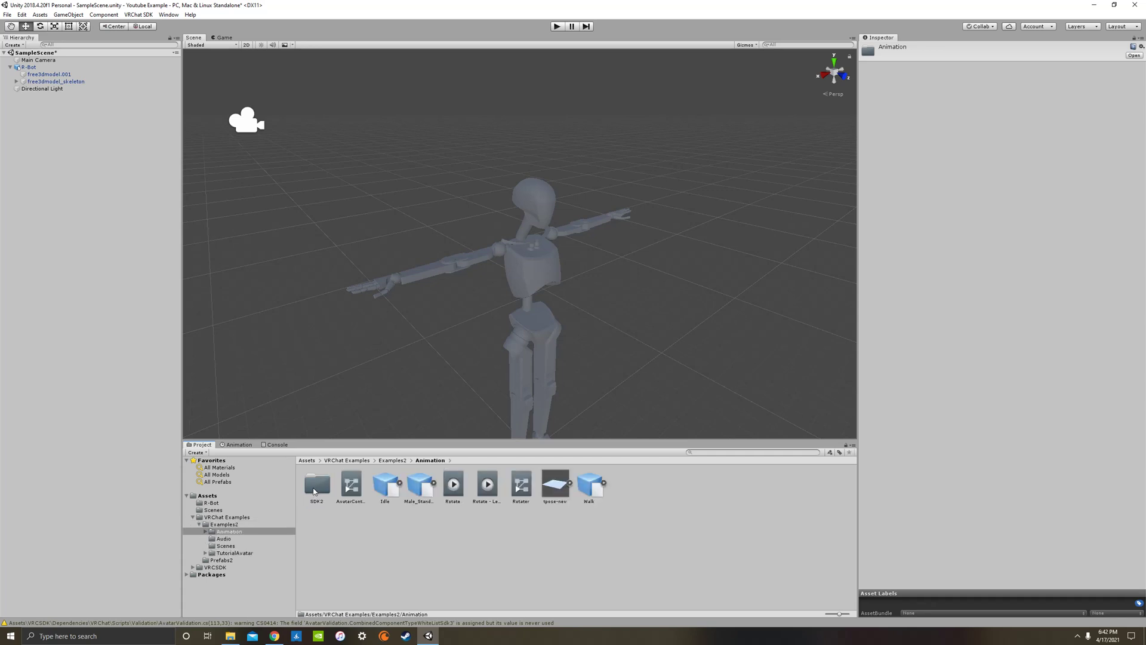
pyautogui.doubleClick(316, 487)
pyautogui.click(351, 486)
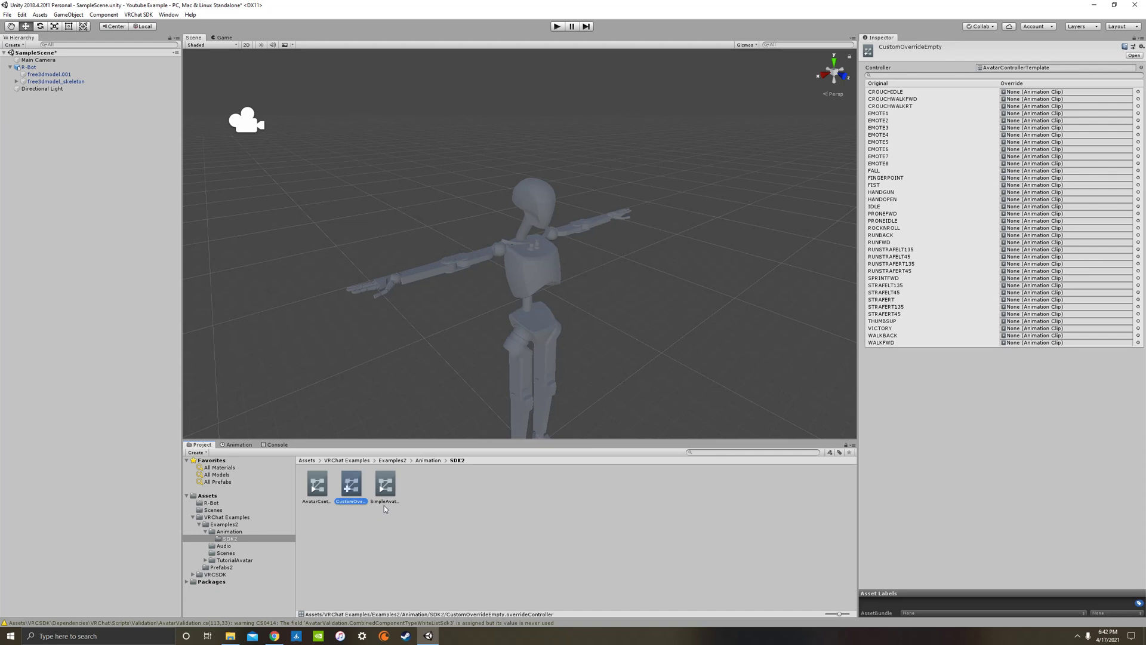
pyautogui.hotkey('ctrl', 'd')
# Rename the duplicated override controller to MyOverrides.
pyautogui.click(385, 486)
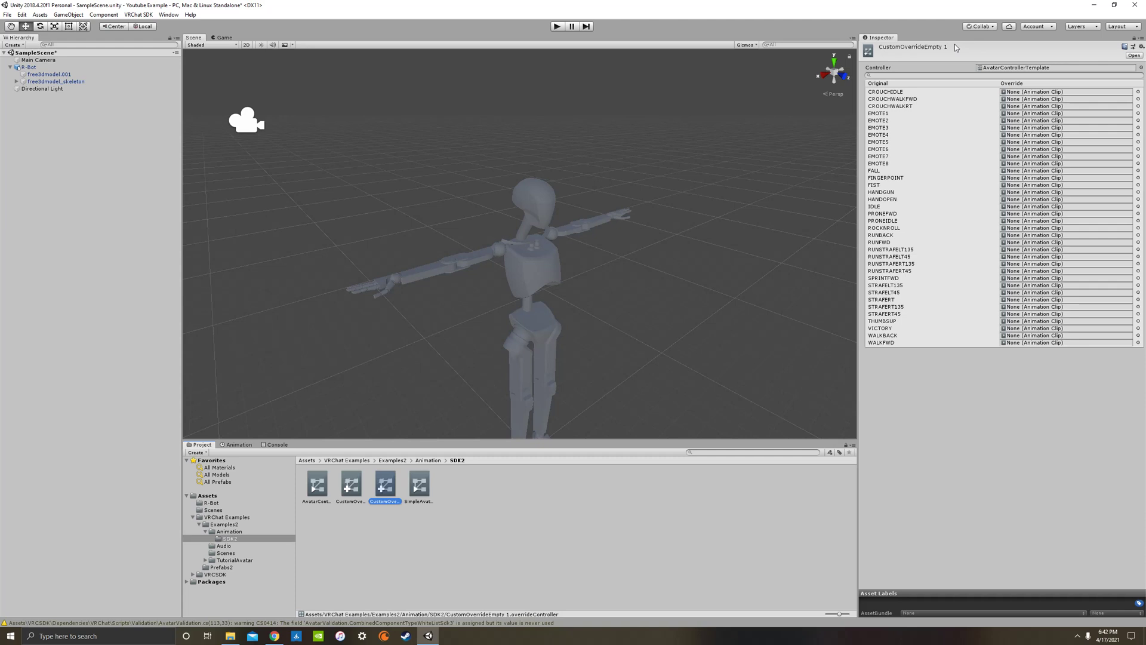
pyautogui.rightClick(391, 487)
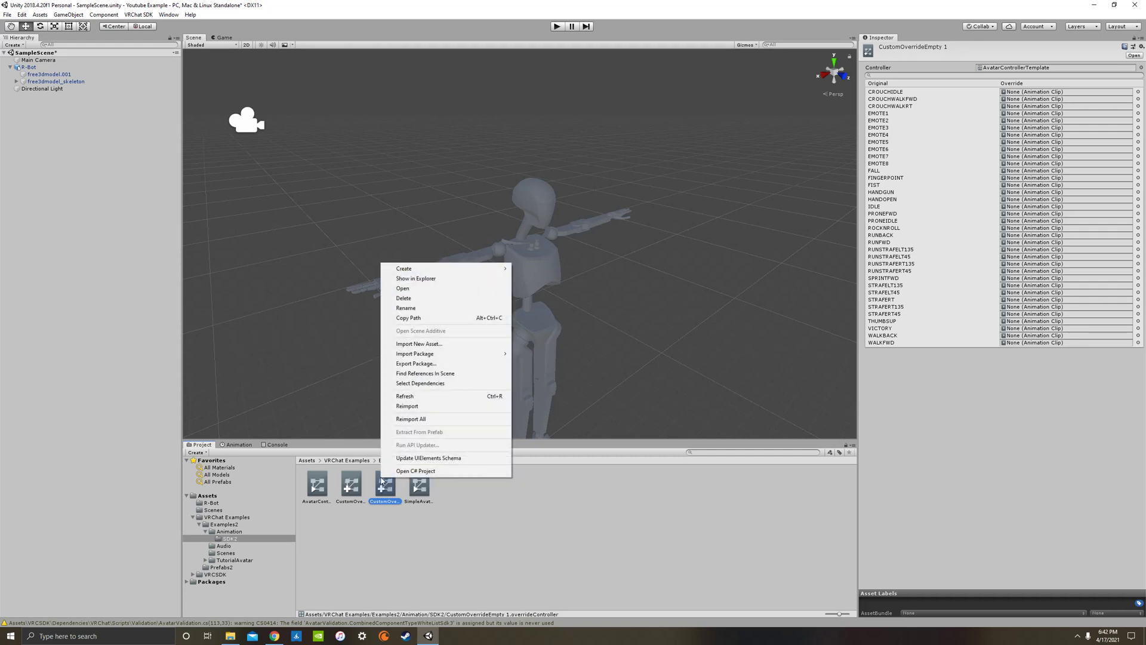
pyautogui.click(412, 308)
pyautogui.press('BackSpace')
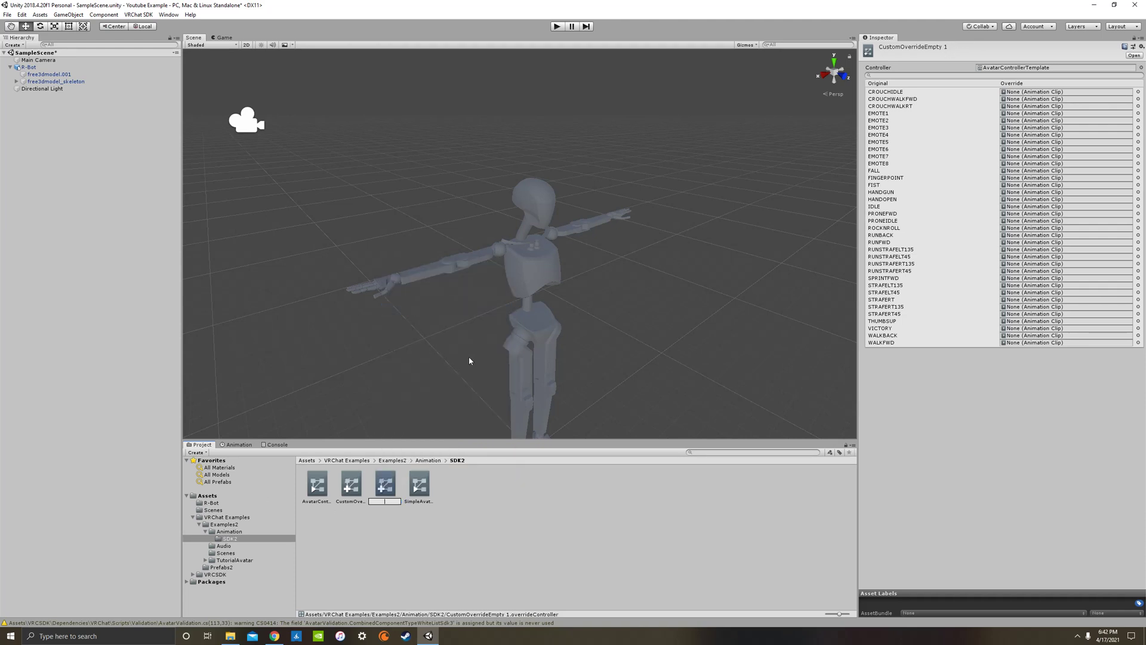
pyautogui.write('MyOverrides')
pyautogui.press('Return')
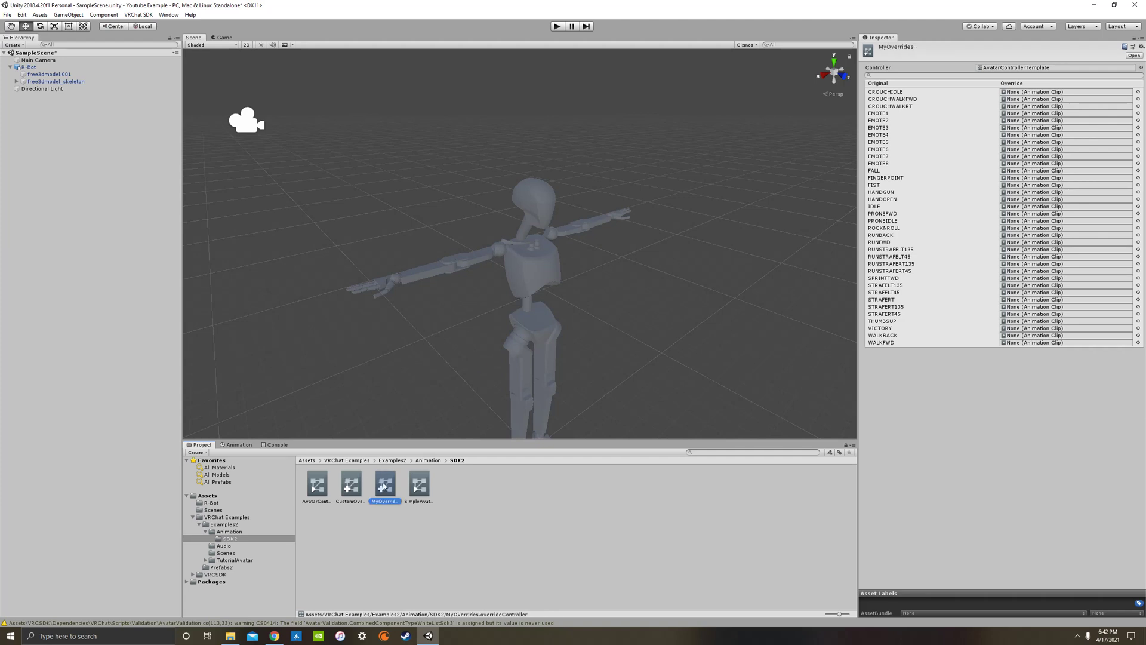
# Move the MyOverrides controller into the root Assets folder and show that folder.
pyautogui.moveTo(386, 488); pyautogui.dragTo(255, 497)
pyautogui.click(209, 496)
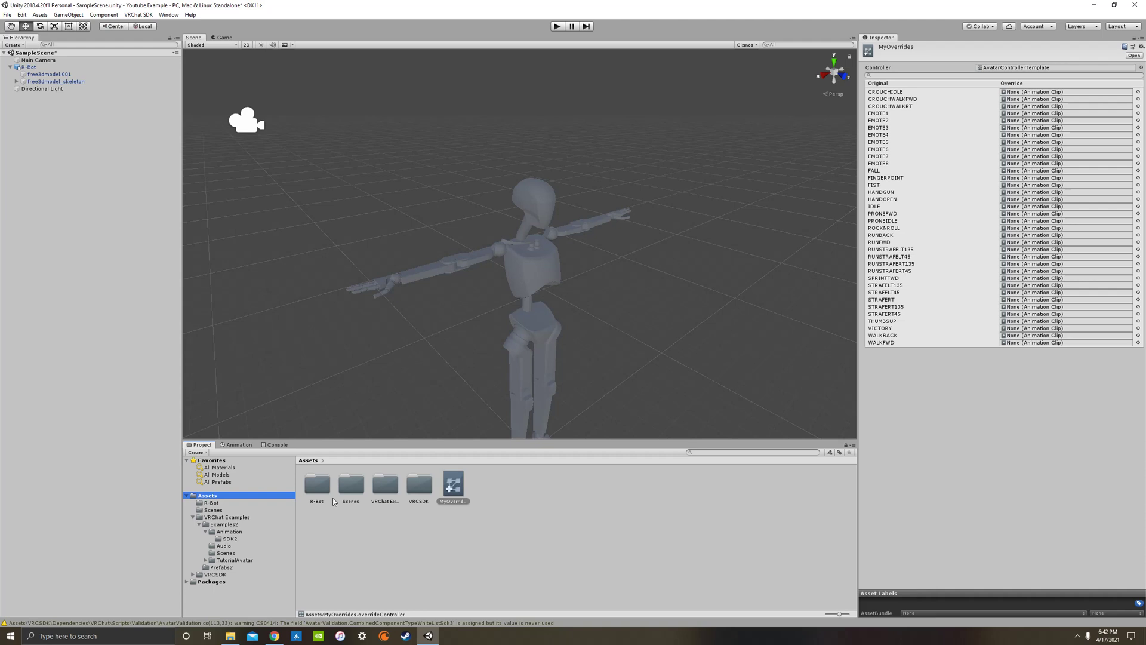
pyautogui.click(456, 557)
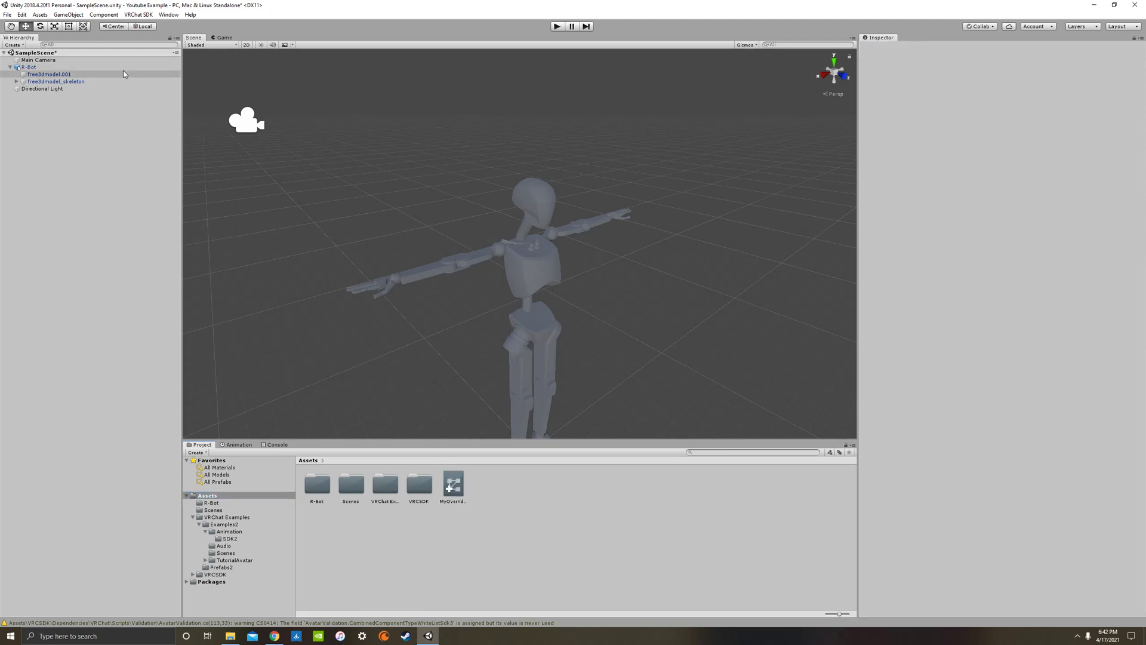
# Assign MyOverrides as R-Bot's Animator Controller and as its Custom Standing Anims and Custom Sitting Anims.
pyautogui.click(28, 67)
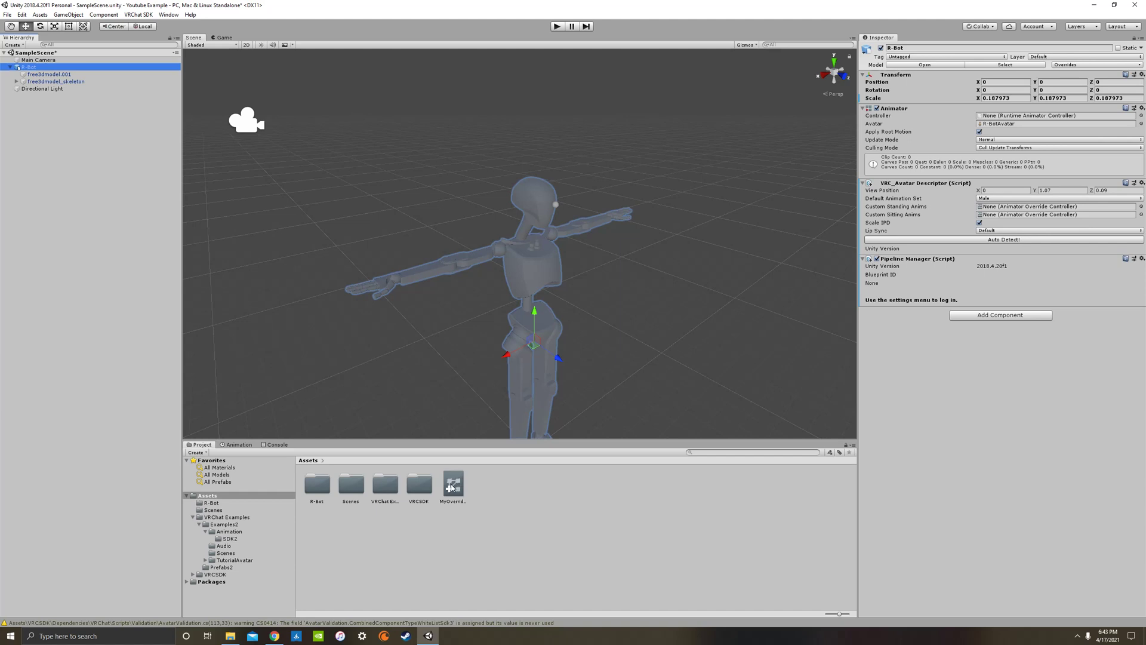
pyautogui.moveTo(454, 484); pyautogui.dragTo(1000, 119)
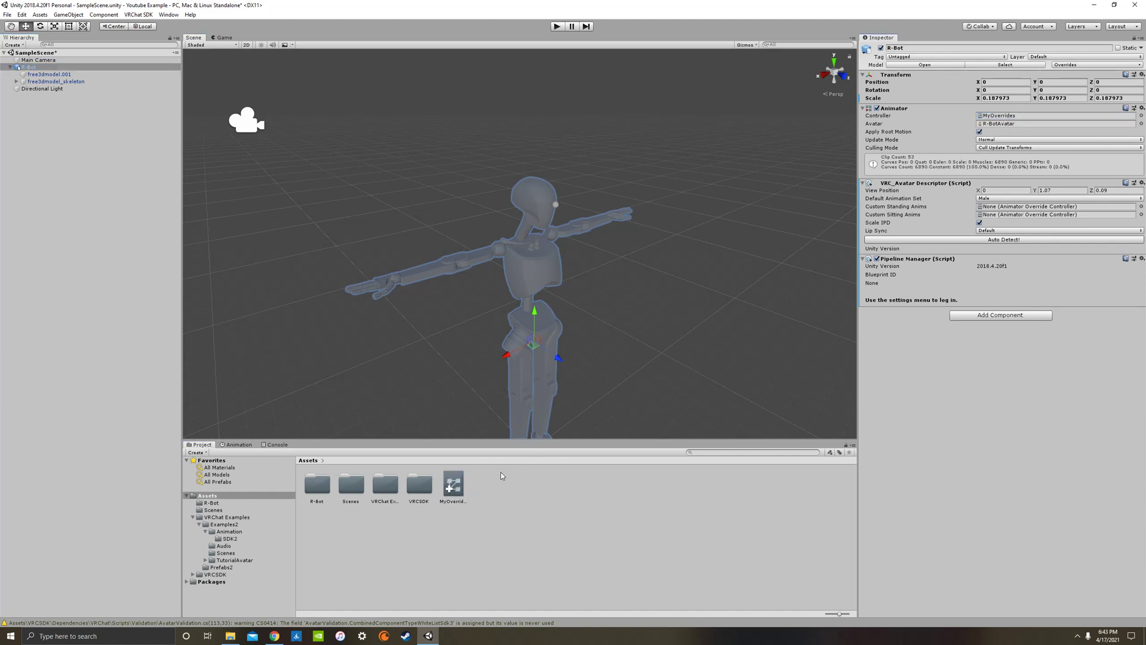
pyautogui.moveTo(454, 484); pyautogui.dragTo(1010, 210)
pyautogui.moveTo(454, 485); pyautogui.dragTo(1028, 216)
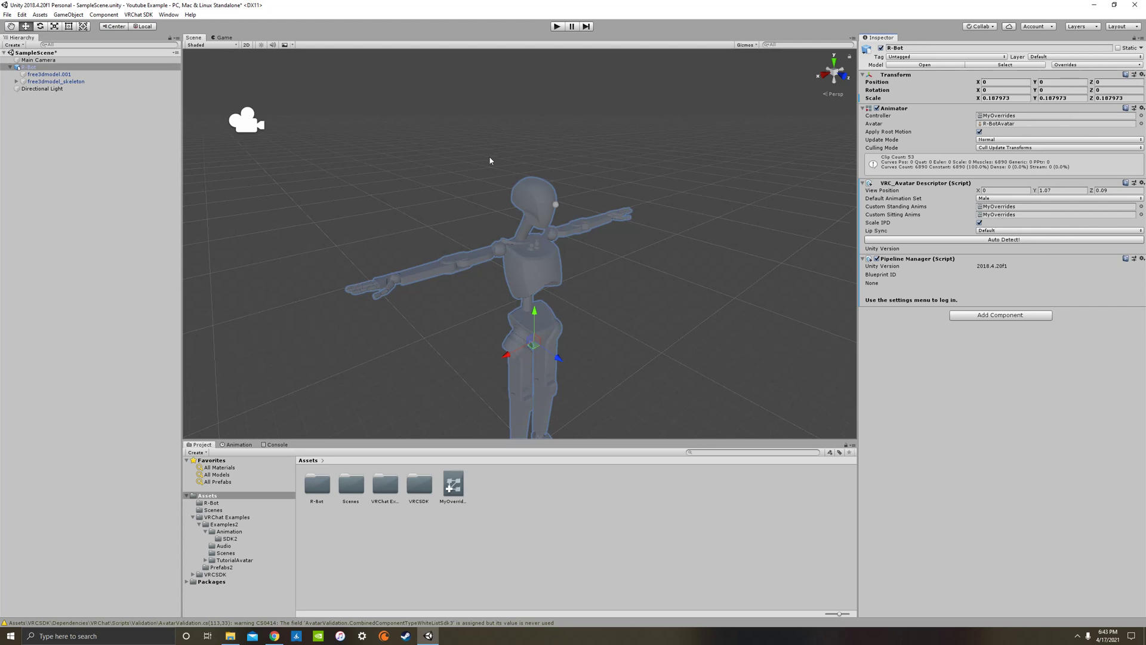
pyautogui.scroll(10, 490, 160)
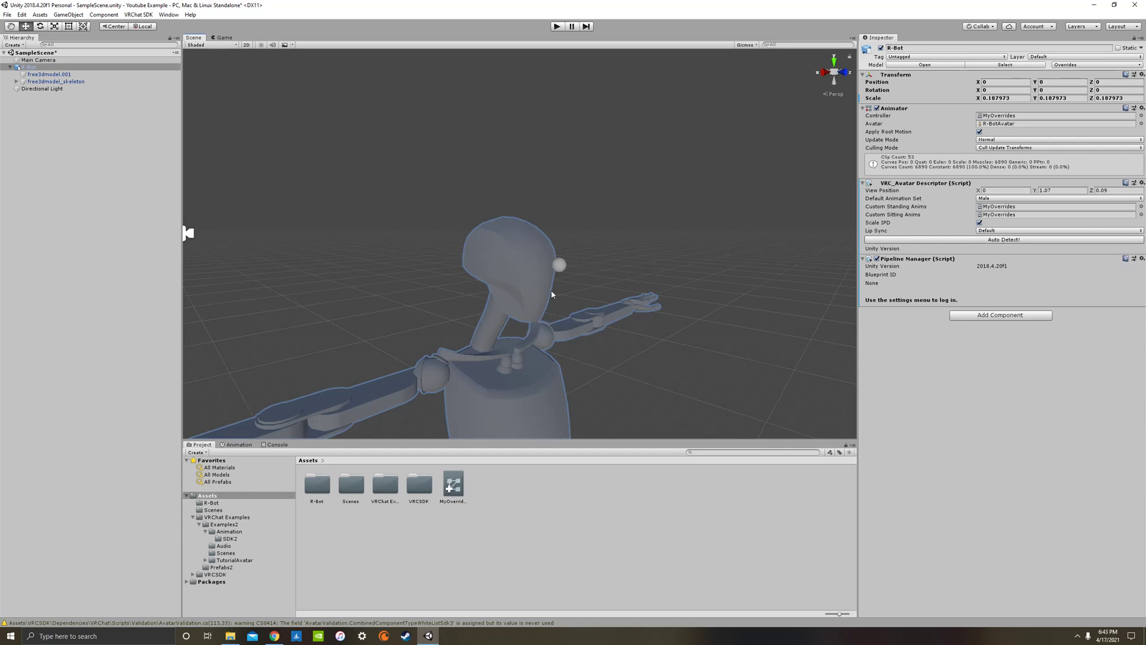
pyautogui.scroll(-5, 449, 216)
pyautogui.keyDown('alt'); pyautogui.moveTo(449, 217); pyautogui.dragTo(507, 197); pyautogui.keyUp('alt')
pyautogui.scroll(3, 484, 200)
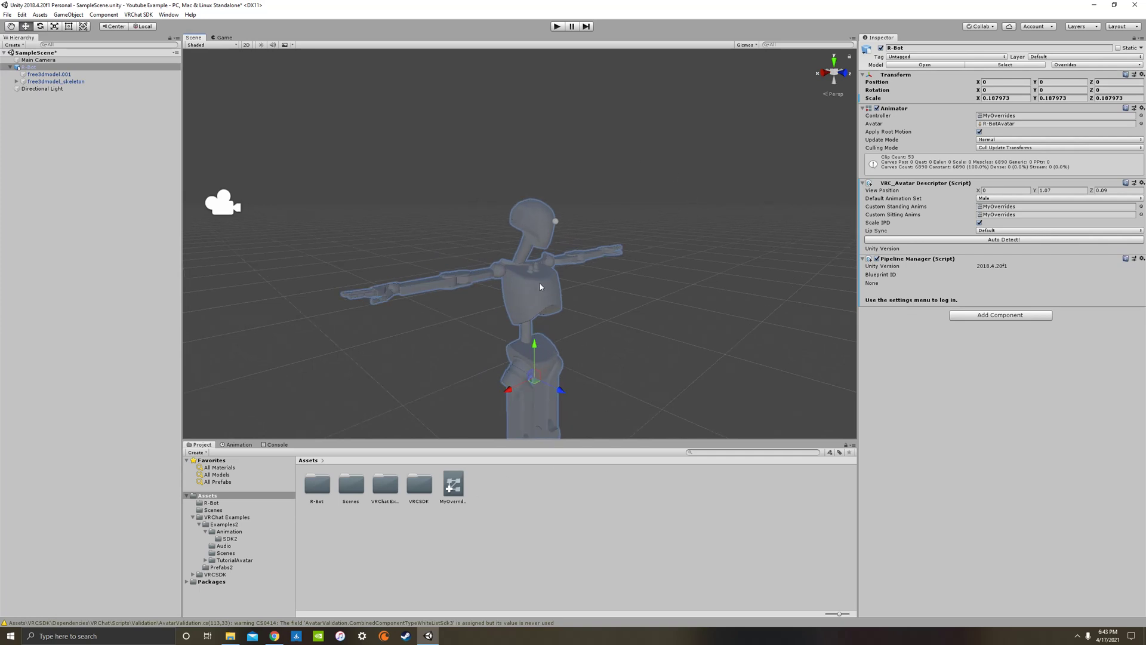
pyautogui.keyDown('alt'); pyautogui.moveTo(540, 286); pyautogui.dragTo(545, 263); pyautogui.keyUp('alt')
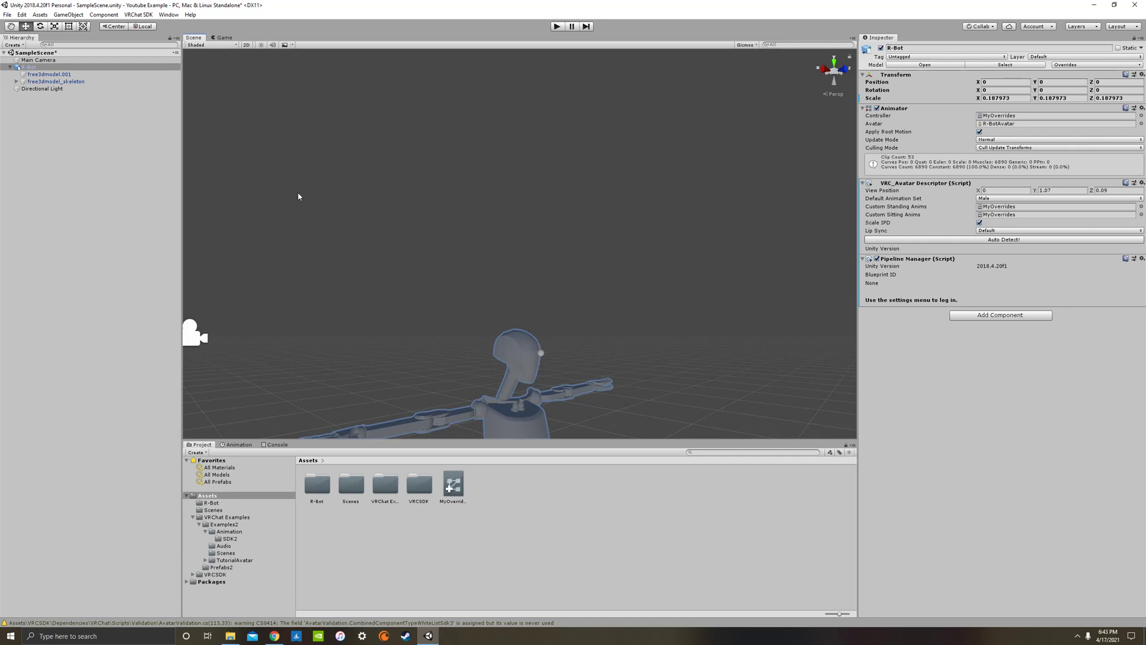
pyautogui.keyDown('alt'); pyautogui.moveTo(671, 221); pyautogui.dragTo(652, 284); pyautogui.keyUp('alt')
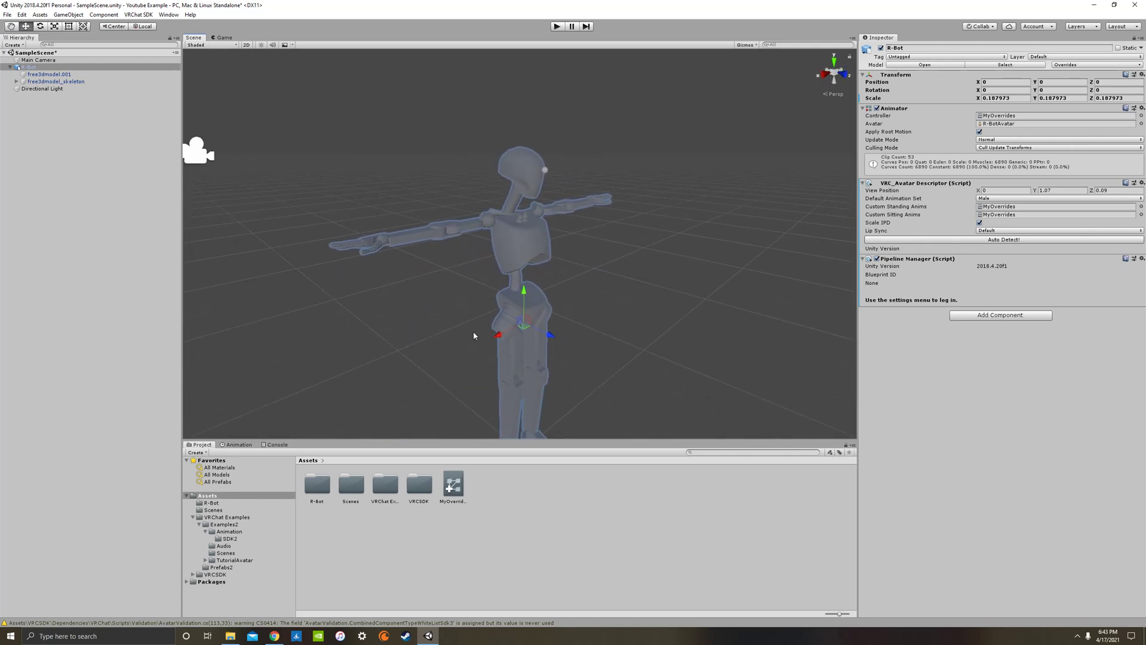
# Show the VRChat SDK control panel and sign in with the prefilled account credentials.
pyautogui.click(142, 18)
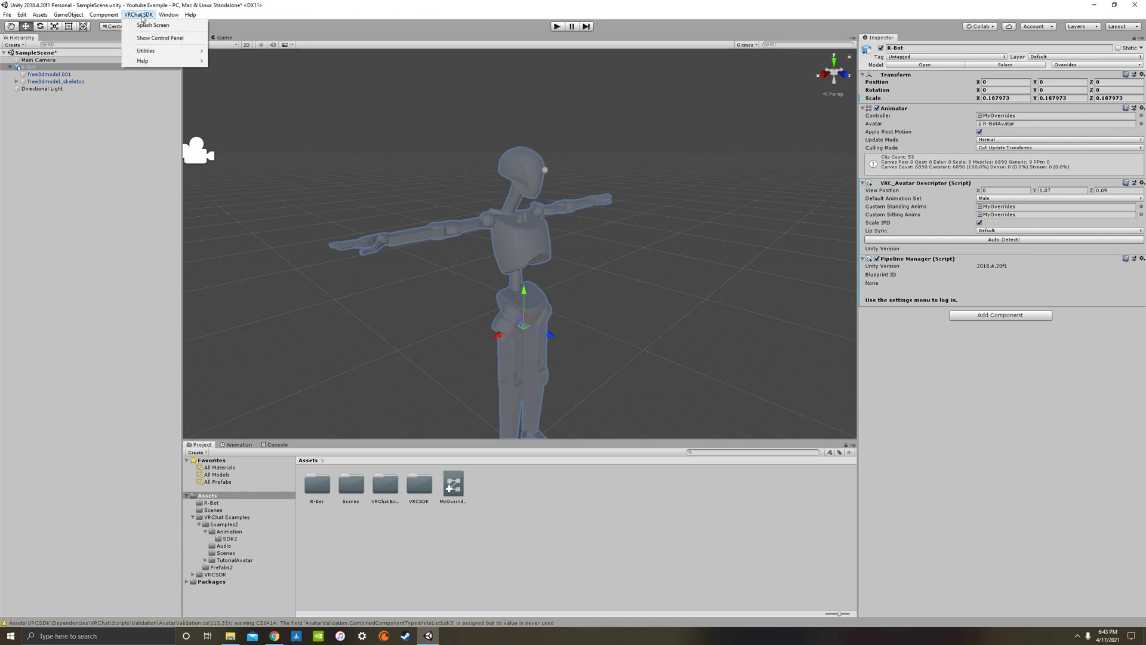
pyautogui.click(164, 40)
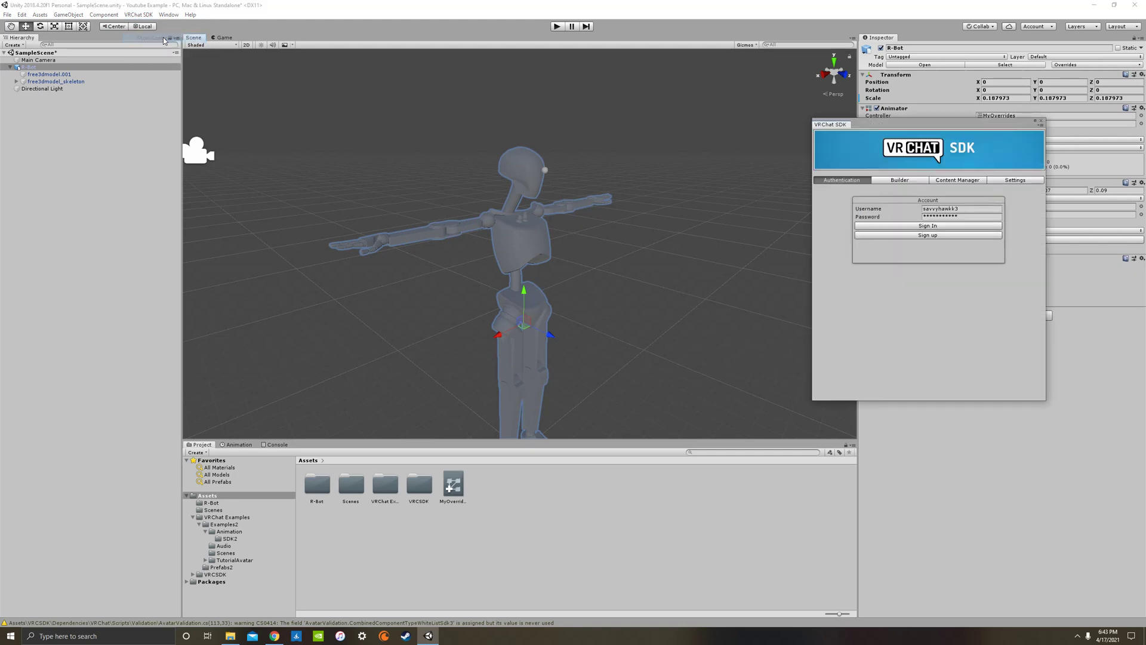
pyautogui.click(890, 226)
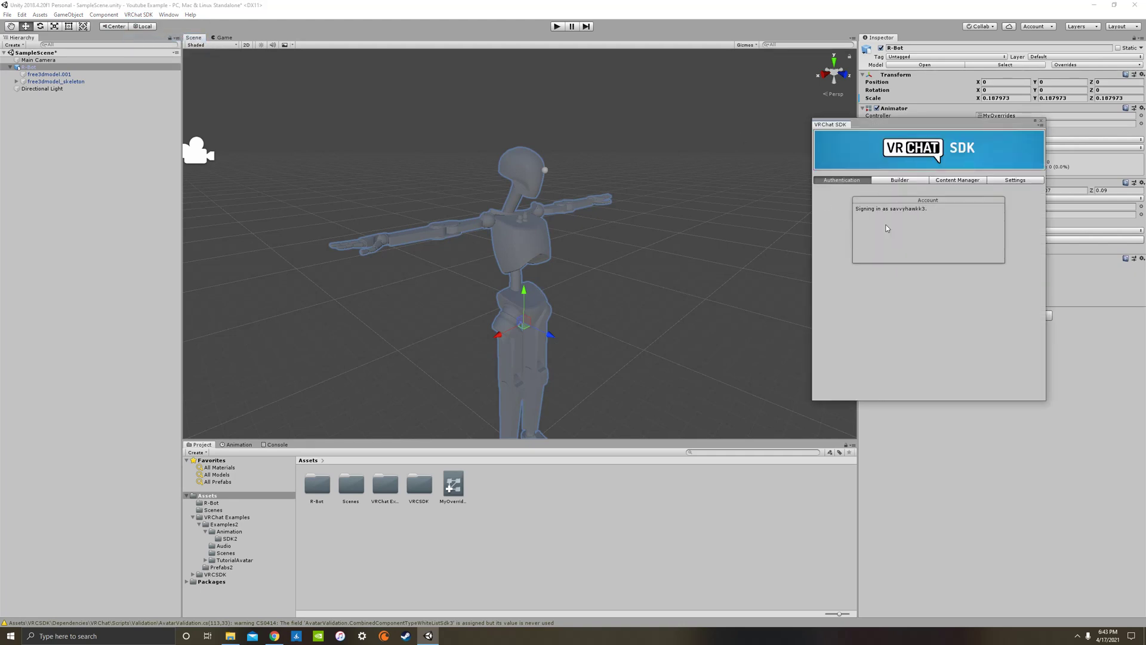
# Show the SDK's avatar builder and start Build & Publish for Windows for R-Bot.
pyautogui.click(899, 182)
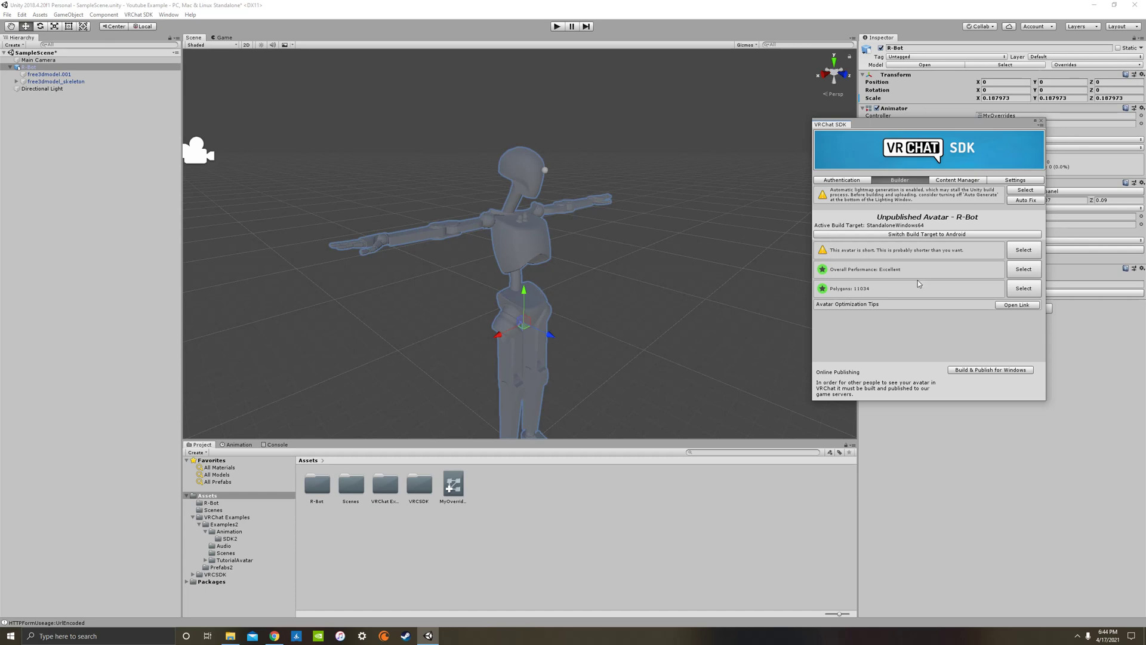
pyautogui.click(985, 371)
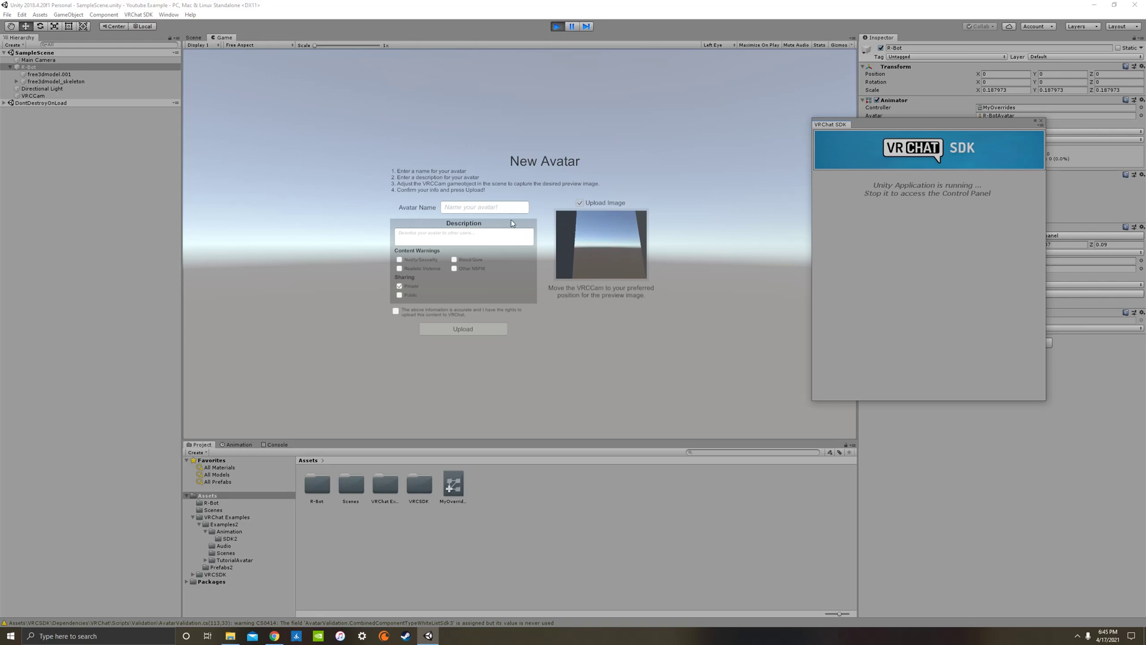
# Name the new avatar Youtube SEx, set its sharing to Public, confirm the content rights and upload it.
pyautogui.click(484, 207)
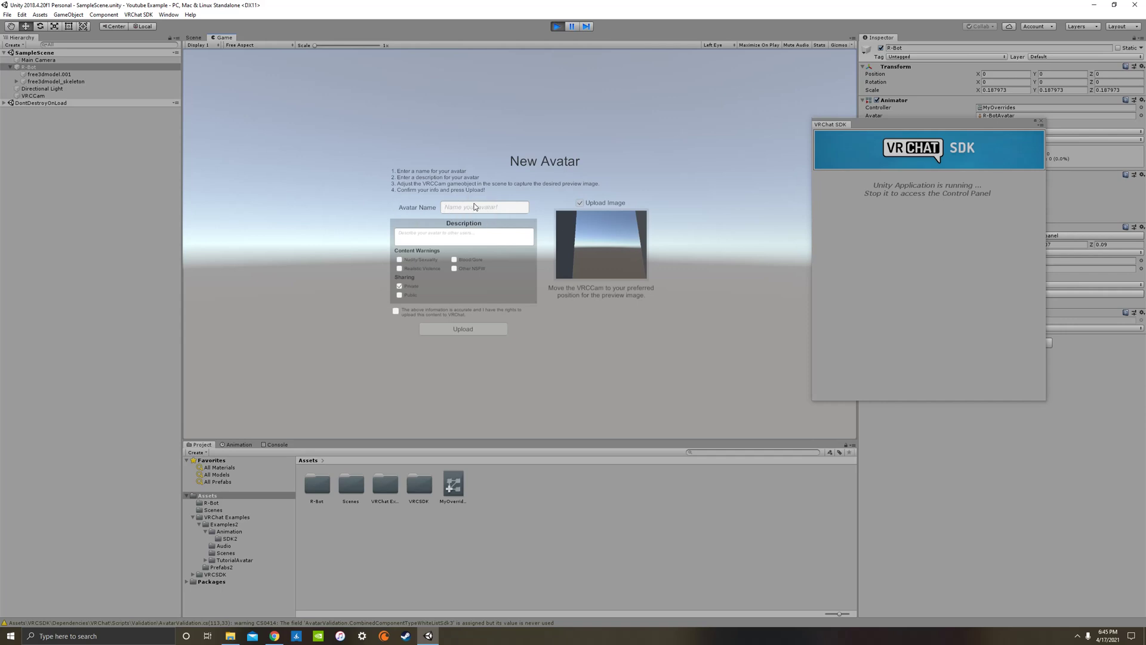
pyautogui.write('Youtube SEx')
pyautogui.click(400, 295)
pyautogui.click(400, 295)
pyautogui.click(400, 295)
pyautogui.click(396, 311)
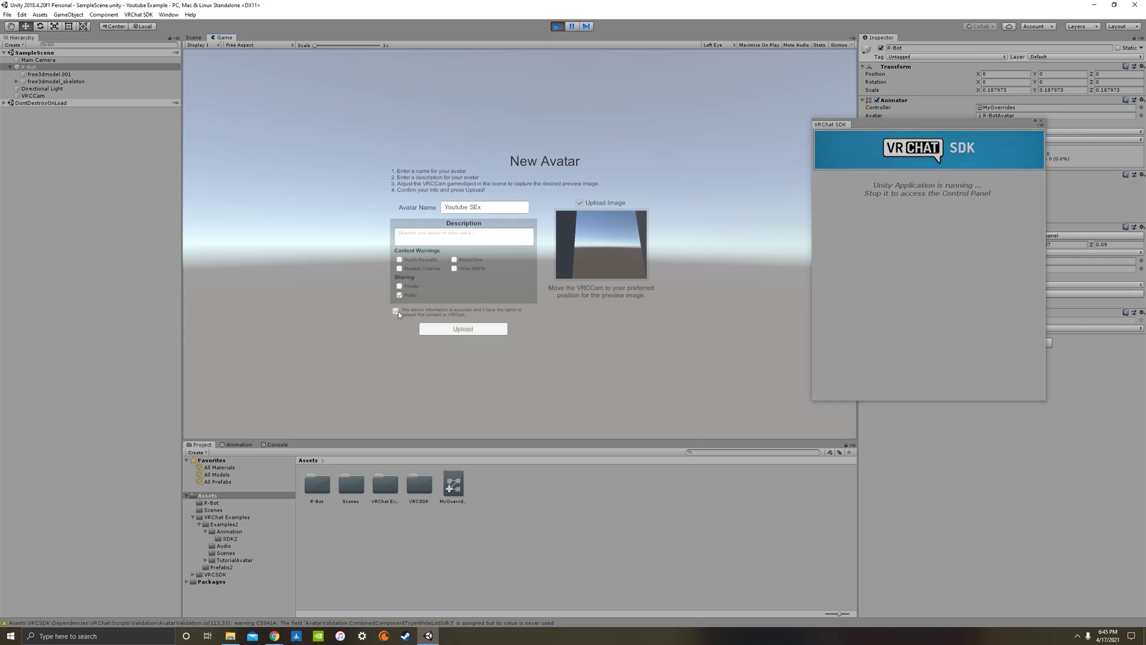
pyautogui.click(467, 329)
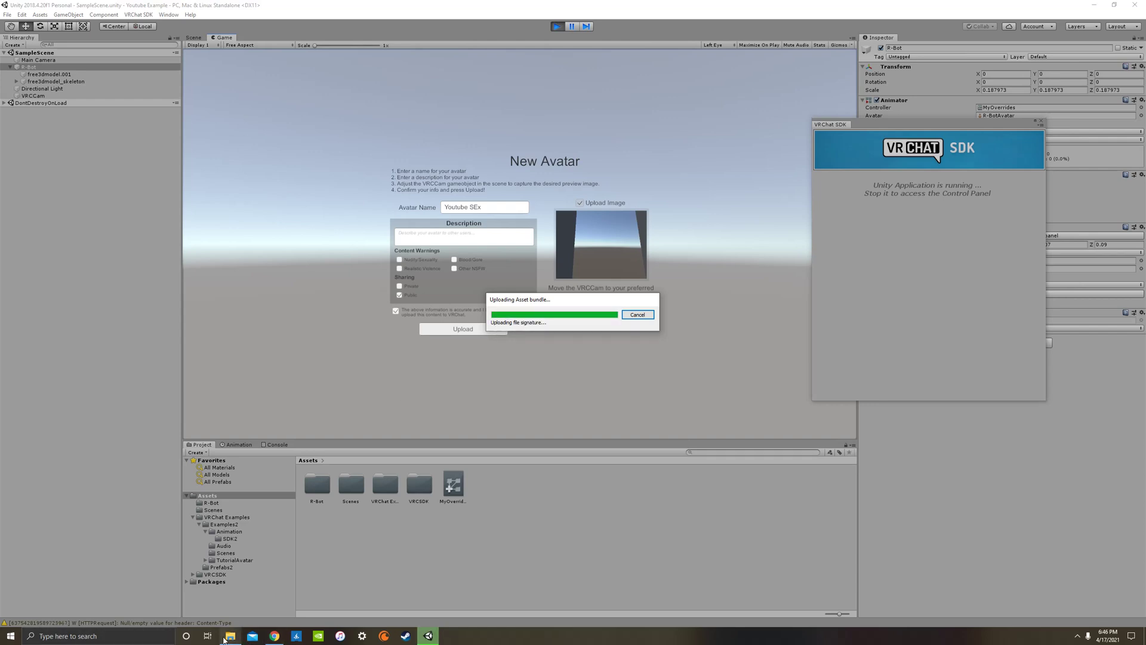
pyautogui.click(230, 636)
pyautogui.click(577, 301)
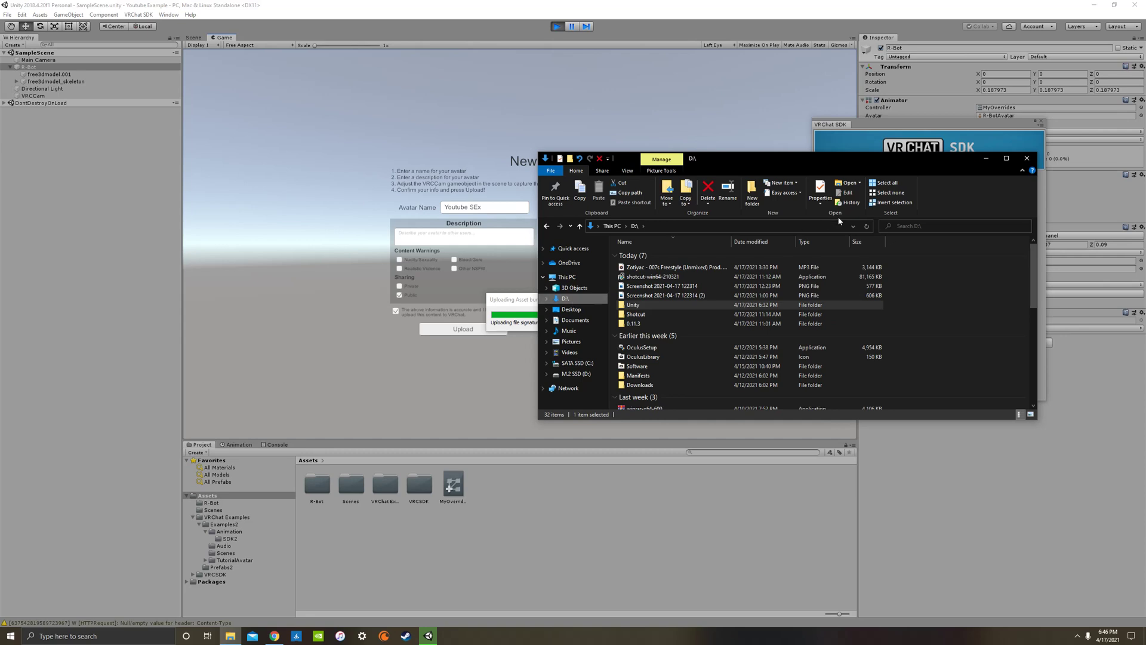
pyautogui.moveTo(911, 161); pyautogui.dragTo(964, 62)
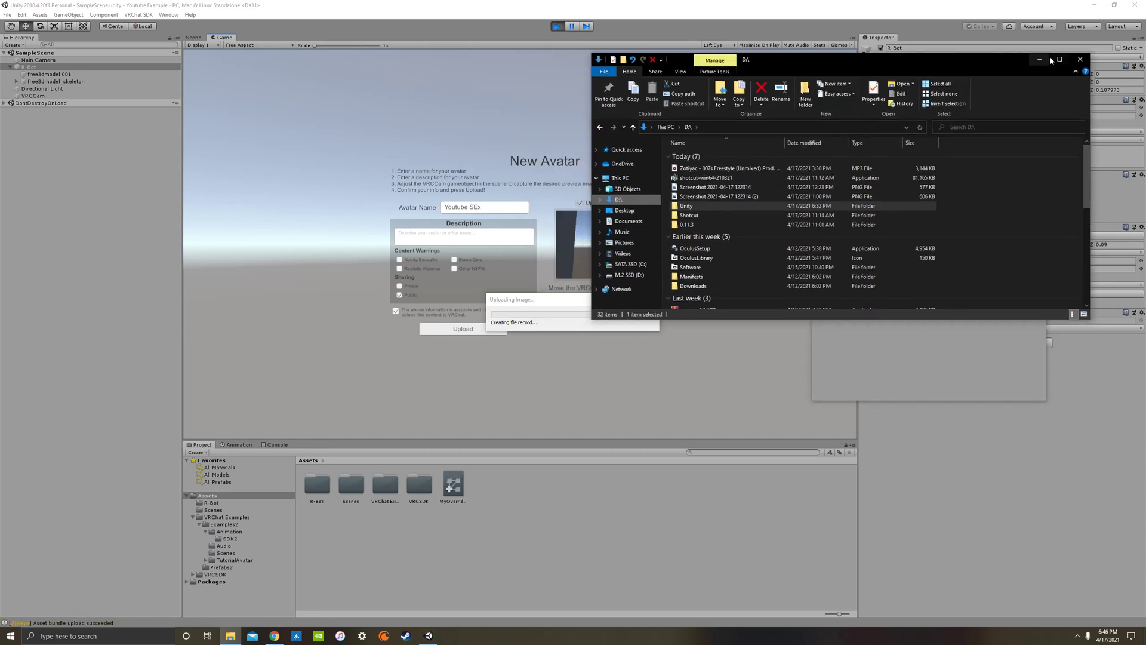
pyautogui.click(1081, 60)
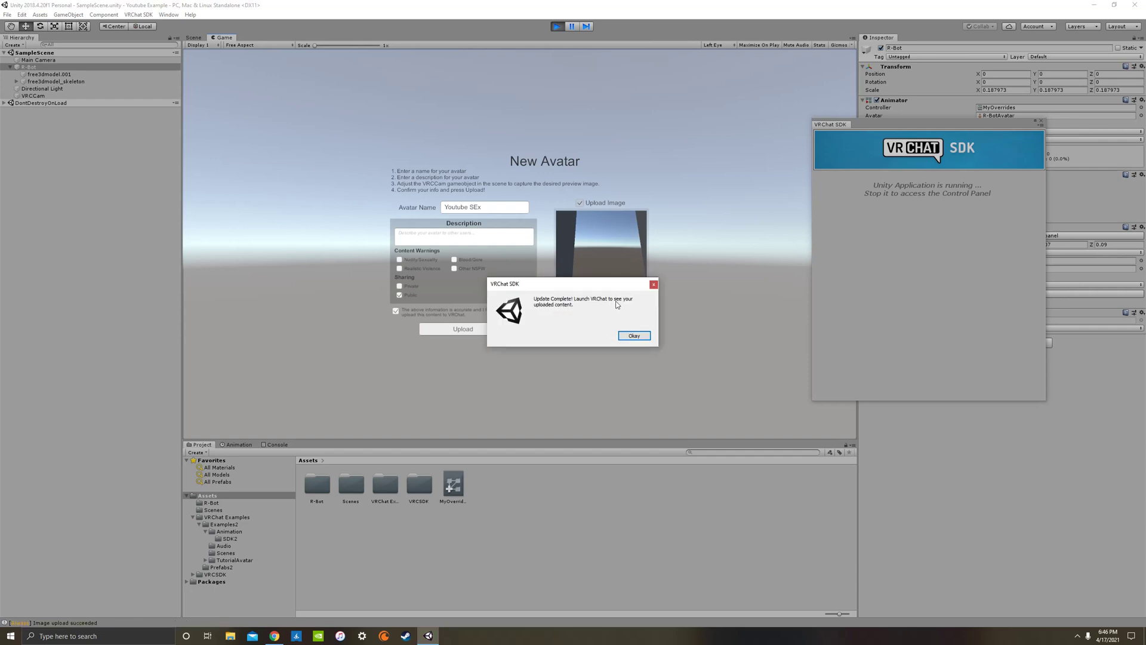
# Dismiss the upload notice and switch from Unity to VRChat.
pyautogui.click(634, 338)
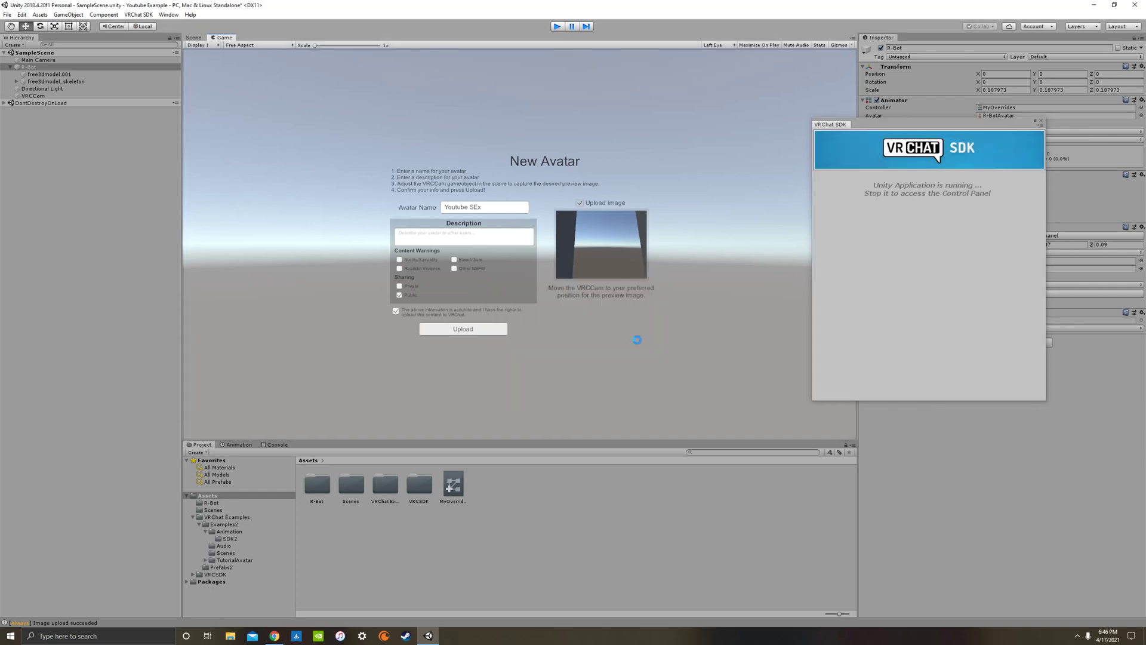
pyautogui.click(1095, 5)
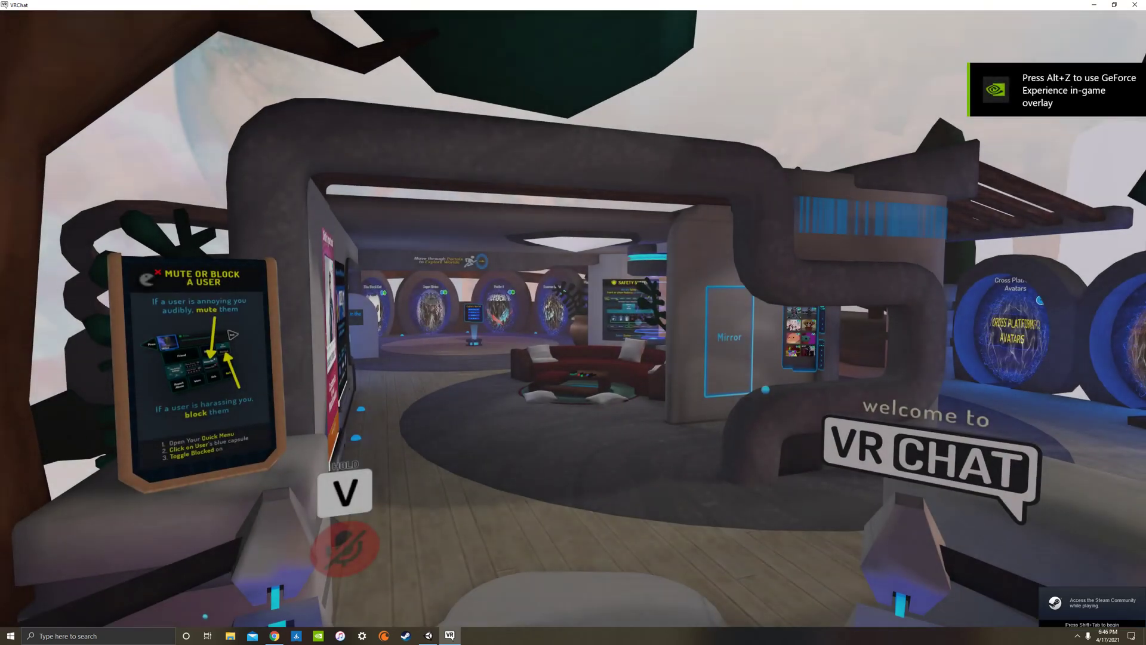
# Change into the uploaded Youtube SEx avatar from My Creations in VRChat.
pyautogui.press('Escape')
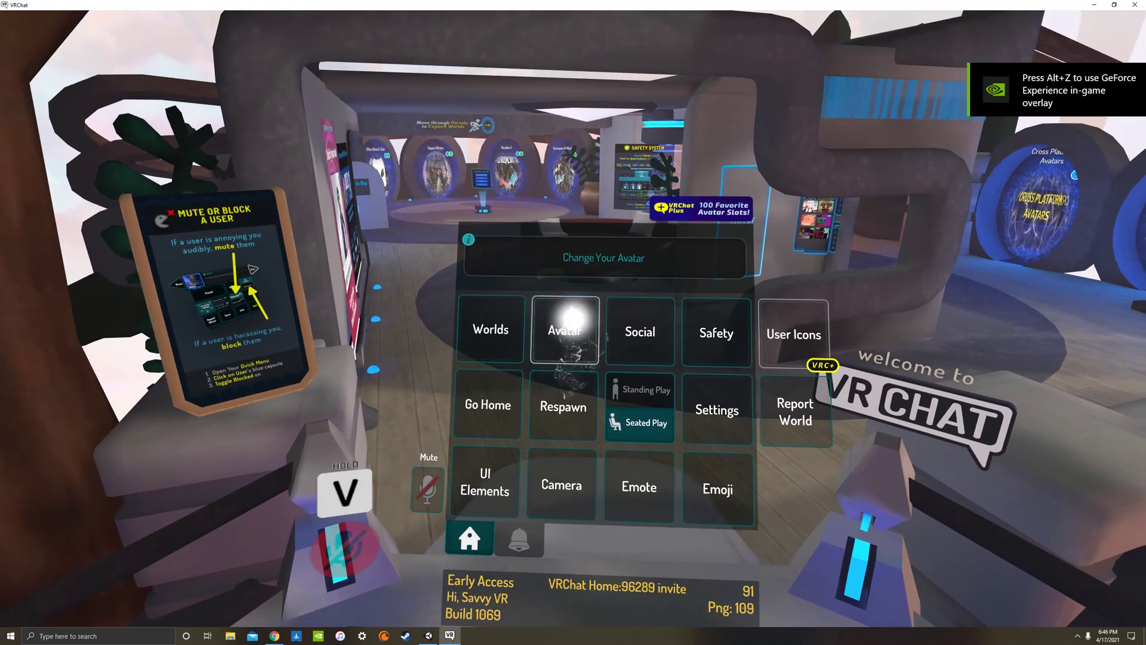
pyautogui.click(567, 318)
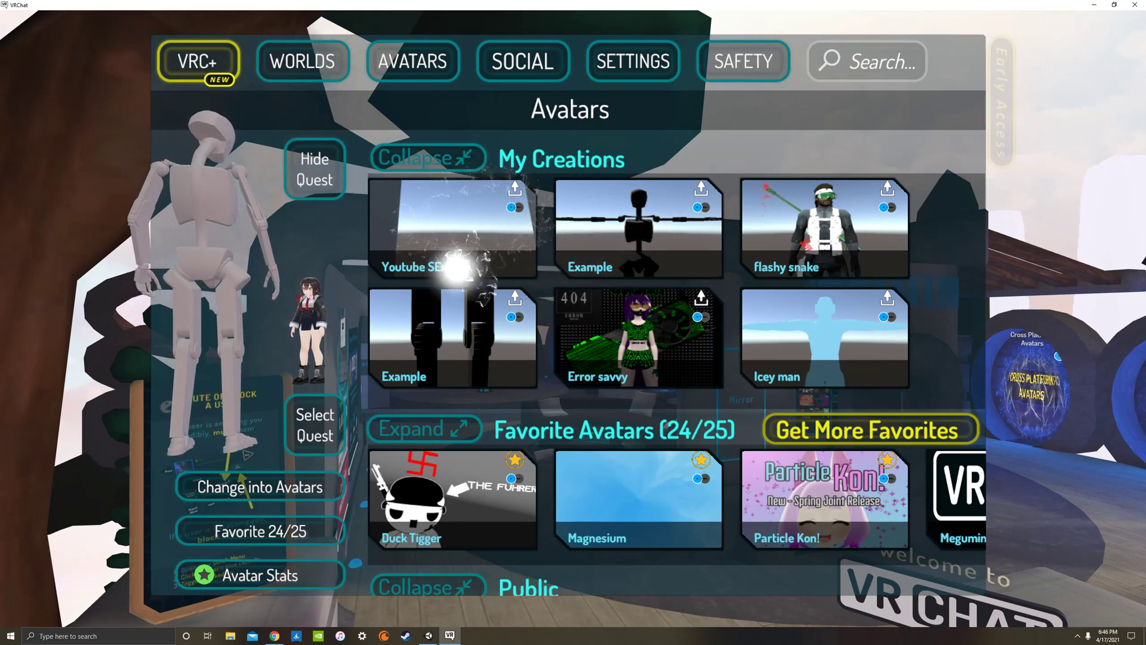
pyautogui.click(281, 487)
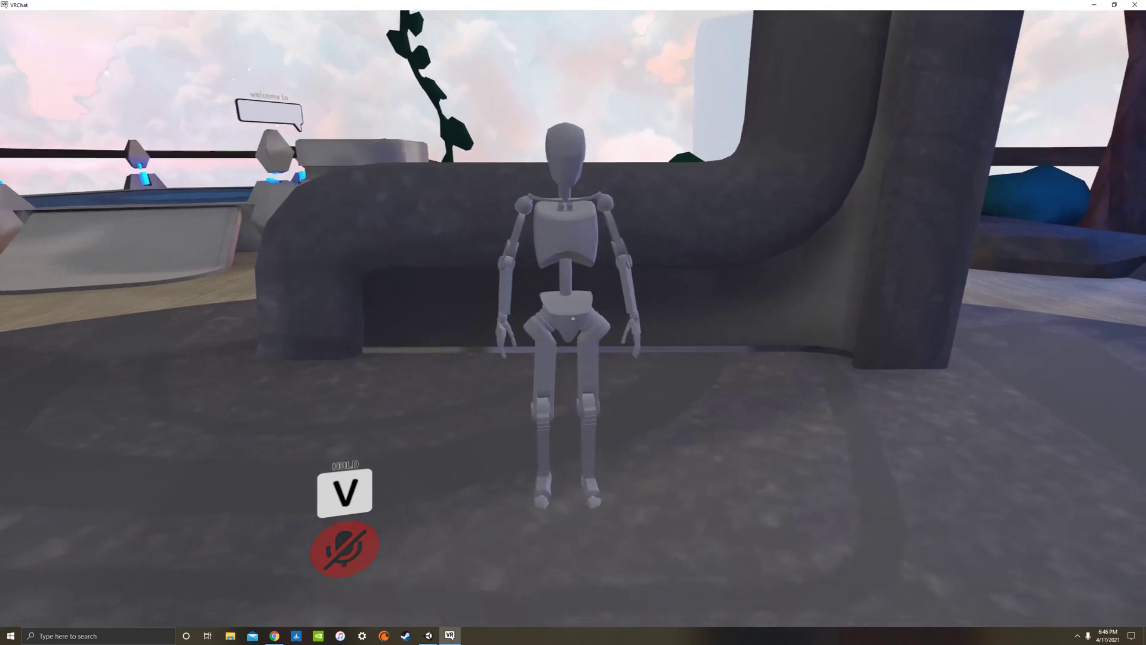
# Test the avatar in front of the mirror with the Clap and Wave emotes, and check its prone pose.
pyautogui.press('r')
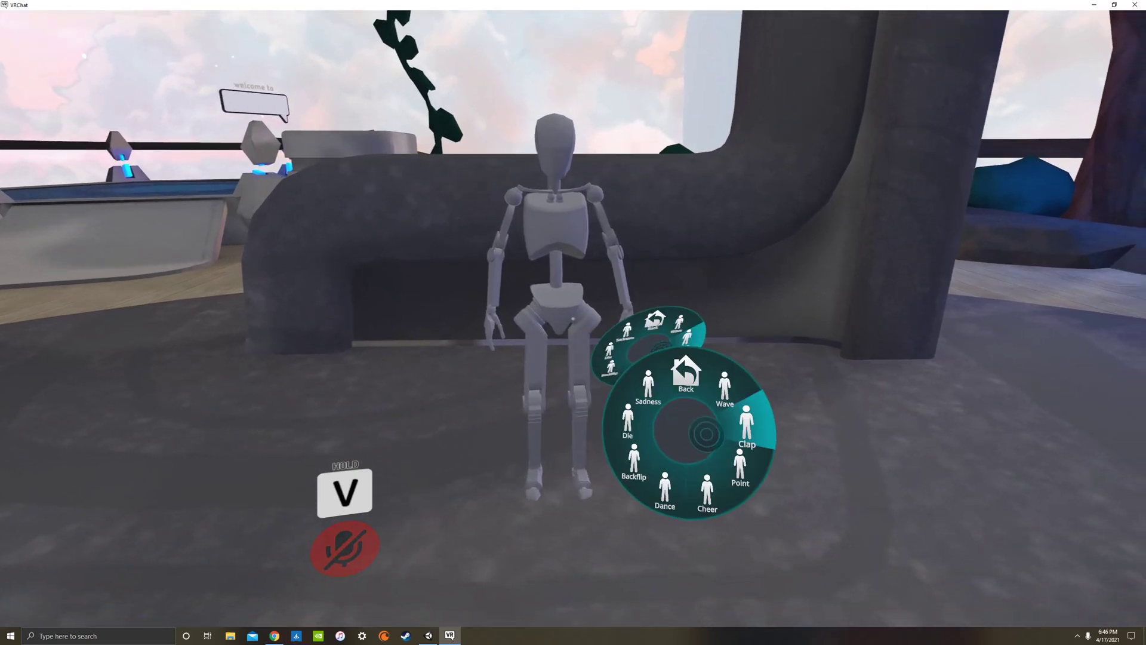
pyautogui.click(746, 424)
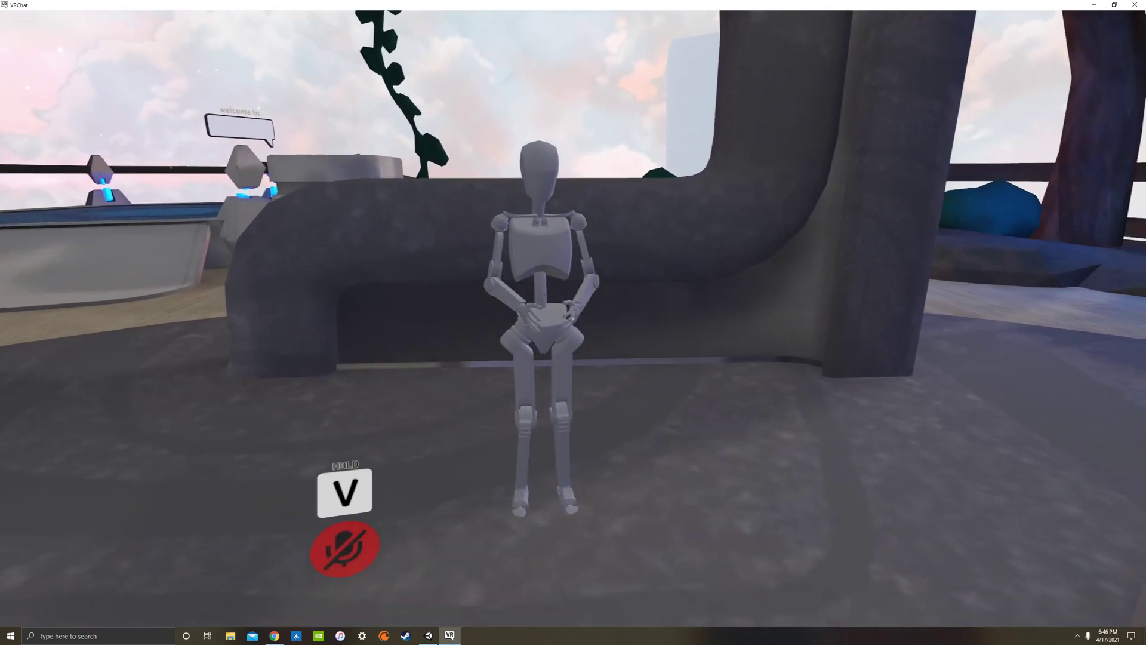
pyautogui.press('r')
pyautogui.click(725, 387)
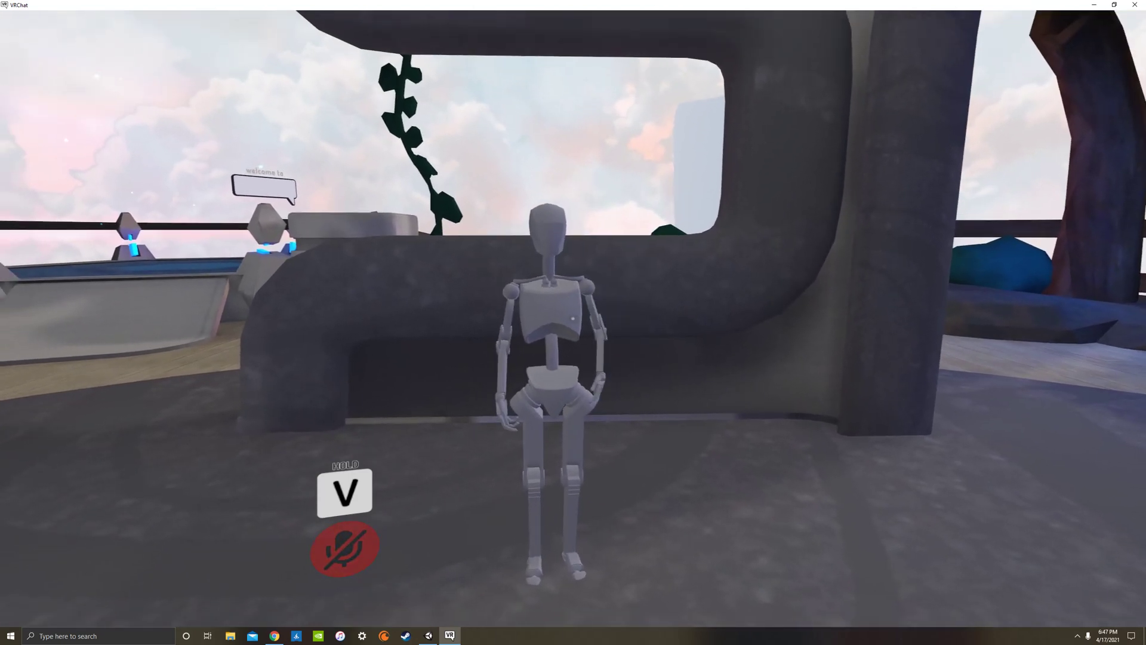
pyautogui.press('z')
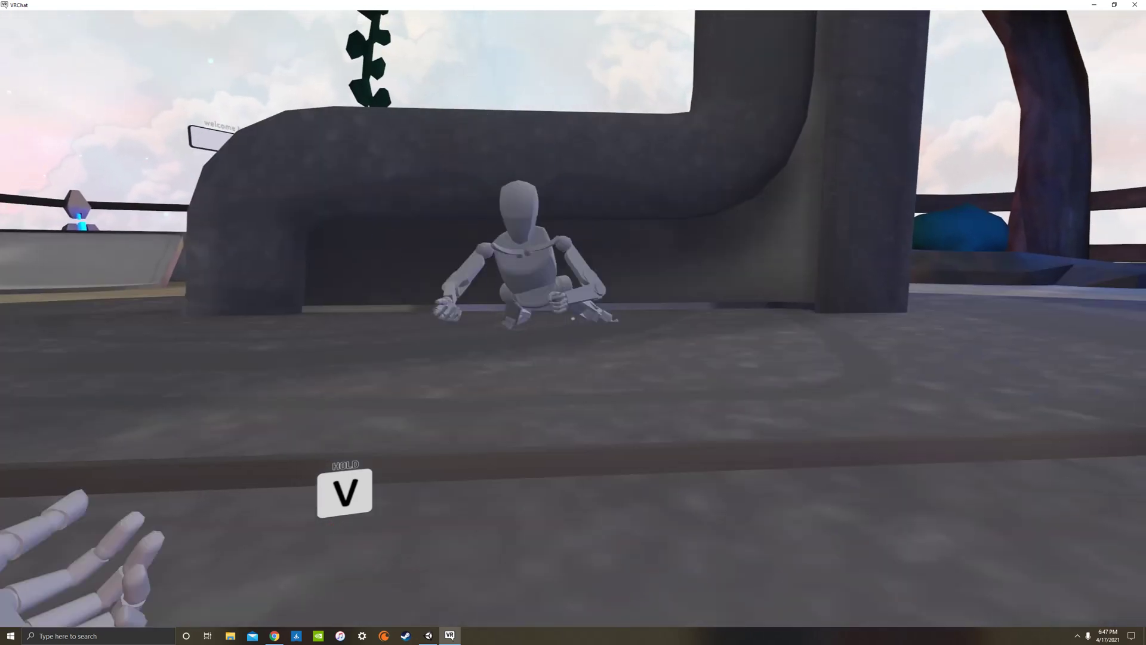
pyautogui.press('z')
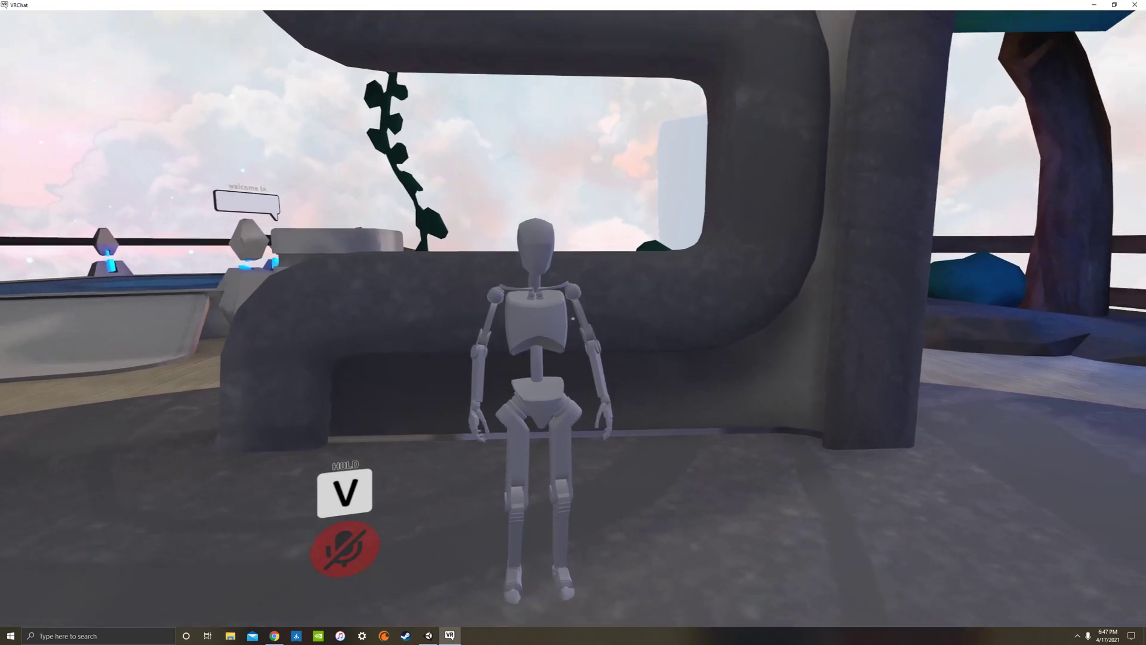
# Move around in front of the mirror and play the Wave emote again on the avatar.
pyautogui.press('r')
pyautogui.press('r')
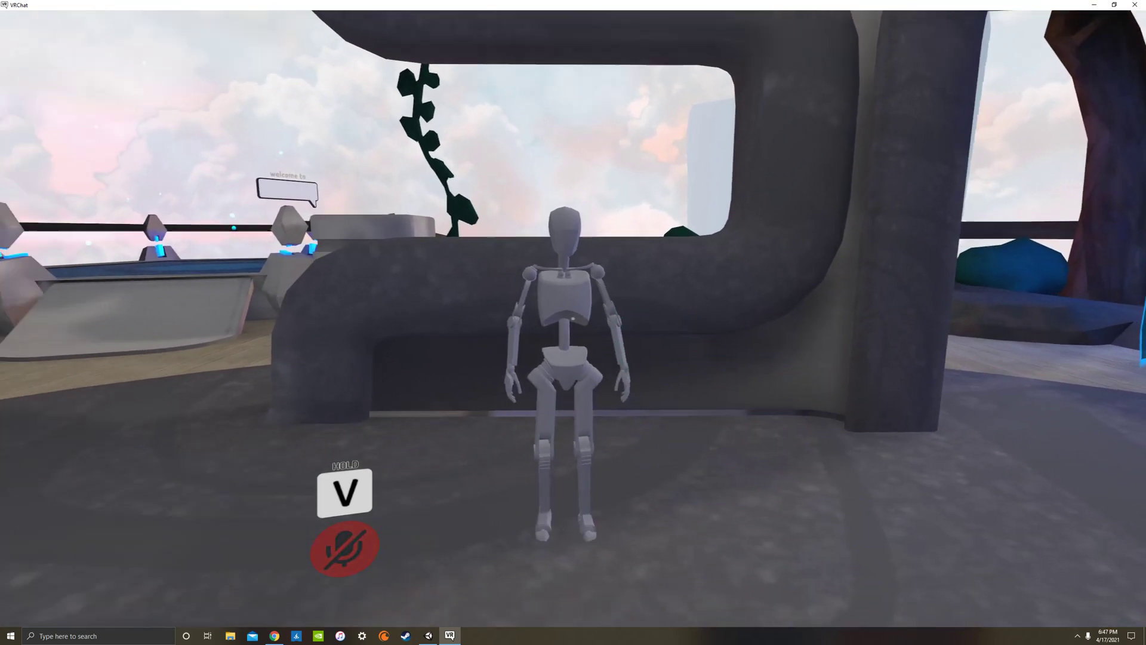
pyautogui.press('w')
pyautogui.press('r')
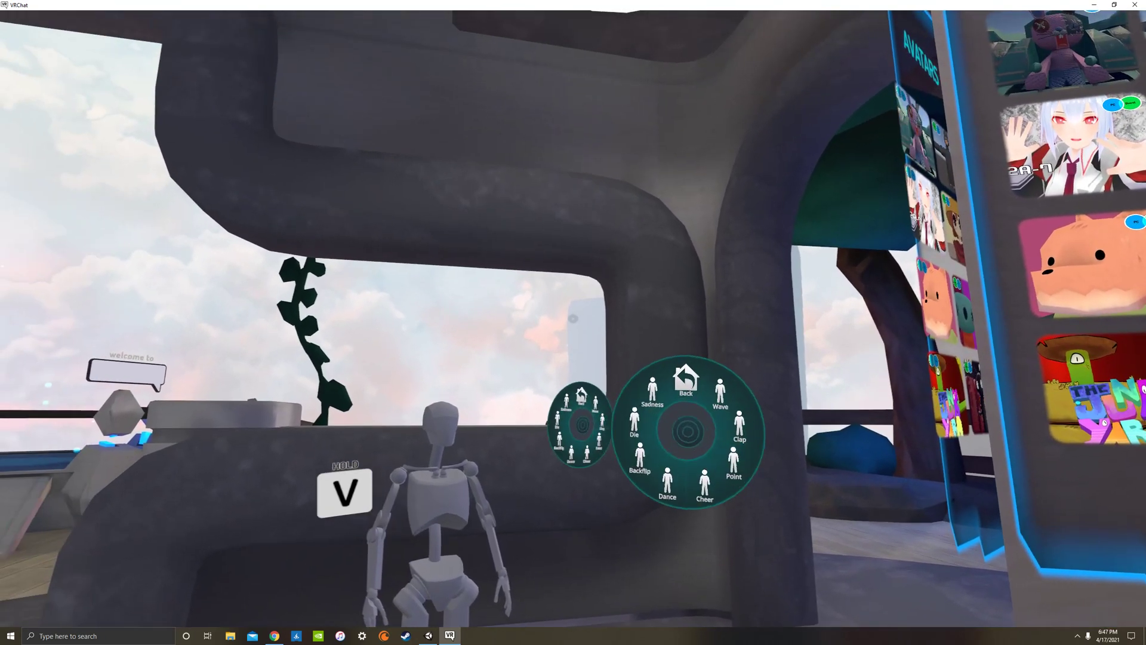
pyautogui.press('r')
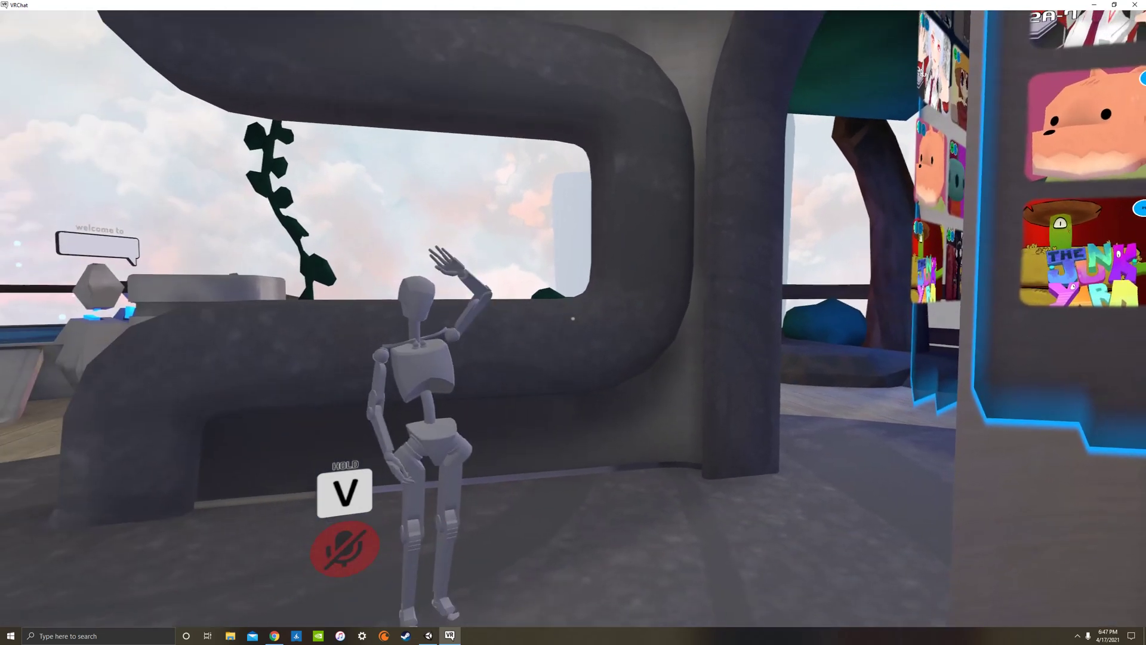
pyautogui.press('w')
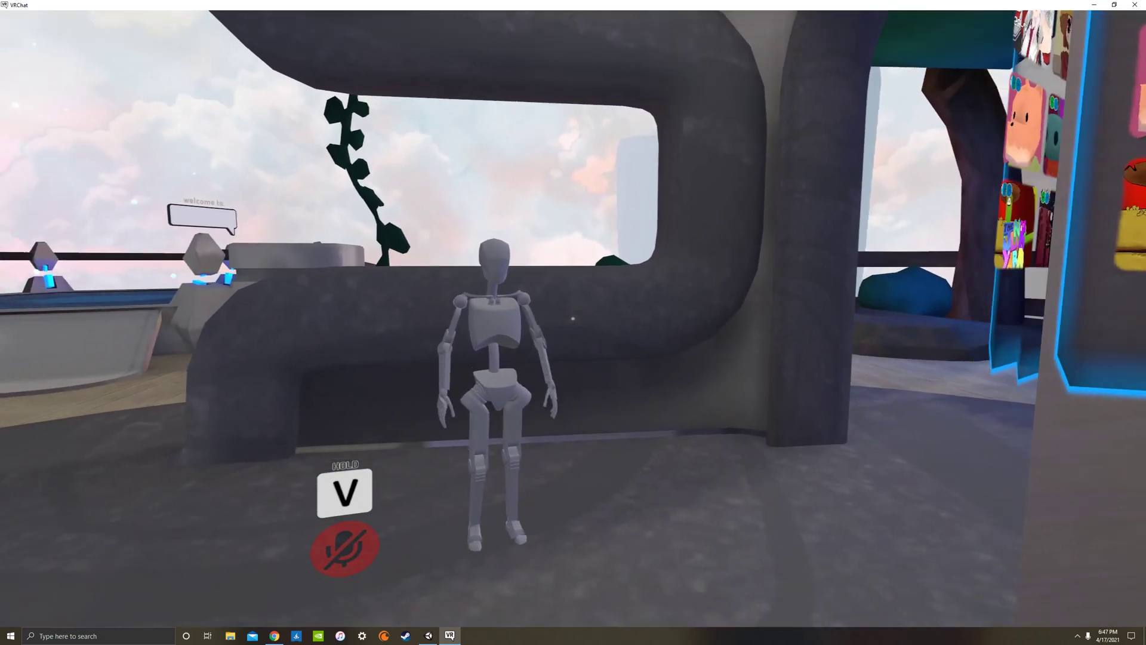
pyautogui.press('v')
pyautogui.press('w')
pyautogui.press('v')
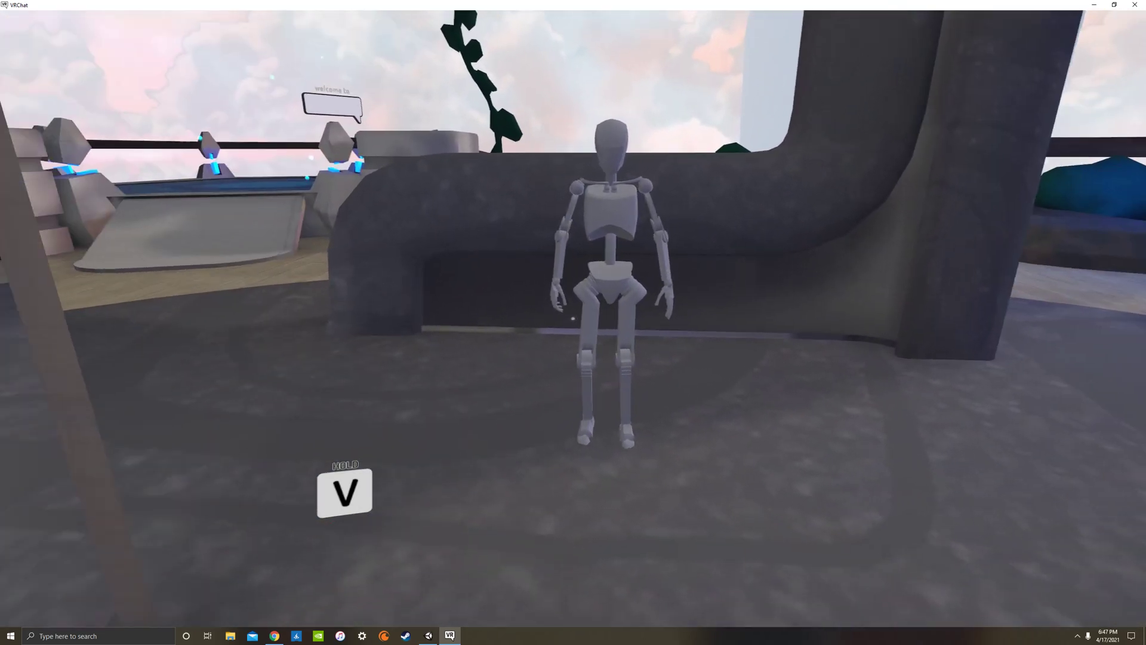
pyautogui.press('v')
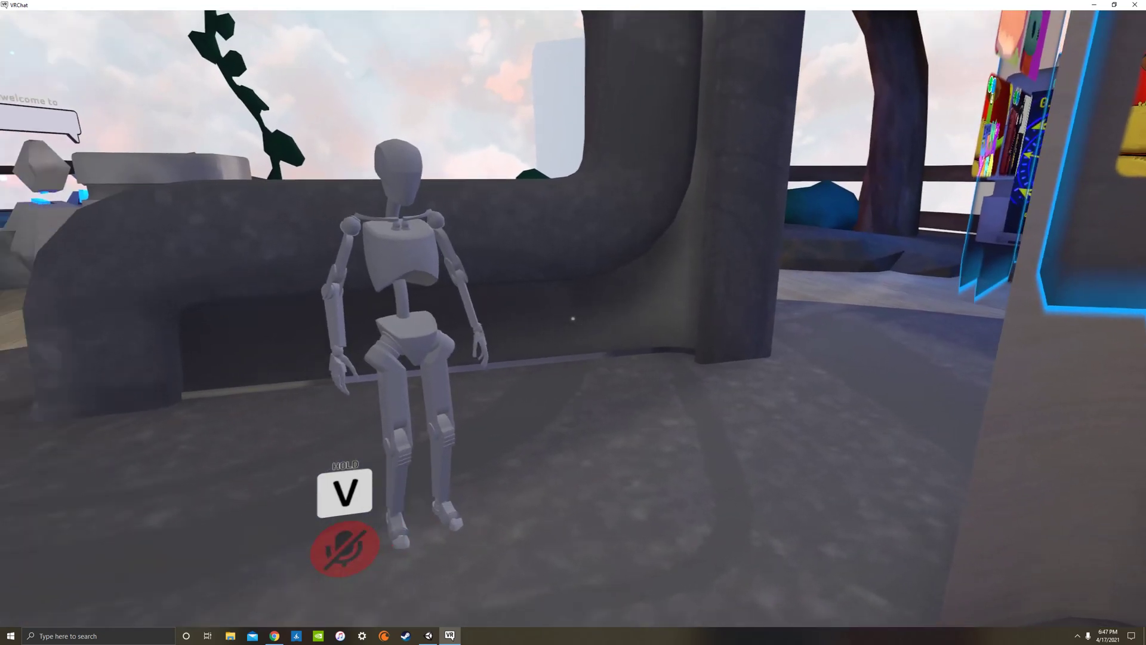
# Preview the Error savvy avatar in the avatar list, and return to the mirror to play another emote.
pyautogui.press('Escape')
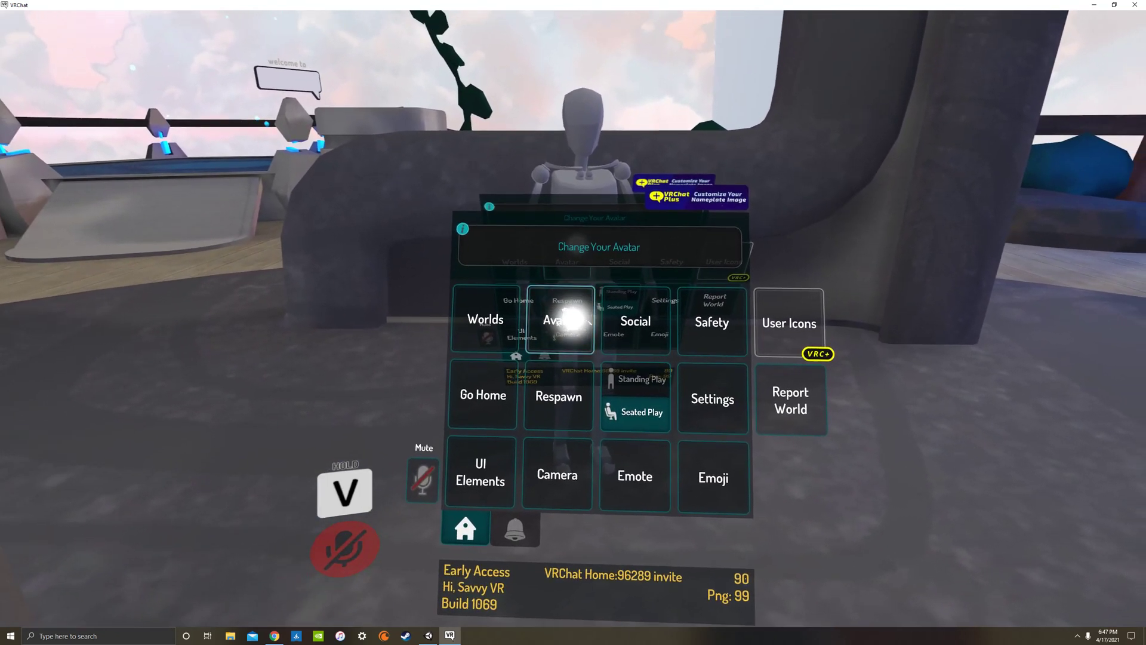
pyautogui.click(572, 321)
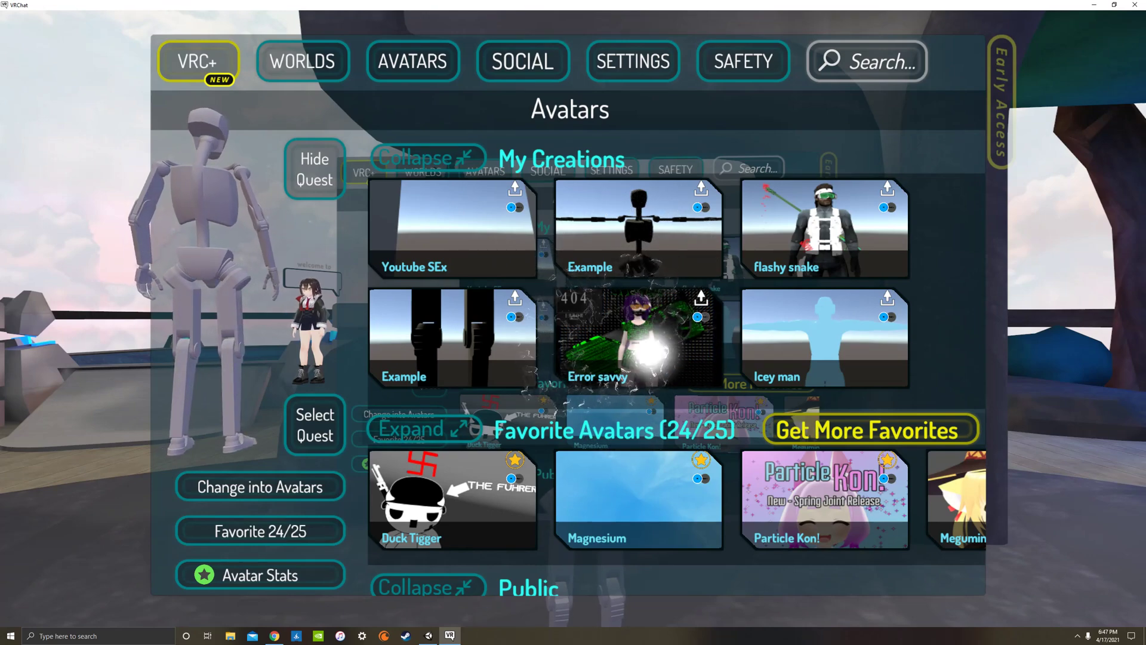
pyautogui.click(653, 342)
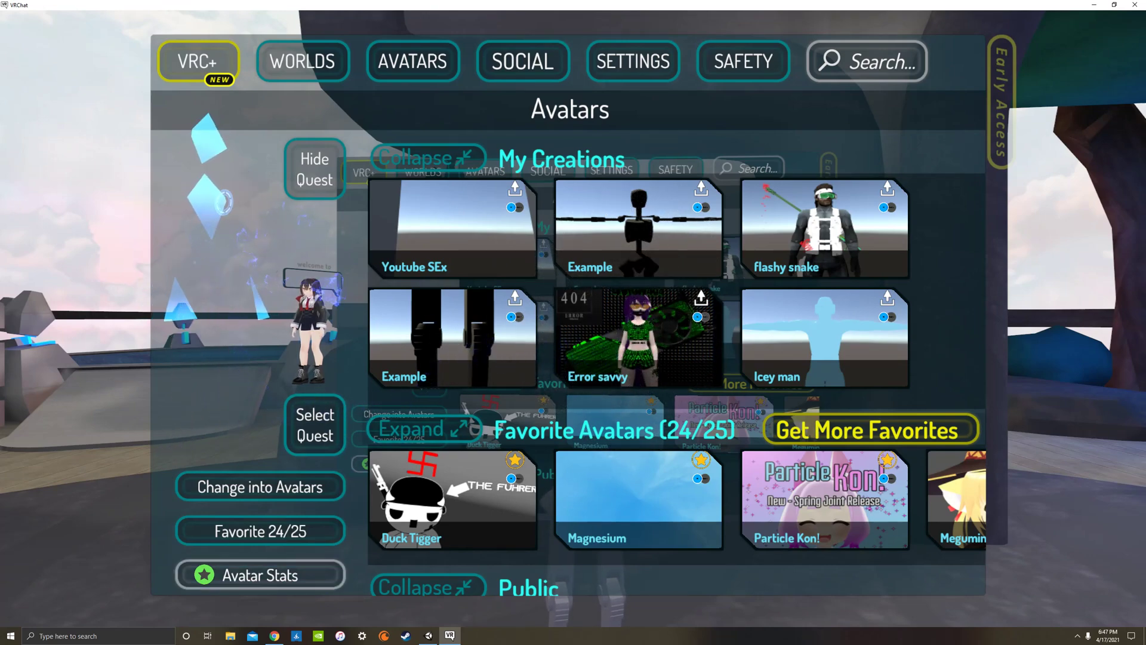
pyautogui.press('Escape')
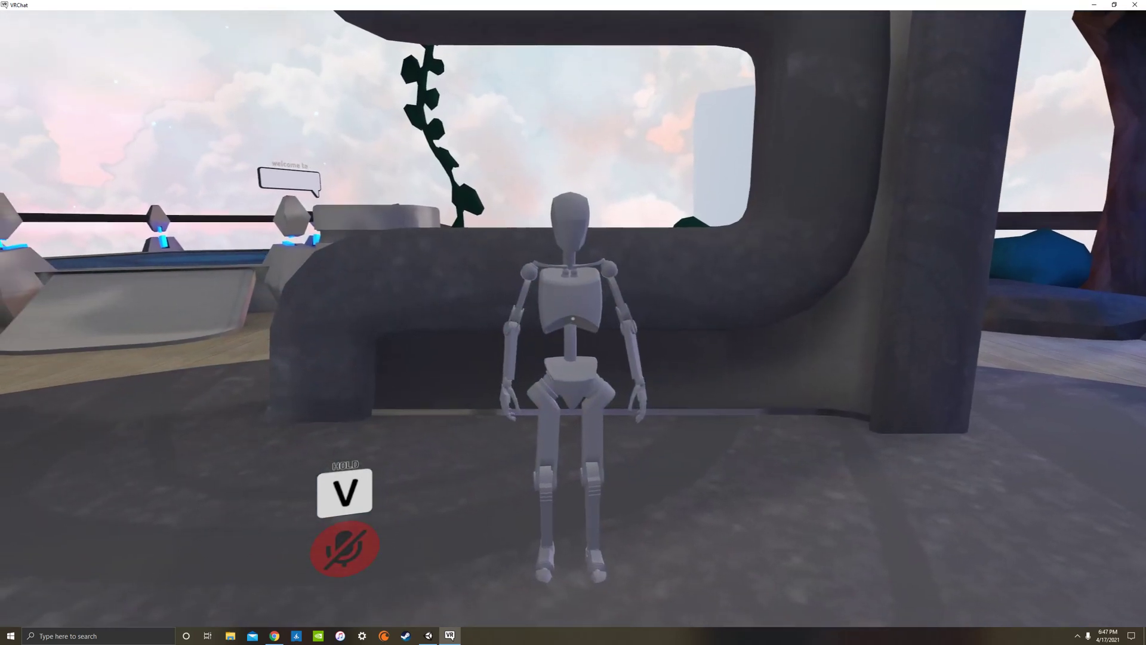
pyautogui.press('r')
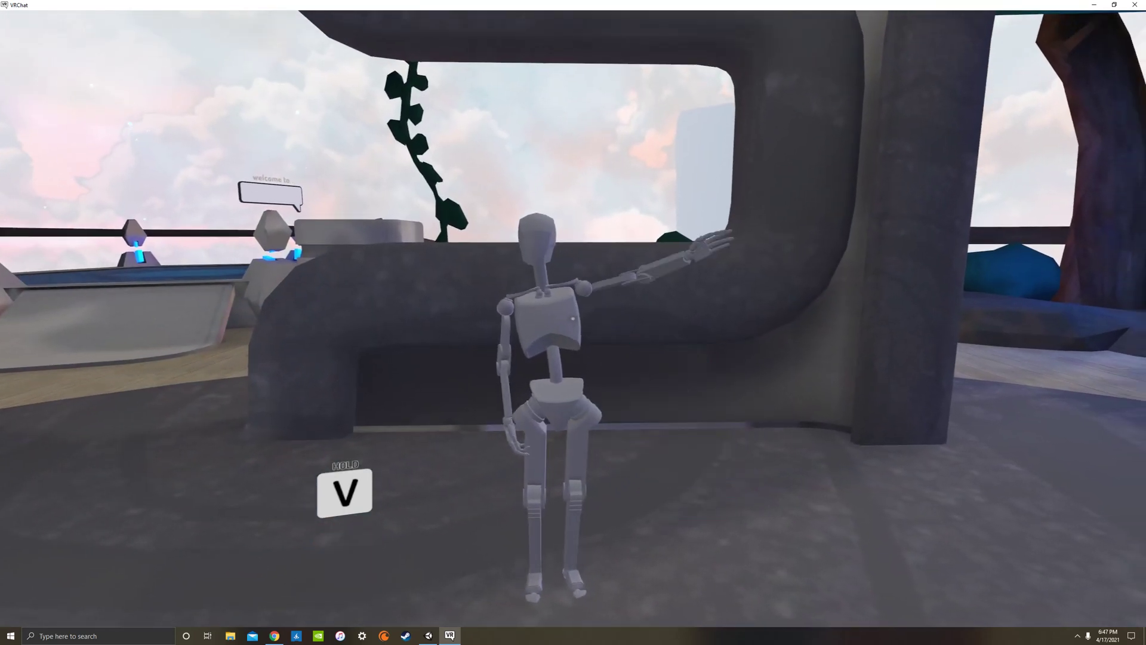